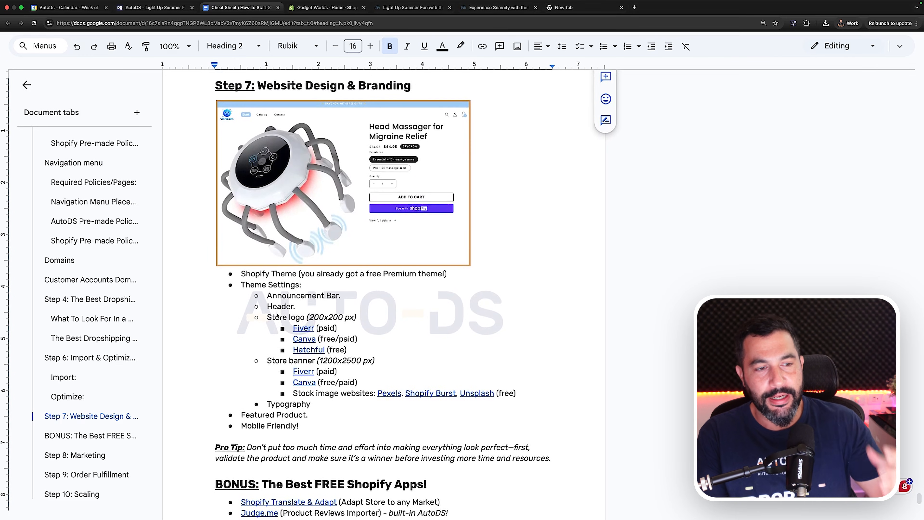
Step: Open the Gadget Worlds store's home page in a separate tab beside the product page and view its banner slideshow
{"action": "scroll", "coordinate": [278, 316], "scroll_direction": "down", "scroll_amount": 1}
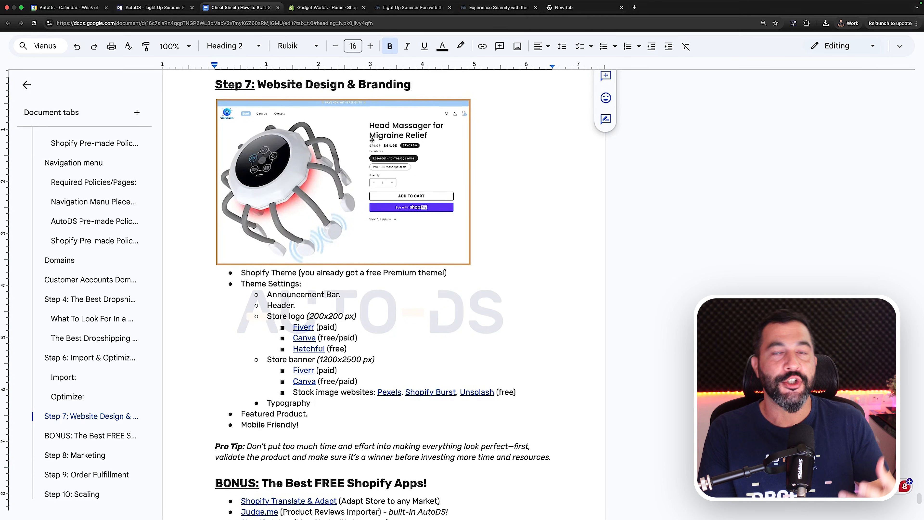
{"action": "left_click", "coordinate": [409, 10]}
{"action": "left_click", "coordinate": [236, 63], "text": "super"}
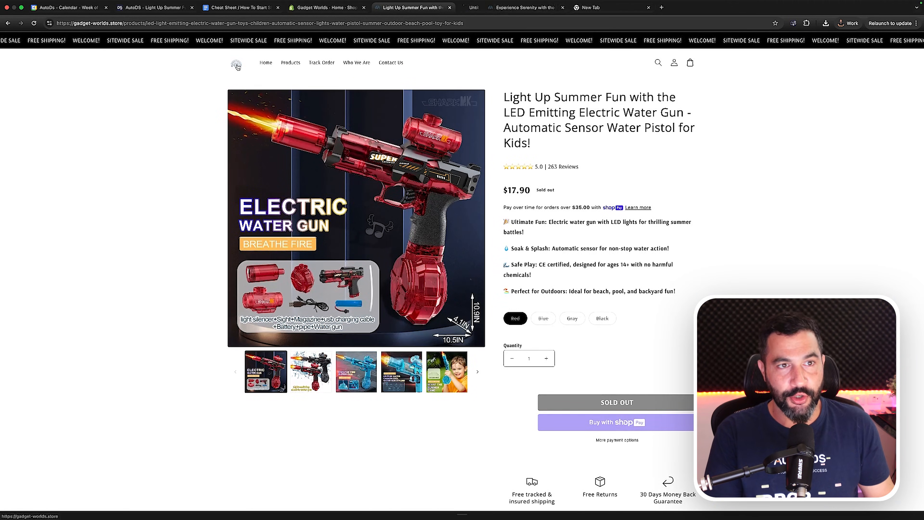
{"action": "left_click_drag", "start_coordinate": [481, 8], "coordinate": [400, 8]}
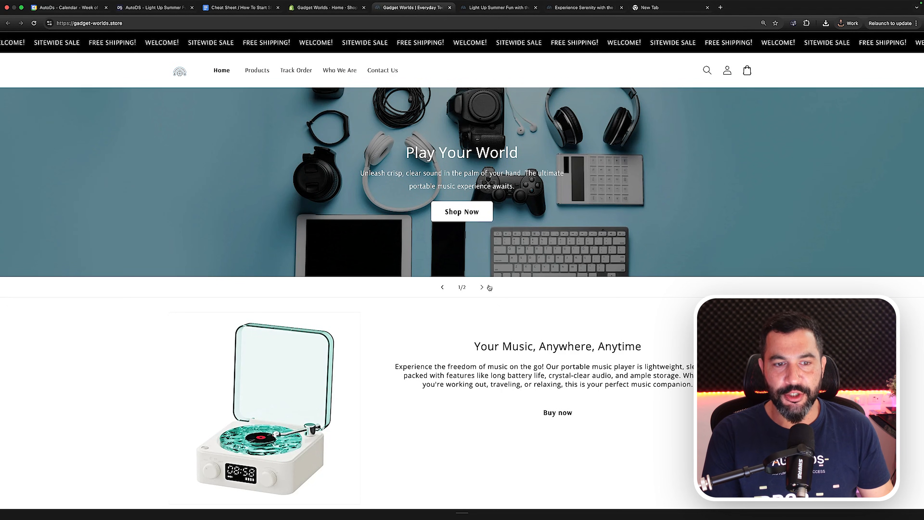
{"action": "left_click", "coordinate": [481, 287]}
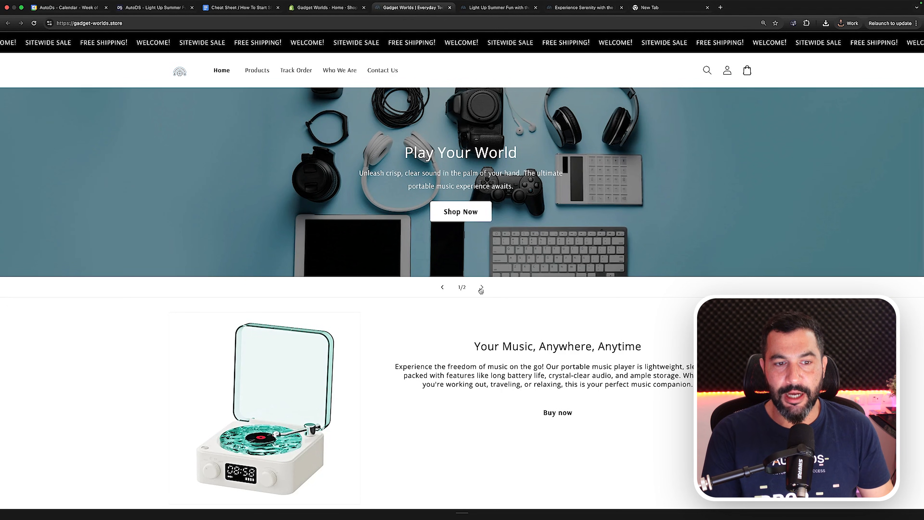
{"action": "left_click", "coordinate": [444, 288]}
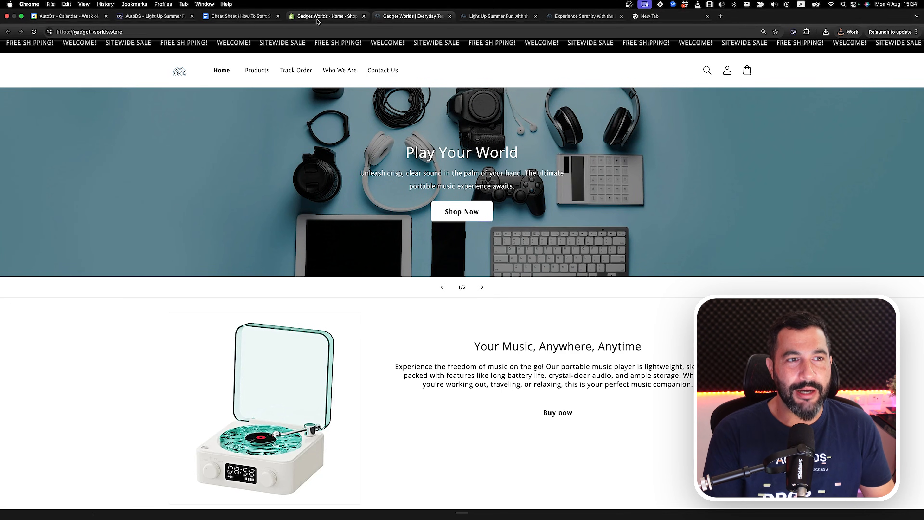
Step: Check the Theme Settings item in the cheat sheet and open the Gadget Worlds online store's current theme for customization
{"action": "left_click", "coordinate": [272, 18]}
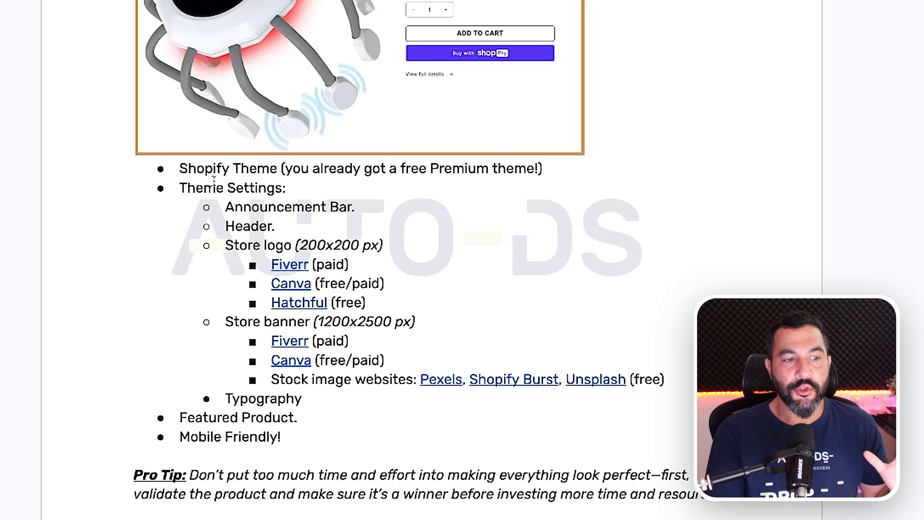
{"action": "left_click_drag", "start_coordinate": [182, 188], "coordinate": [290, 188]}
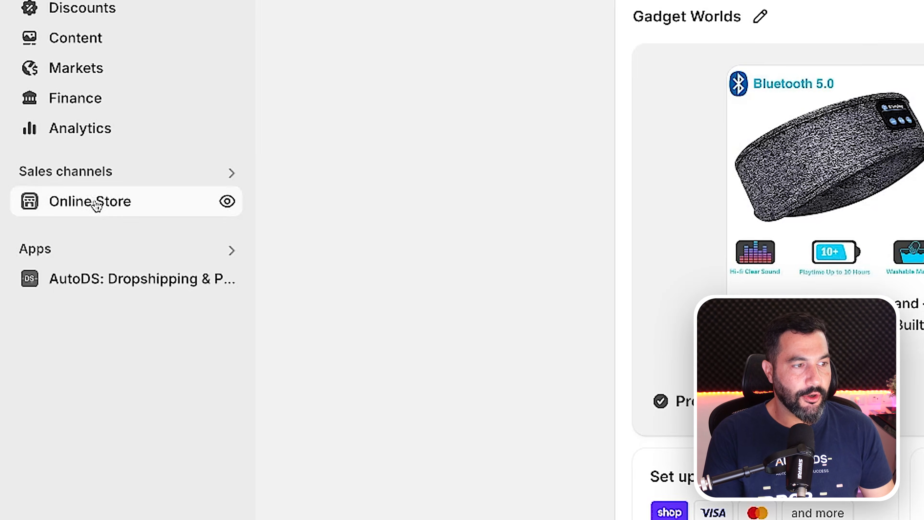
{"action": "left_click", "coordinate": [49, 250]}
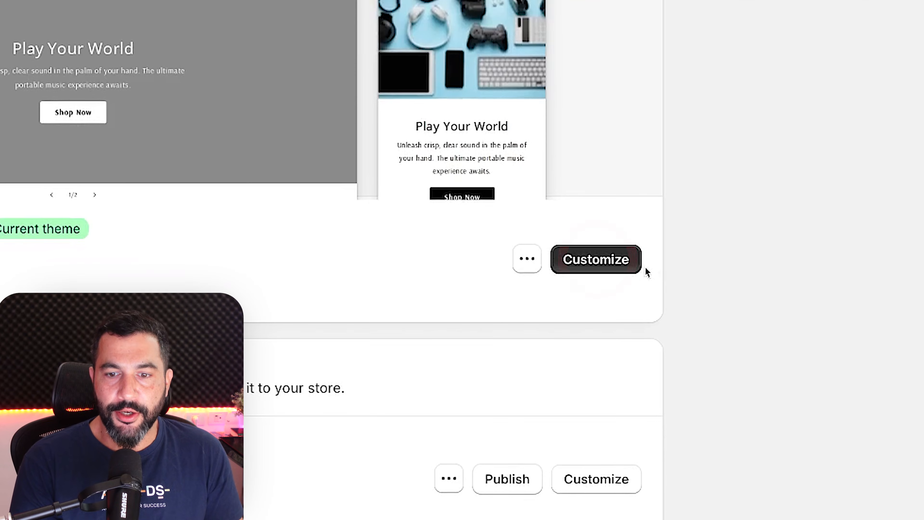
{"action": "left_click", "coordinate": [596, 261]}
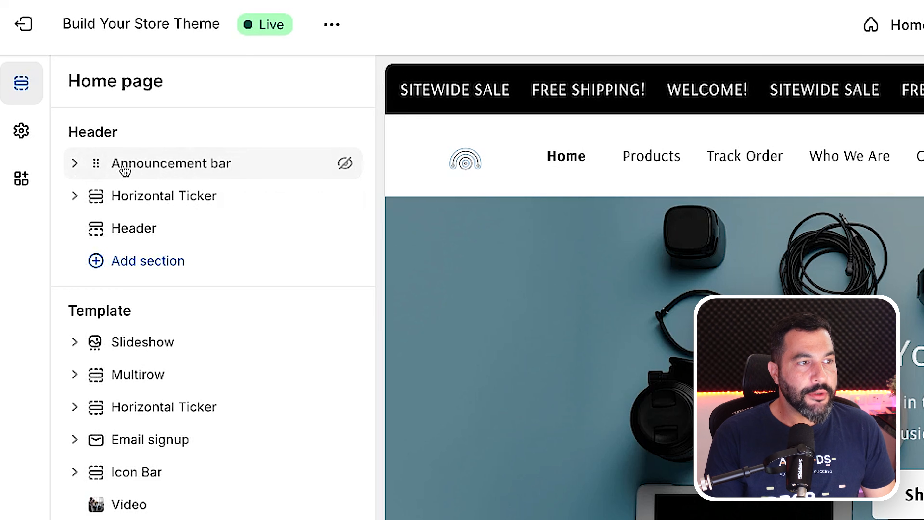
Step: Inspect the header's announcement bar and change the Horizontal Ticker's WELCOME! text to "WELCOME TO GADGET WORLDS!"
{"action": "left_click", "coordinate": [72, 166]}
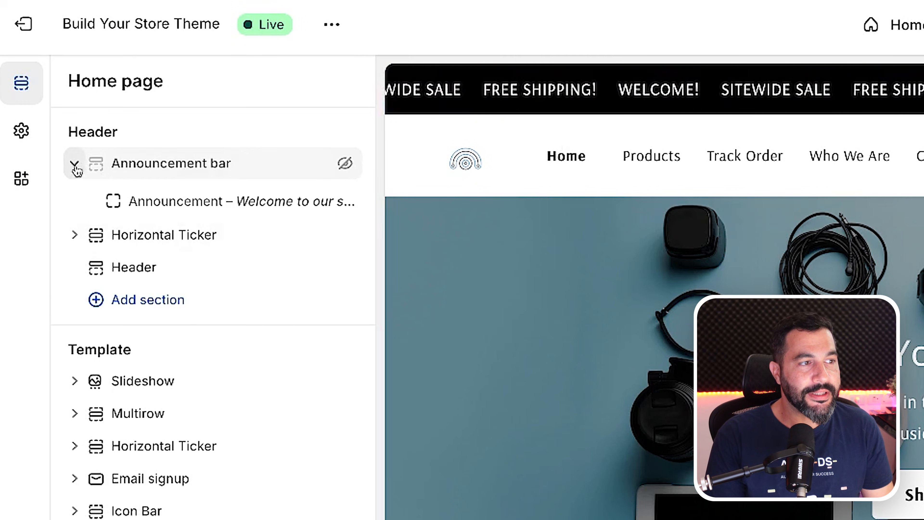
{"action": "left_click", "coordinate": [74, 164]}
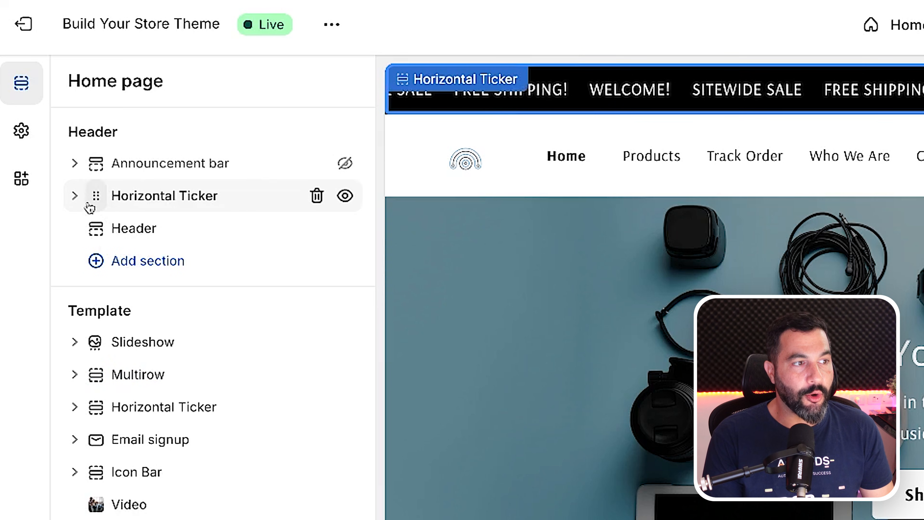
{"action": "left_click", "coordinate": [69, 198]}
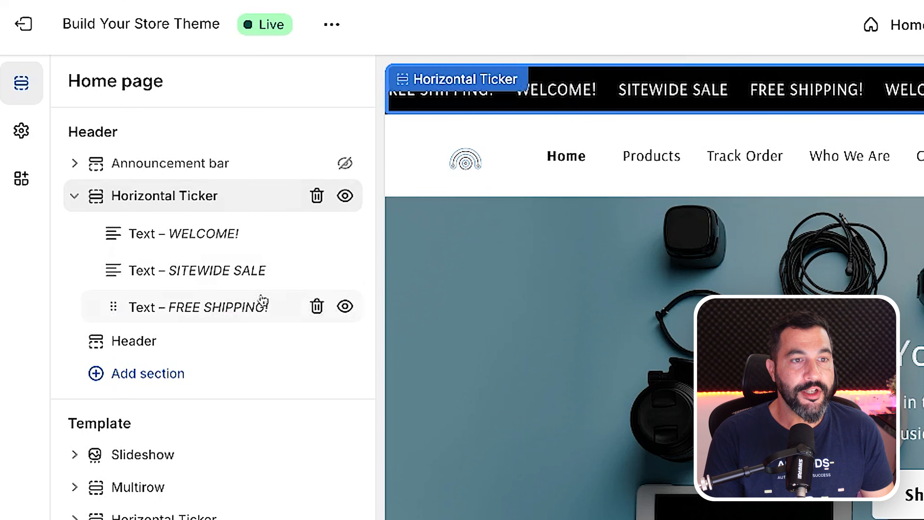
{"action": "left_click", "coordinate": [215, 234]}
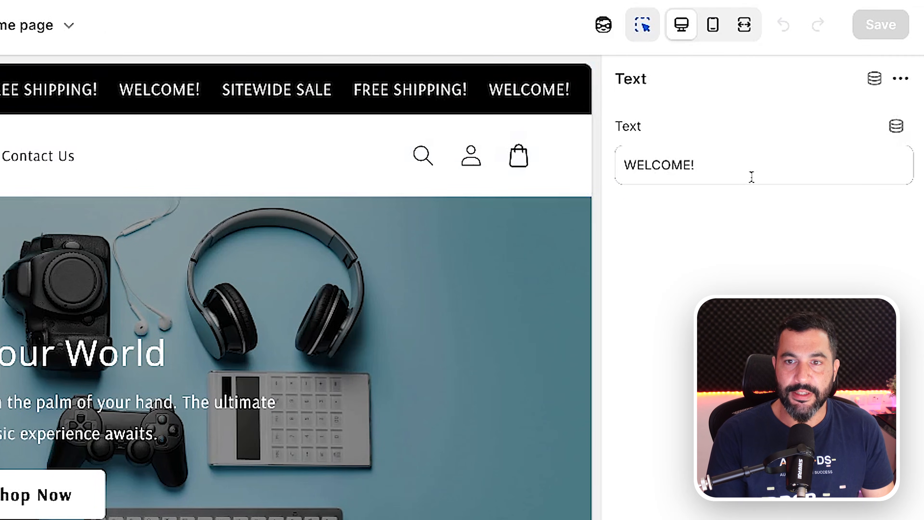
{"action": "double_click", "coordinate": [752, 177]}
{"action": "type", "text": "WELCOME TO GADGET"}
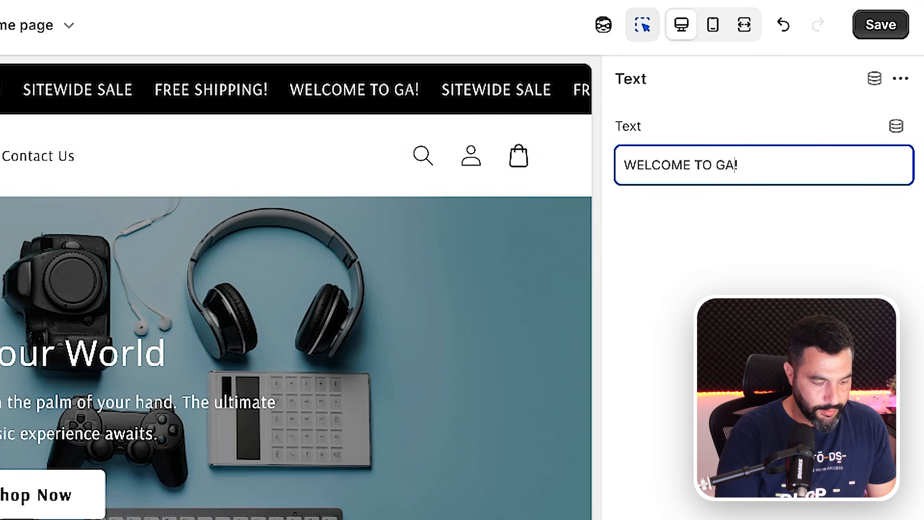
{"action": "type", "text": " WORL"}
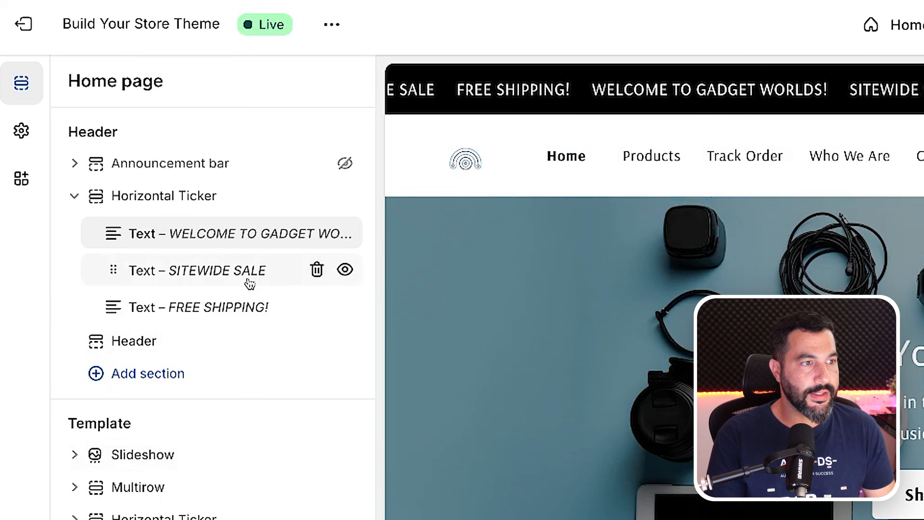
Step: Replace the header ticker's SITEWIDE SALE text with "FREE SHIPPING WORLDWIDE!"
{"action": "left_click", "coordinate": [232, 282]}
{"action": "left_click_drag", "start_coordinate": [767, 176], "coordinate": [630, 137]}
{"action": "type", "text": "FREE SHIPPING WORLDWIDE"}
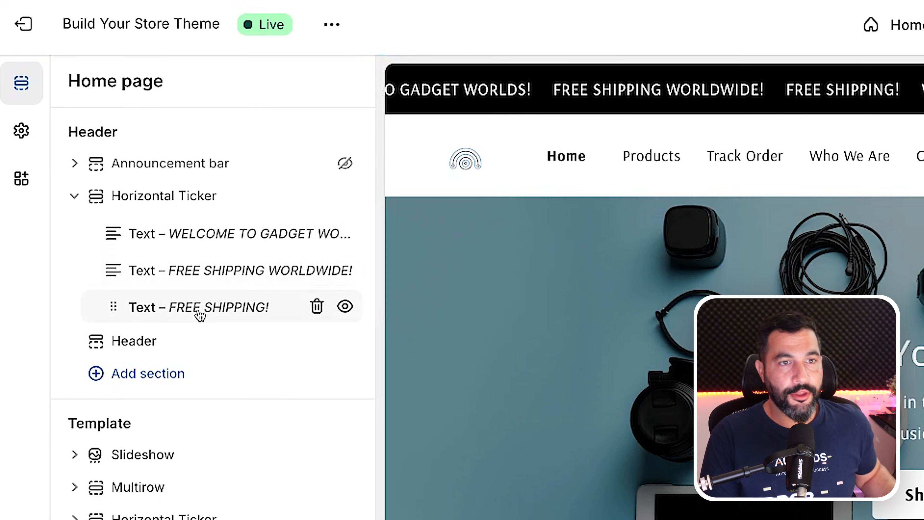
Step: Replace the header ticker's FREE SHIPPING! text with "UP TO 70% OFF!" and save the theme
{"action": "left_click", "coordinate": [198, 314]}
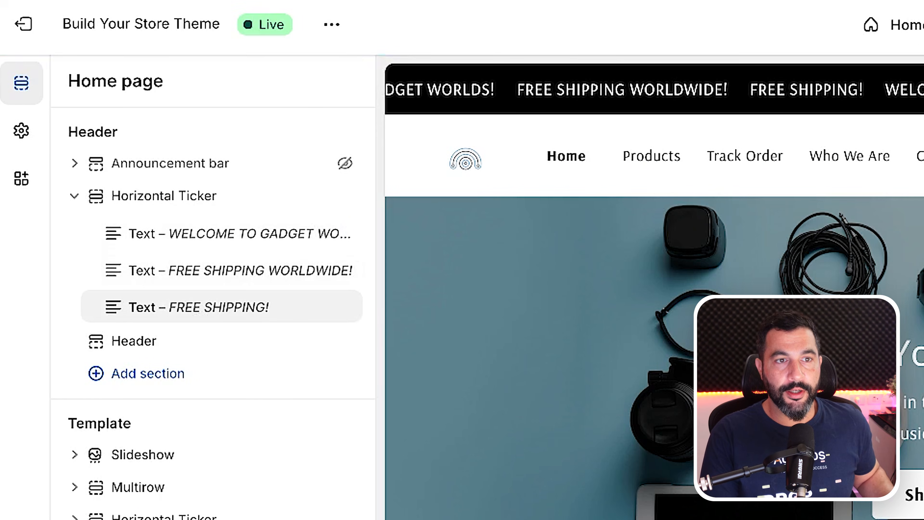
{"action": "triple_click", "coordinate": [799, 168]}
{"action": "type", "text": "UP TO 70% OFF!"}
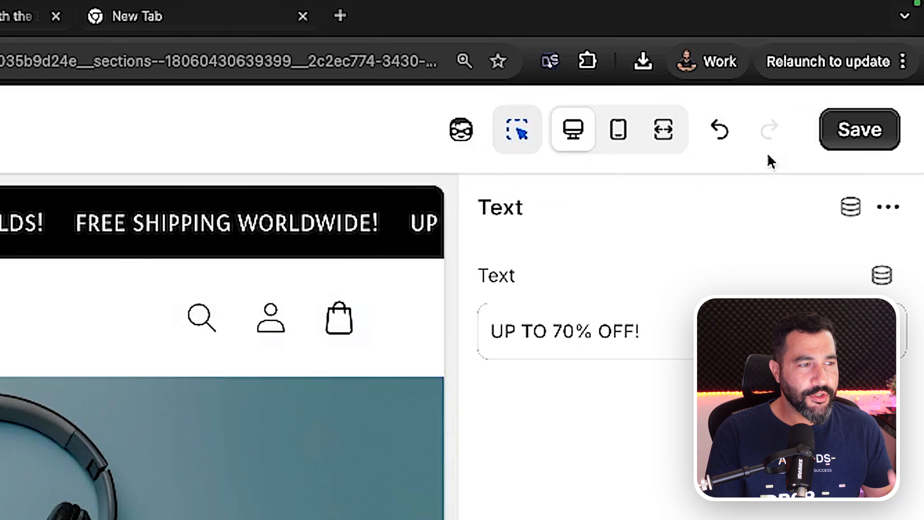
{"action": "left_click", "coordinate": [857, 128]}
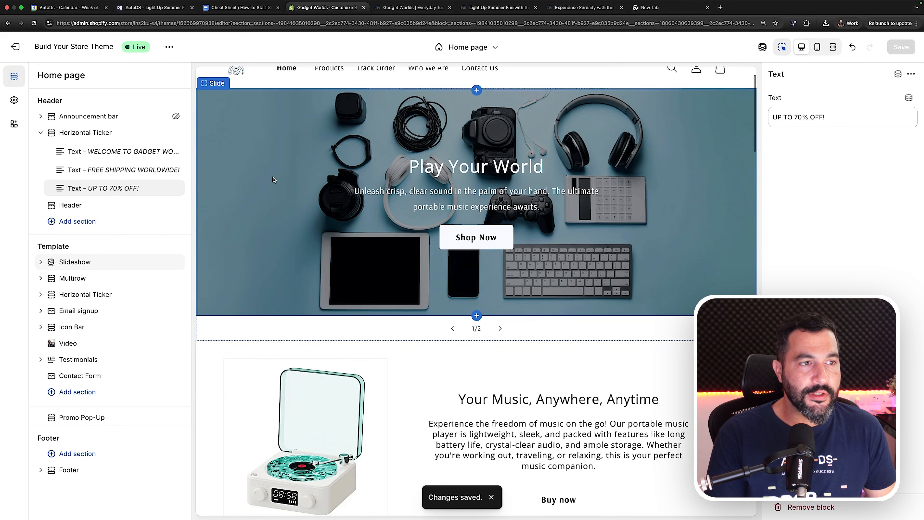
Step: Open the Play Your World slide's settings and review the store logo and store banner sizes in the cheat sheet
{"action": "left_click", "coordinate": [262, 156]}
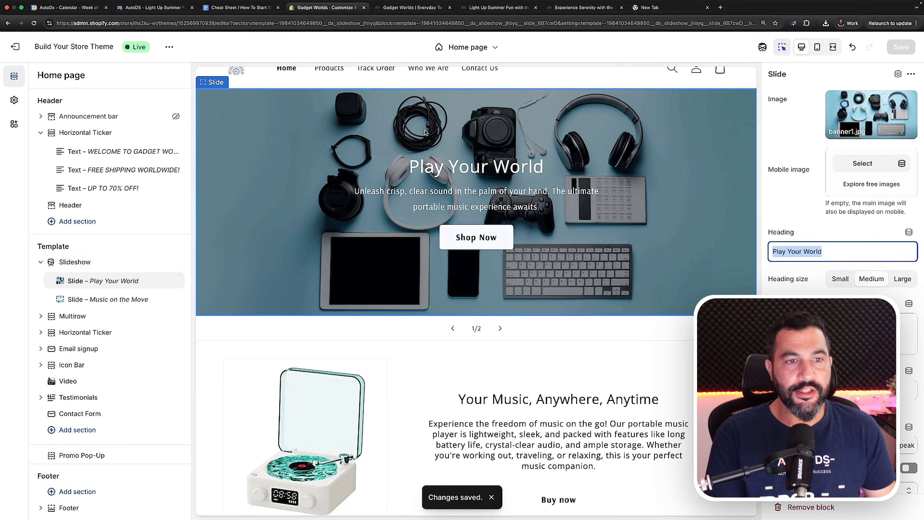
{"action": "scroll", "coordinate": [465, 123], "scroll_direction": "up", "scroll_amount": 2}
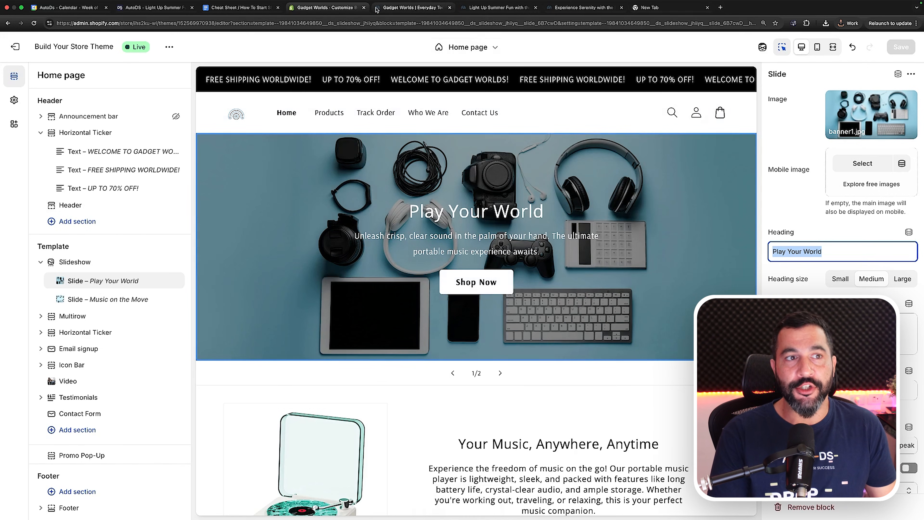
{"action": "left_click", "coordinate": [262, 8]}
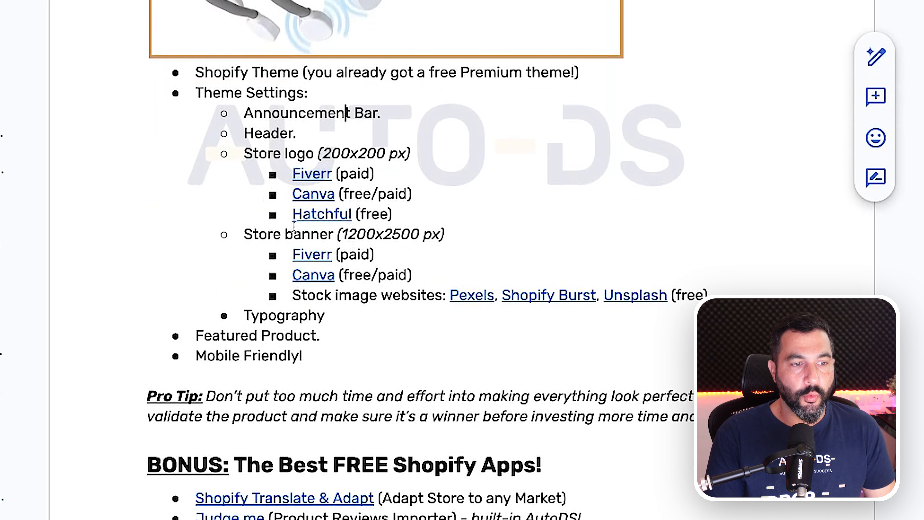
{"action": "left_click", "coordinate": [448, 224]}
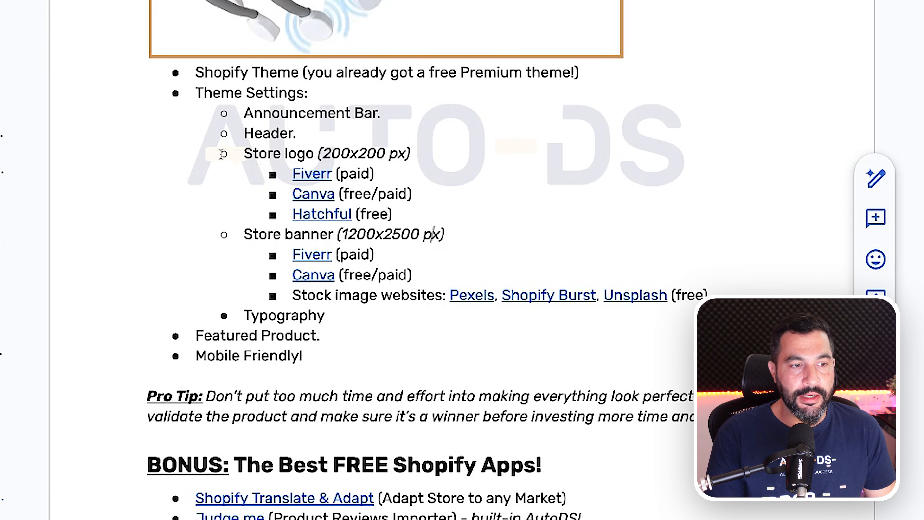
{"action": "left_click_drag", "start_coordinate": [243, 153], "coordinate": [398, 153]}
{"action": "left_click", "coordinate": [360, 156]}
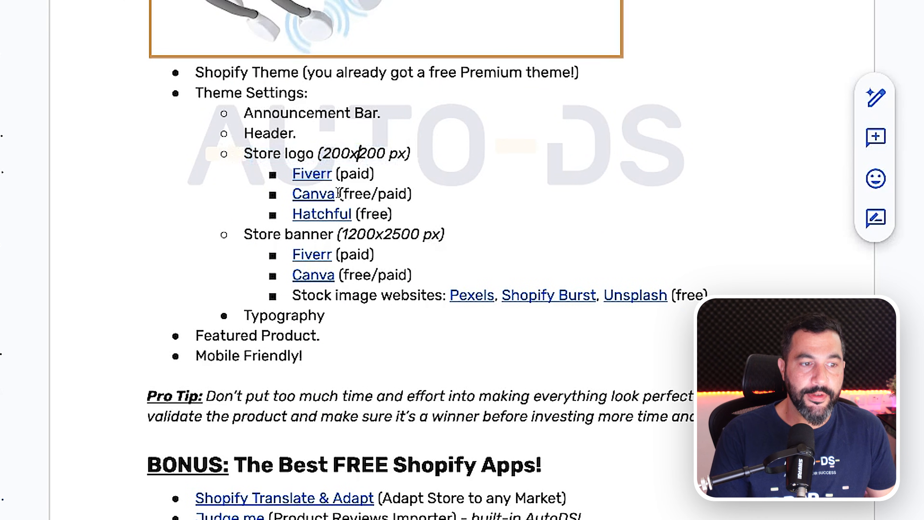
{"action": "left_click", "coordinate": [310, 235]}
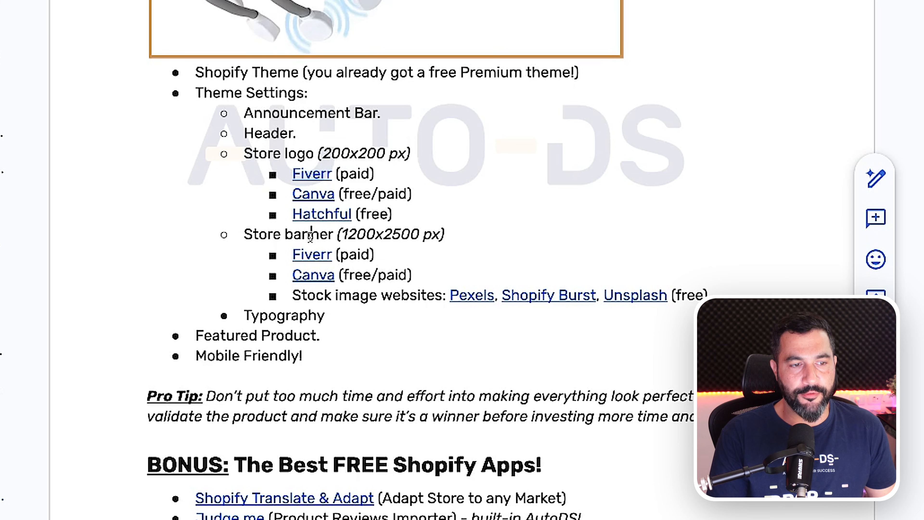
Step: Open Fiverr from the cheat sheet's store banner resources and look through the services on its home page
{"action": "left_click", "coordinate": [319, 255]}
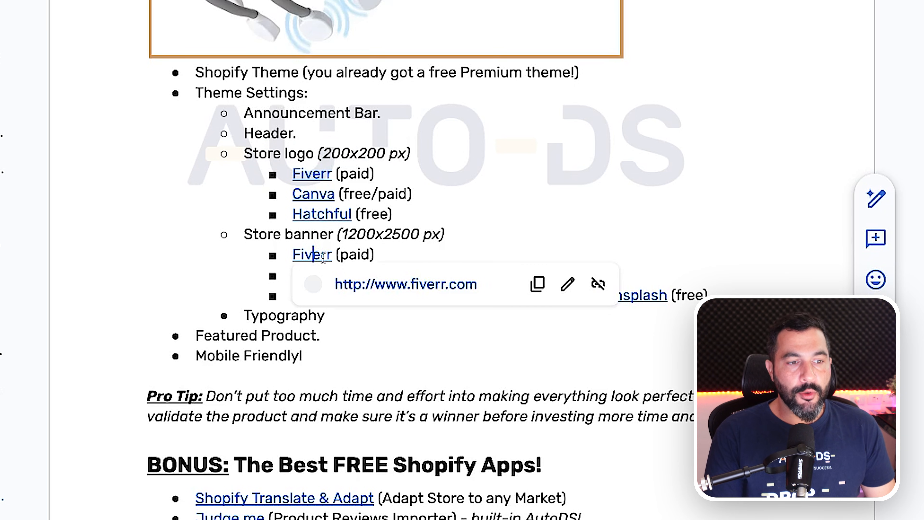
{"action": "left_click", "coordinate": [350, 285]}
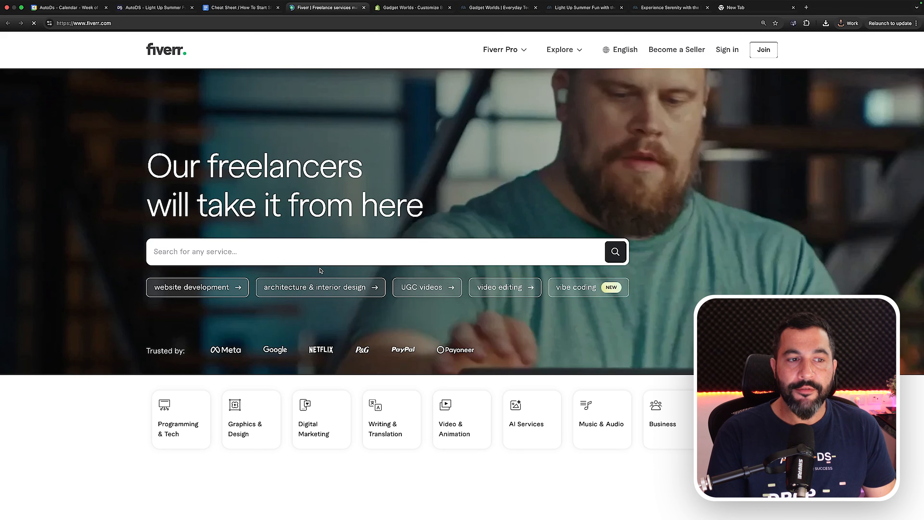
{"action": "scroll", "coordinate": [320, 270], "scroll_direction": "down", "scroll_amount": 10}
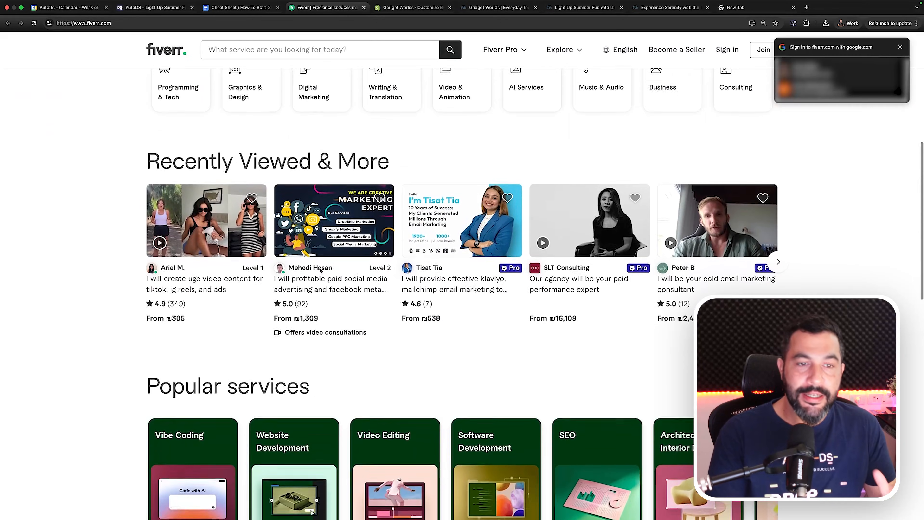
{"action": "scroll", "coordinate": [320, 270], "scroll_direction": "down", "scroll_amount": 15}
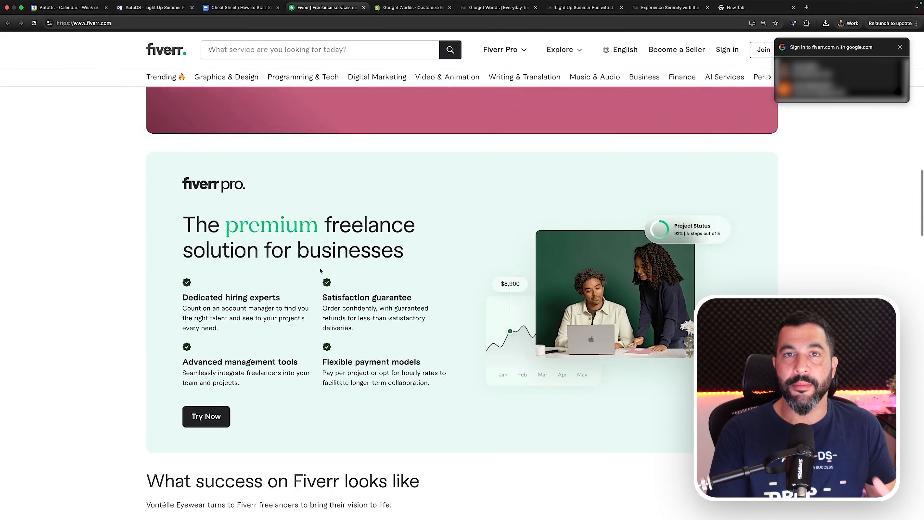
{"action": "scroll", "coordinate": [320, 270], "scroll_direction": "down", "scroll_amount": 10}
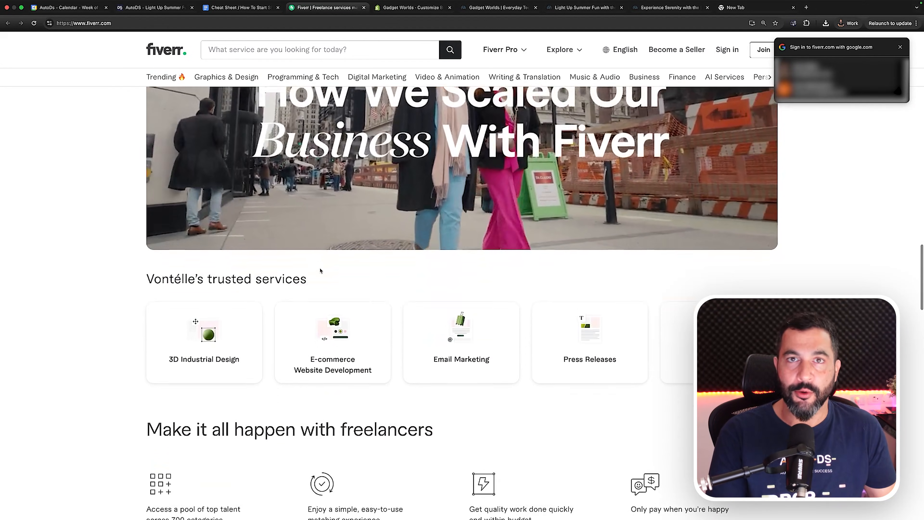
{"action": "scroll", "coordinate": [320, 270], "scroll_direction": "down", "scroll_amount": 1}
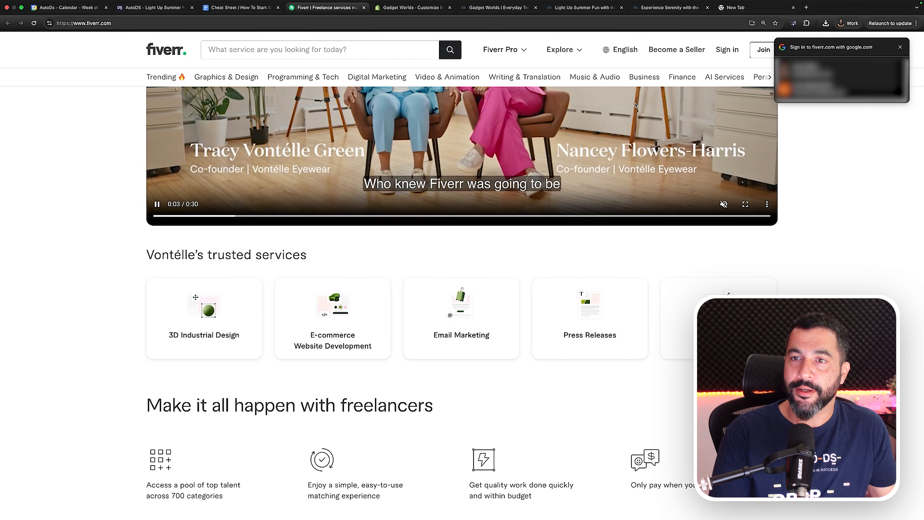
{"action": "scroll", "coordinate": [635, 106], "scroll_direction": "up", "scroll_amount": 10}
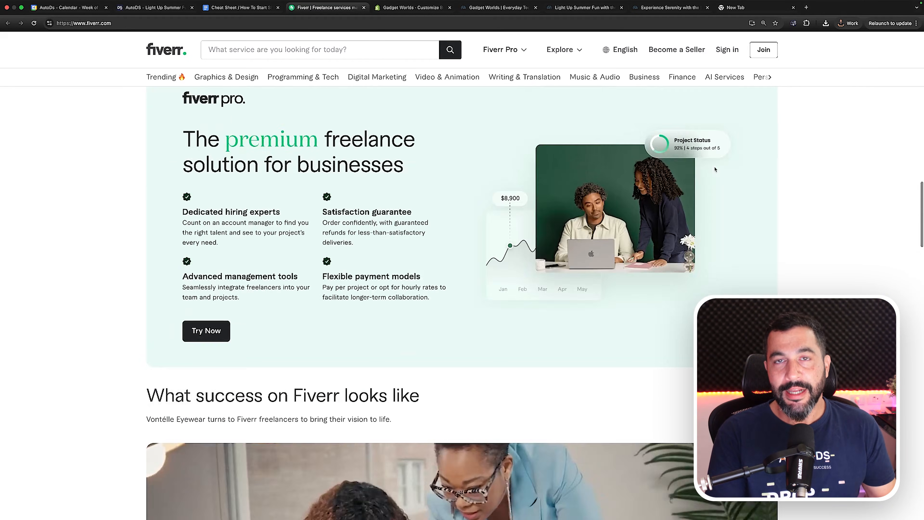
{"action": "scroll", "coordinate": [715, 170], "scroll_direction": "up", "scroll_amount": 10}
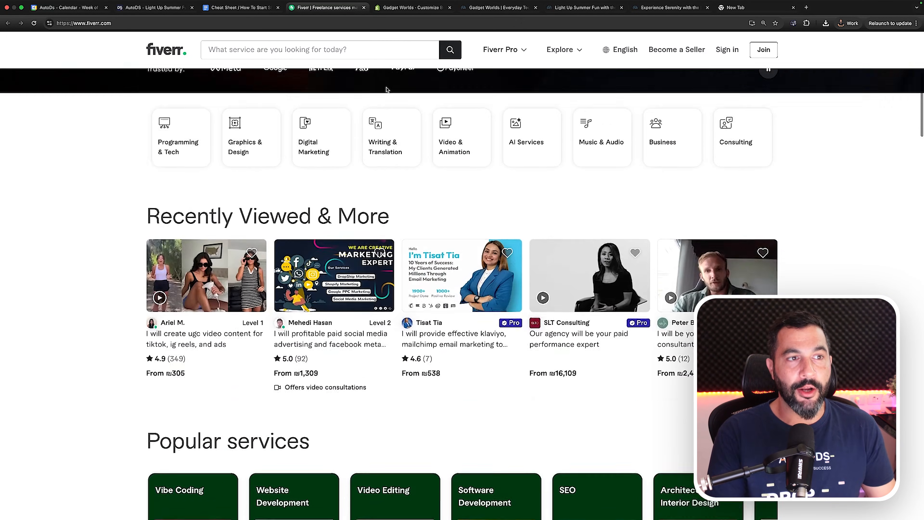
{"action": "scroll", "coordinate": [387, 90], "scroll_direction": "up", "scroll_amount": 2}
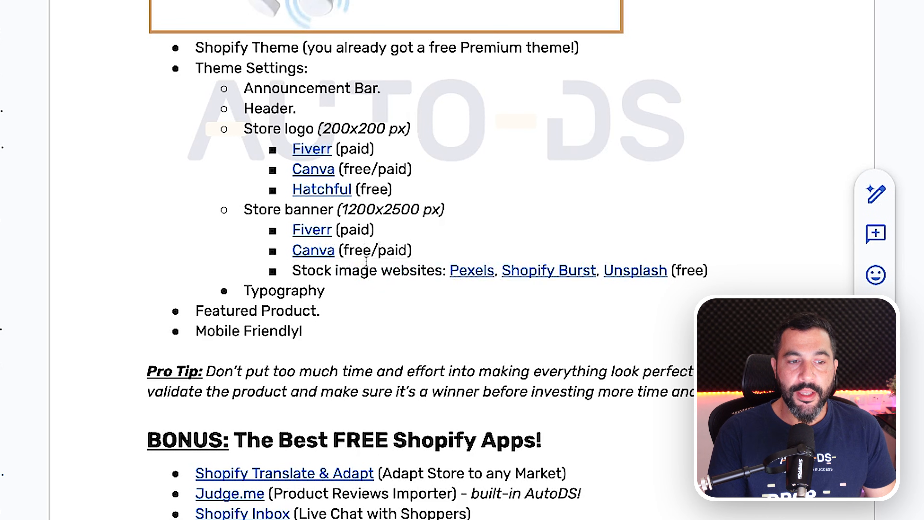
Step: Open Pexels from the cheat sheet's stock image websites and search its free photos for "gadgets"
{"action": "left_click", "coordinate": [465, 270]}
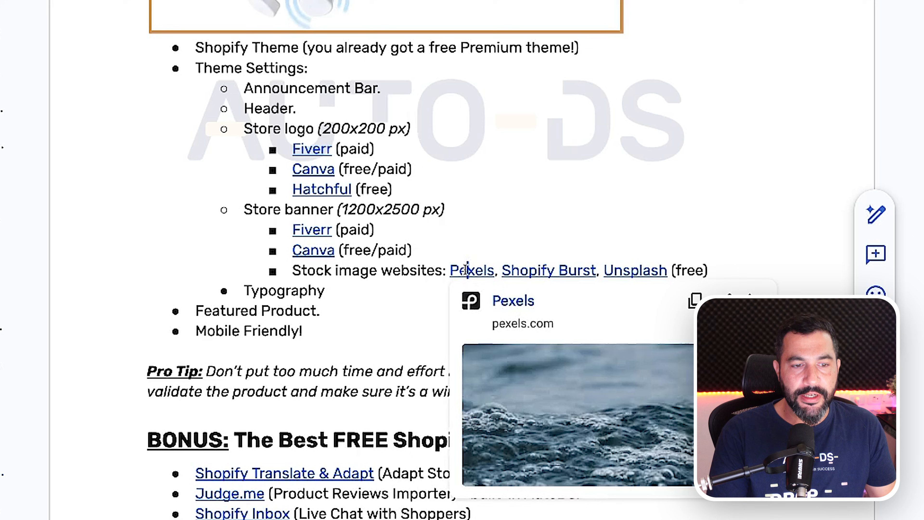
{"action": "left_click", "coordinate": [517, 305]}
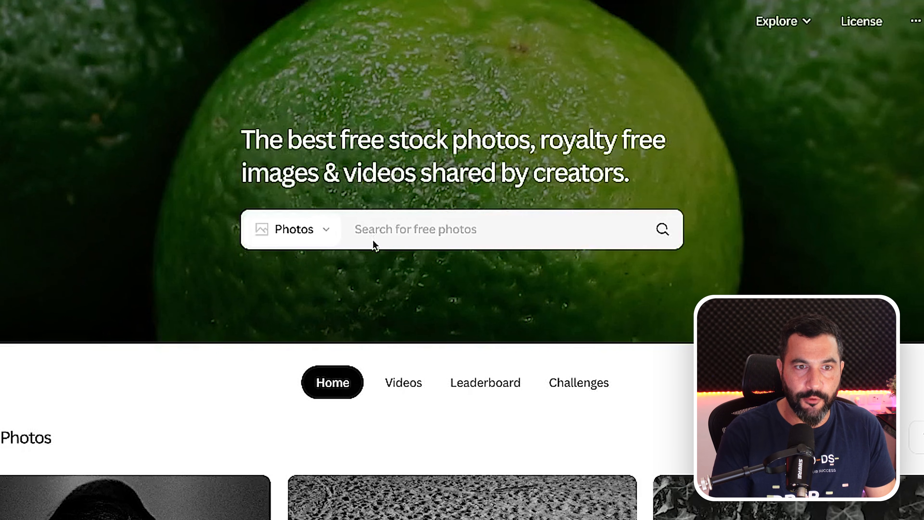
{"action": "left_click", "coordinate": [374, 241]}
{"action": "type", "text": "gadgets"}
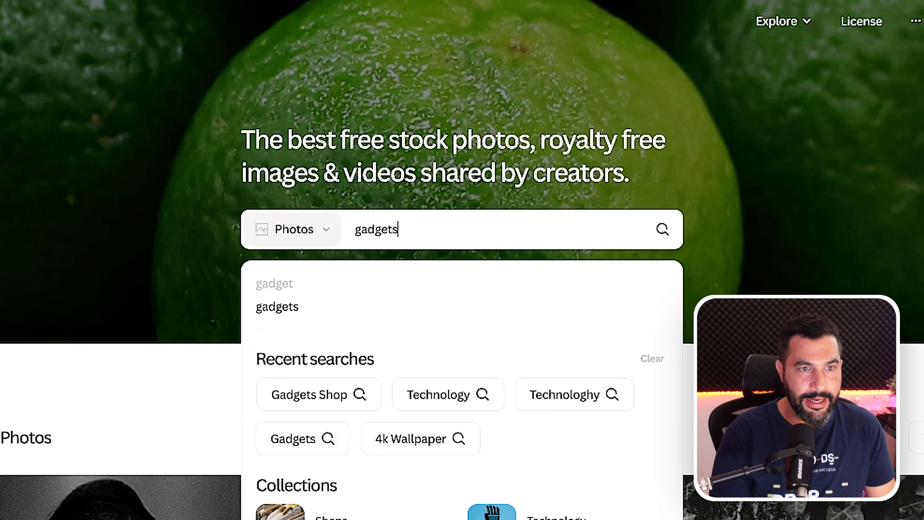
{"action": "key", "text": "Return"}
{"action": "scroll", "coordinate": [477, 163], "scroll_direction": "down", "scroll_amount": 3}
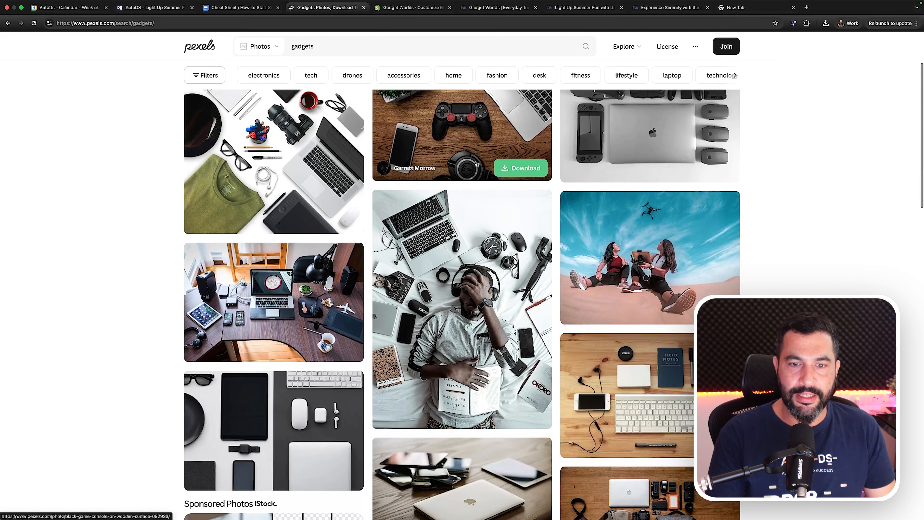
{"action": "scroll", "coordinate": [477, 164], "scroll_direction": "down", "scroll_amount": 7}
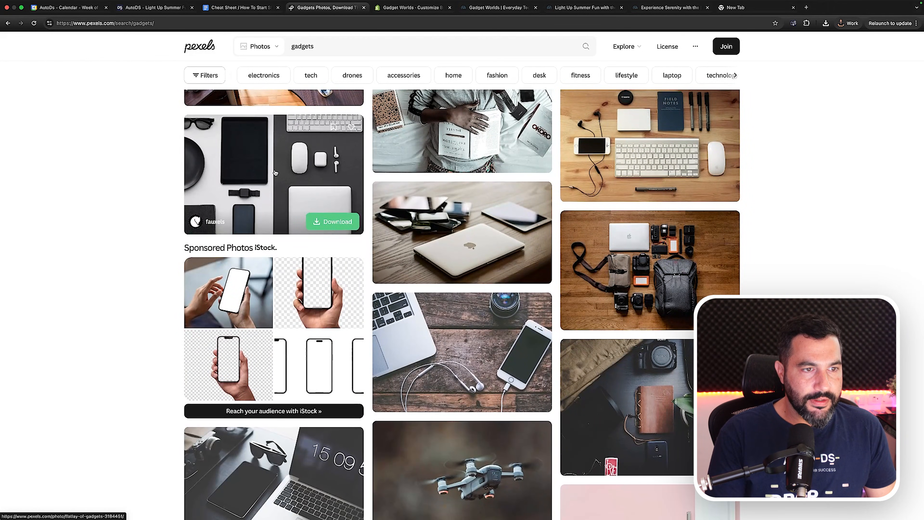
Step: Open the Flatlay Of Gadgets photo and look through the similar photos suggested beneath it for banner ideas
{"action": "left_click", "coordinate": [283, 169]}
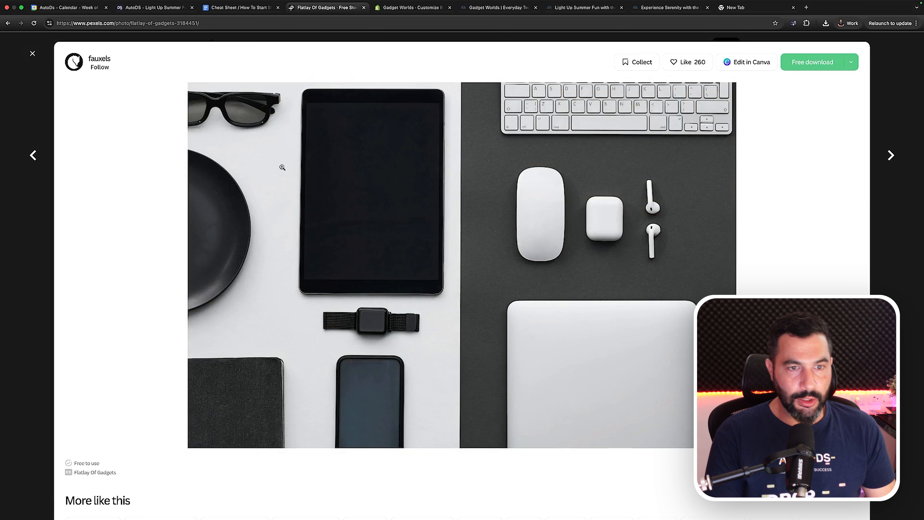
{"action": "scroll", "coordinate": [464, 201], "scroll_direction": "down", "scroll_amount": 6}
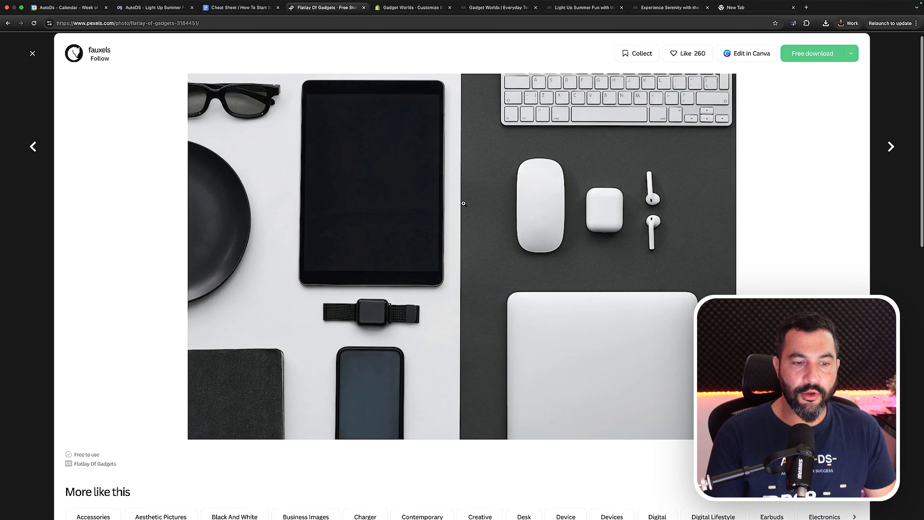
{"action": "scroll", "coordinate": [464, 201], "scroll_direction": "down", "scroll_amount": 5}
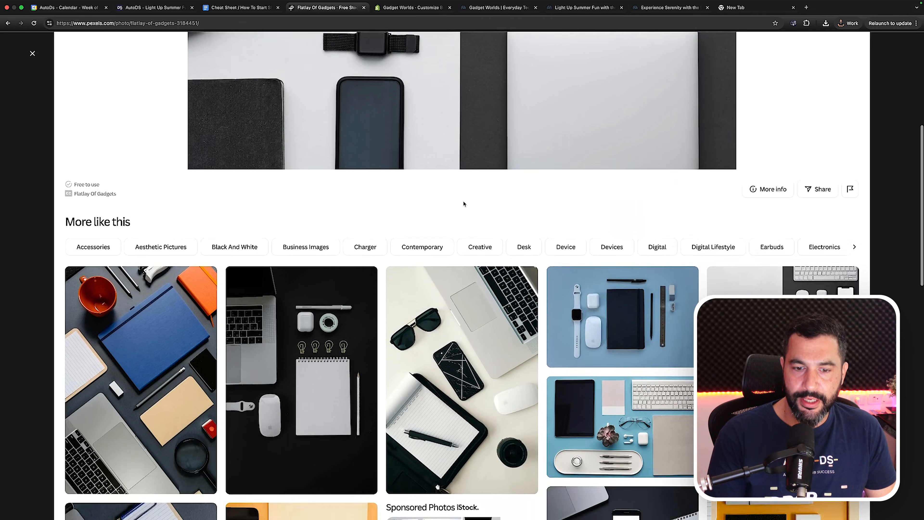
{"action": "scroll", "coordinate": [465, 205], "scroll_direction": "down", "scroll_amount": 2}
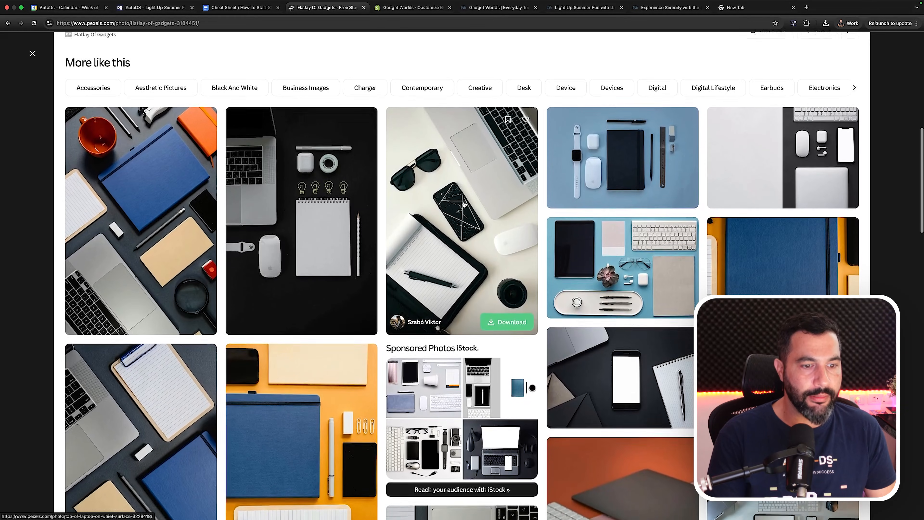
{"action": "scroll", "coordinate": [464, 205], "scroll_direction": "up", "scroll_amount": 3}
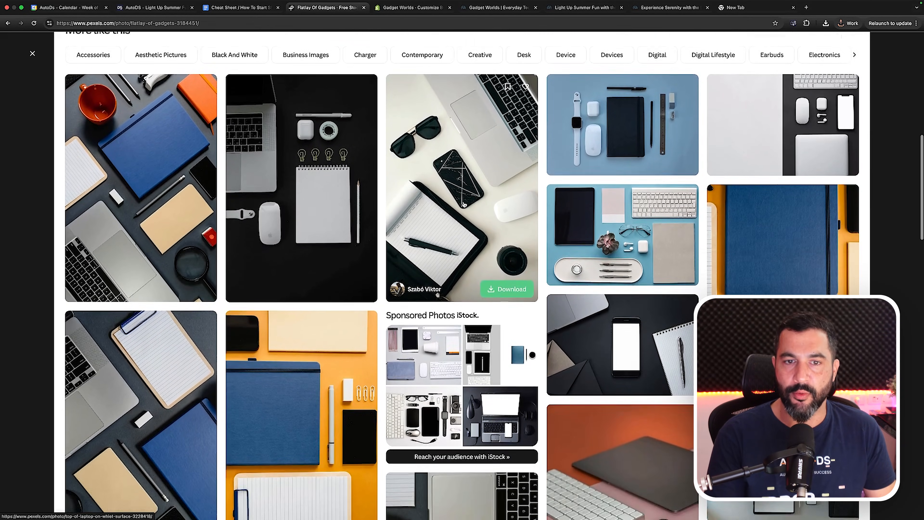
{"action": "scroll", "coordinate": [463, 204], "scroll_direction": "down", "scroll_amount": 1}
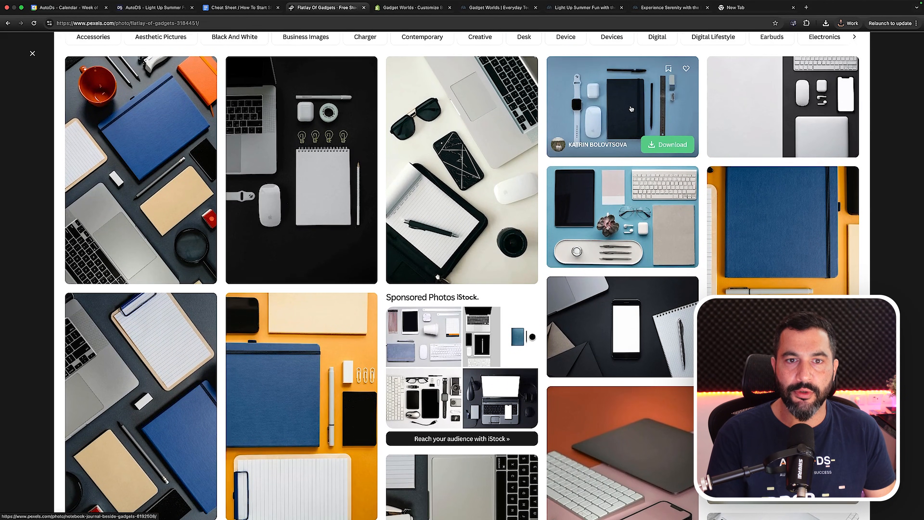
{"action": "scroll", "coordinate": [601, 120], "scroll_direction": "down", "scroll_amount": 4}
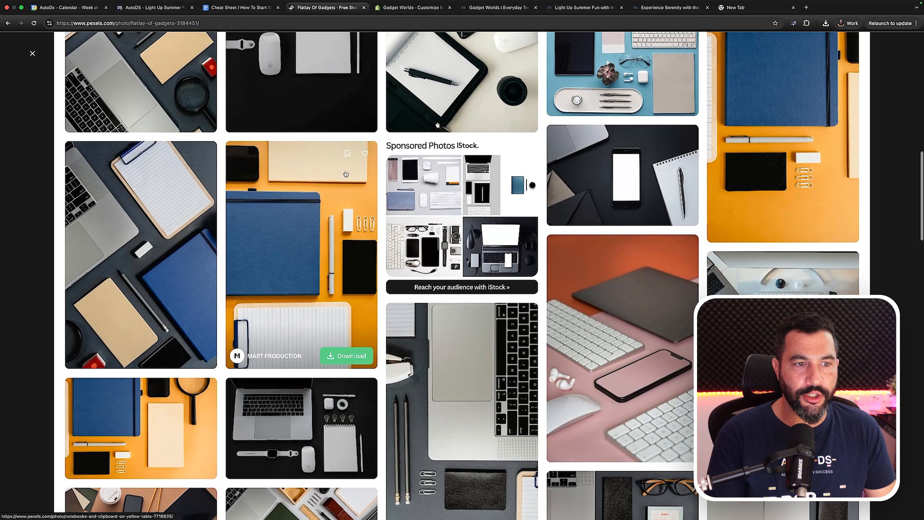
{"action": "scroll", "coordinate": [330, 179], "scroll_direction": "down", "scroll_amount": 1}
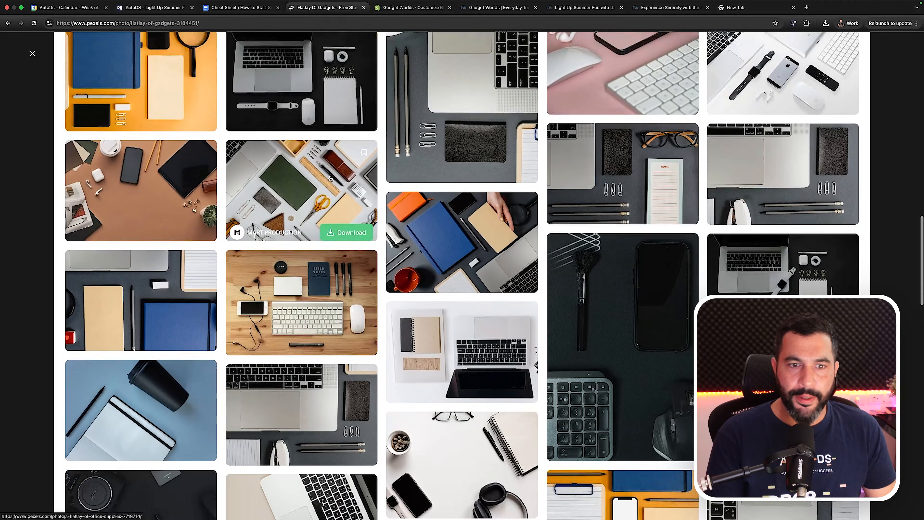
{"action": "scroll", "coordinate": [330, 178], "scroll_direction": "down", "scroll_amount": 3}
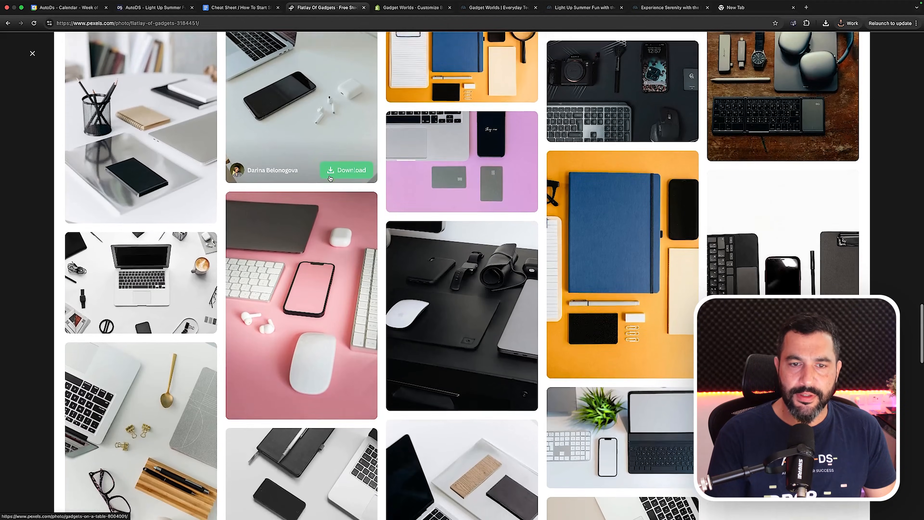
{"action": "scroll", "coordinate": [330, 178], "scroll_direction": "down", "scroll_amount": 8}
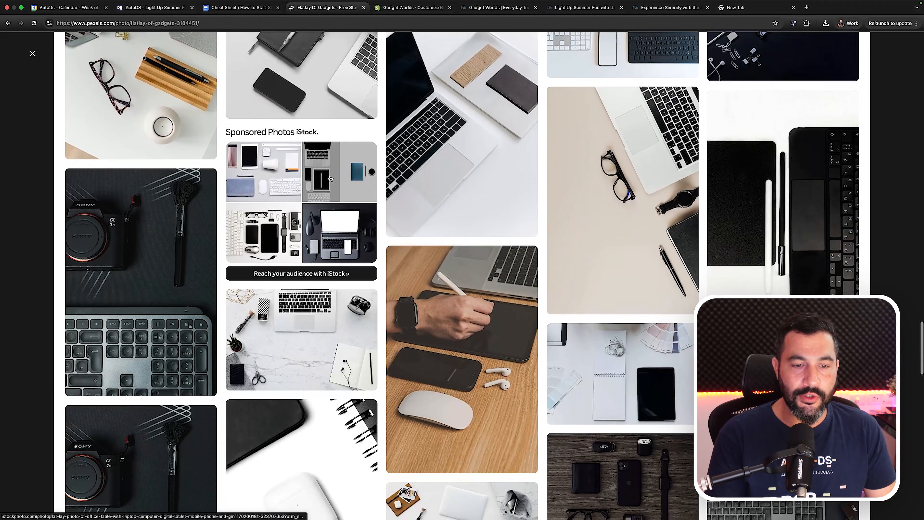
{"action": "scroll", "coordinate": [330, 178], "scroll_direction": "down", "scroll_amount": 3}
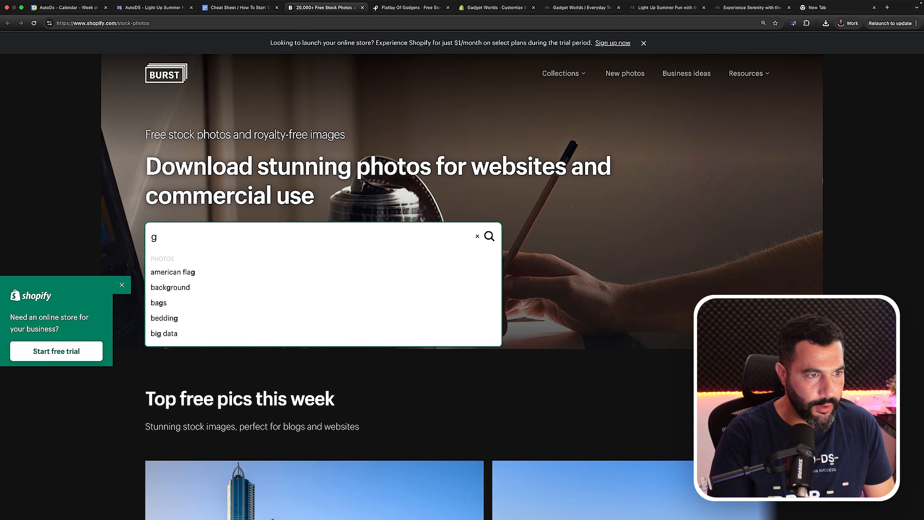
Step: Search Shopify's Burst stock photo site for "gadgets" and look through the results up to the third page
{"action": "key", "text": "Return"}
{"action": "scroll", "coordinate": [847, 124], "scroll_direction": "down", "scroll_amount": 5}
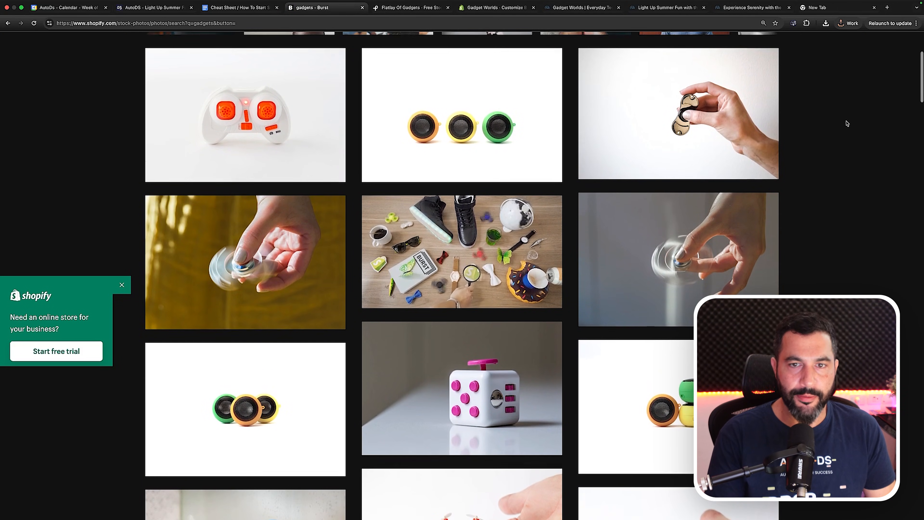
{"action": "scroll", "coordinate": [847, 124], "scroll_direction": "down", "scroll_amount": 12}
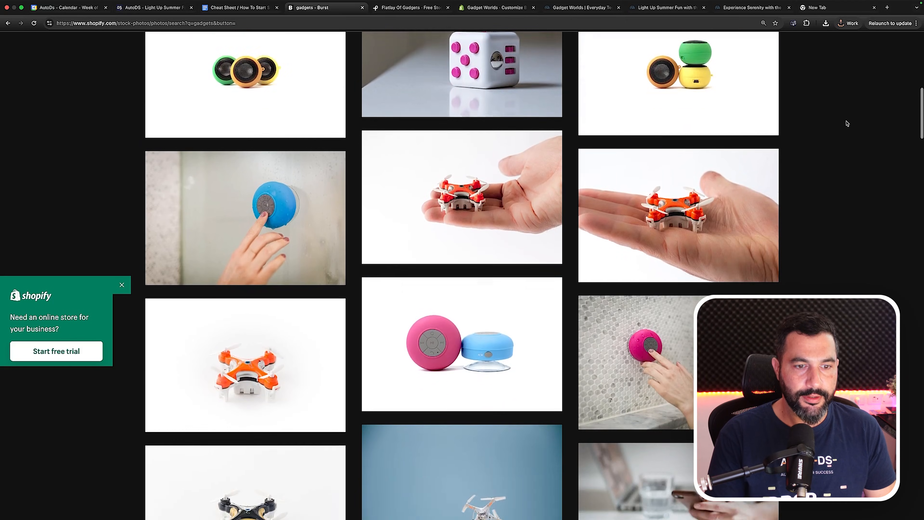
{"action": "scroll", "coordinate": [847, 123], "scroll_direction": "down", "scroll_amount": 12}
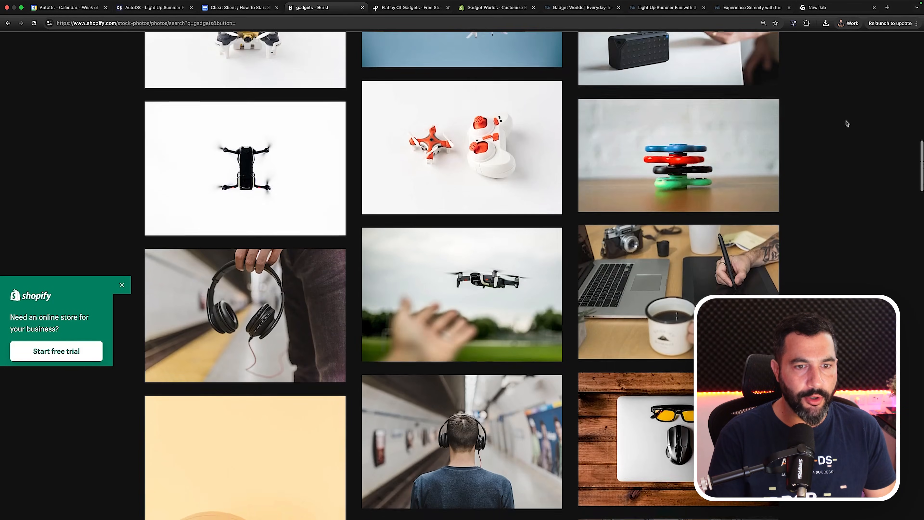
{"action": "scroll", "coordinate": [847, 124], "scroll_direction": "up", "scroll_amount": 5}
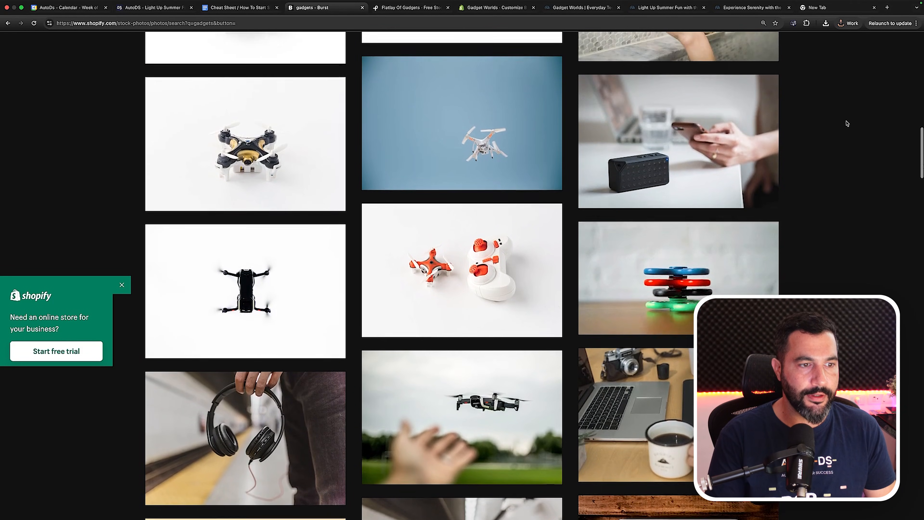
{"action": "scroll", "coordinate": [847, 124], "scroll_direction": "down", "scroll_amount": 16}
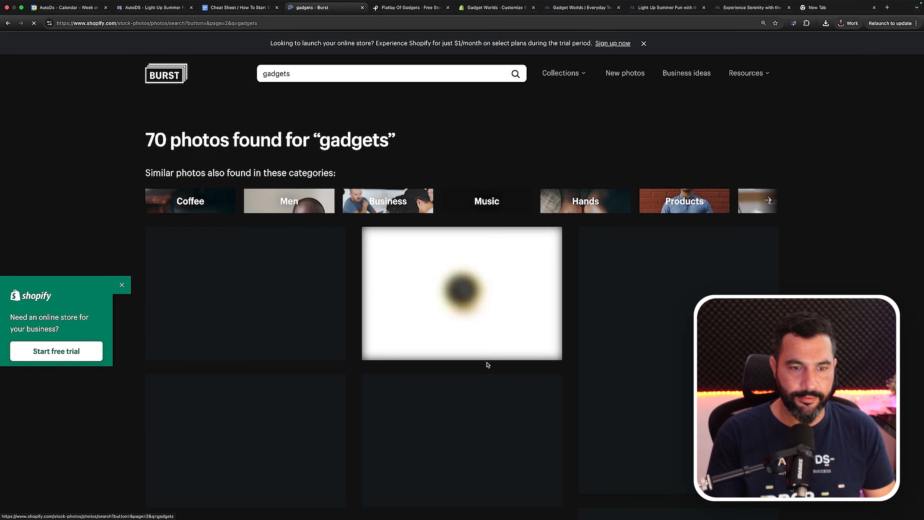
{"action": "scroll", "coordinate": [815, 233], "scroll_direction": "down", "scroll_amount": 10}
{"action": "scroll", "coordinate": [816, 237], "scroll_direction": "down", "scroll_amount": 1}
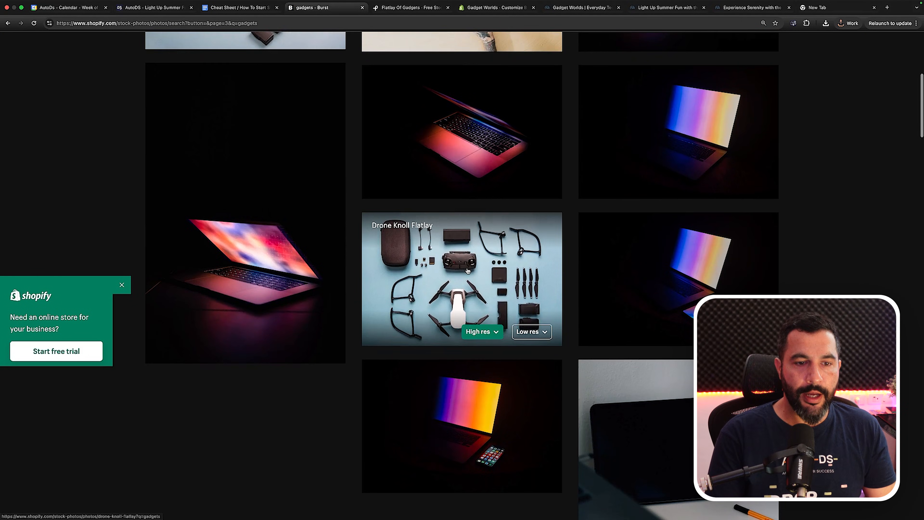
Step: Open the Drone Knoll Flatlay photo on Burst and download it in high resolution
{"action": "left_click", "coordinate": [468, 269]}
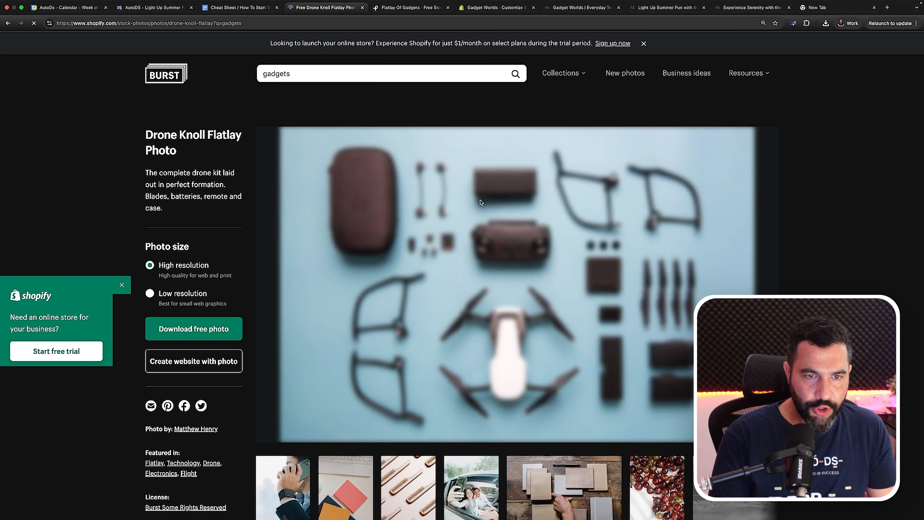
{"action": "right_click", "coordinate": [487, 200]}
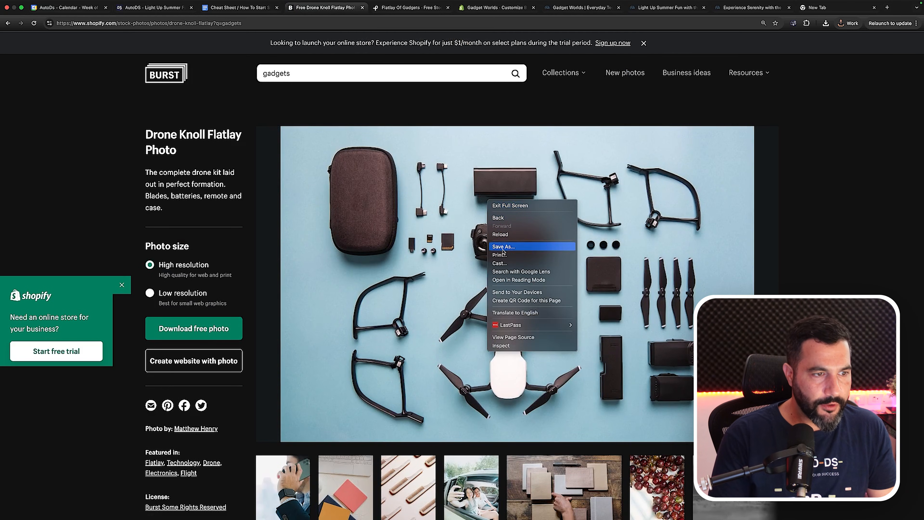
{"action": "key", "text": "Escape"}
{"action": "left_click", "coordinate": [178, 328]}
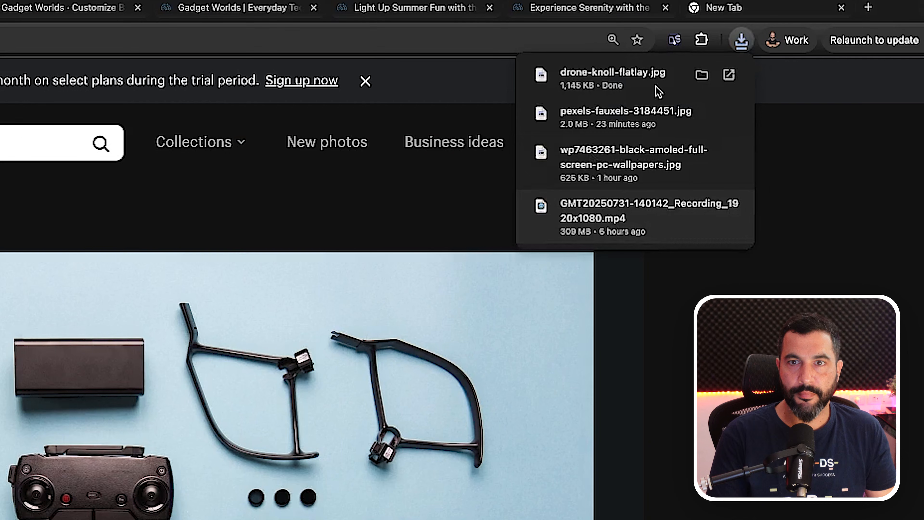
Step: Return to the Burst gadgets results and look through the second page for more banner photos
{"action": "scroll", "coordinate": [488, 366], "scroll_direction": "up", "scroll_amount": 1}
{"action": "key", "text": "super+bracketleft"}
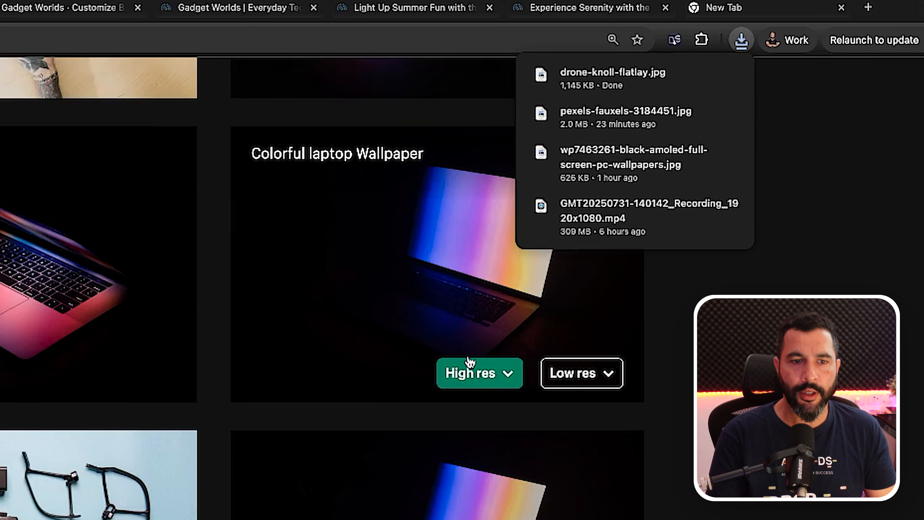
{"action": "scroll", "coordinate": [468, 359], "scroll_direction": "up", "scroll_amount": 15}
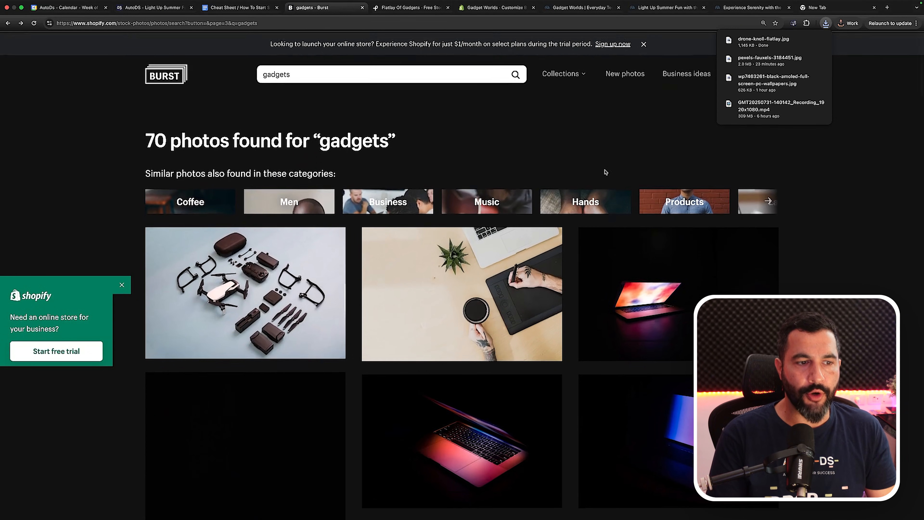
{"action": "key", "text": "super+bracketleft"}
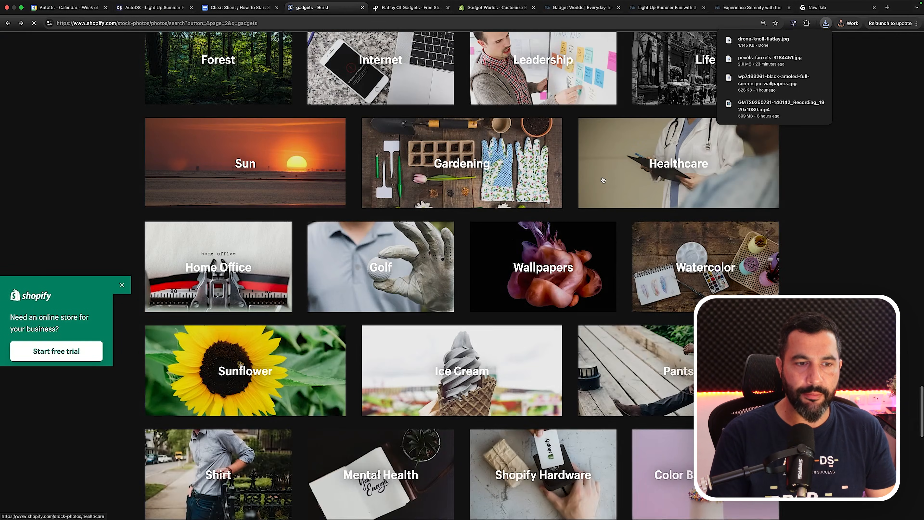
{"action": "scroll", "coordinate": [605, 188], "scroll_direction": "up", "scroll_amount": 20}
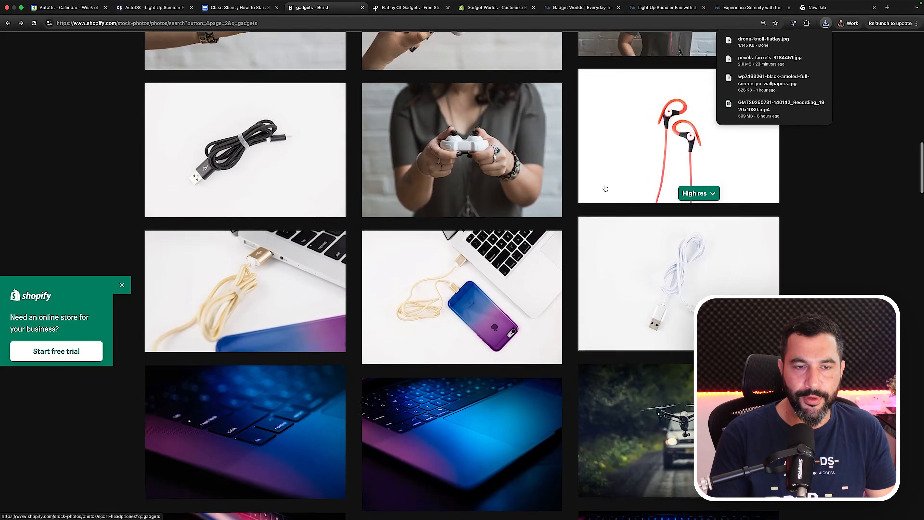
{"action": "scroll", "coordinate": [606, 188], "scroll_direction": "down", "scroll_amount": 4}
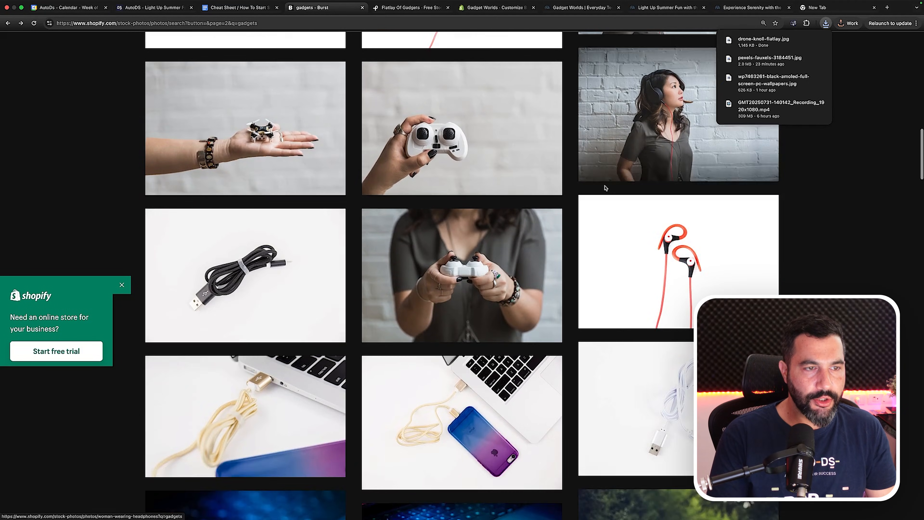
{"action": "scroll", "coordinate": [603, 188], "scroll_direction": "up", "scroll_amount": 7}
{"action": "scroll", "coordinate": [603, 188], "scroll_direction": "up", "scroll_amount": 6}
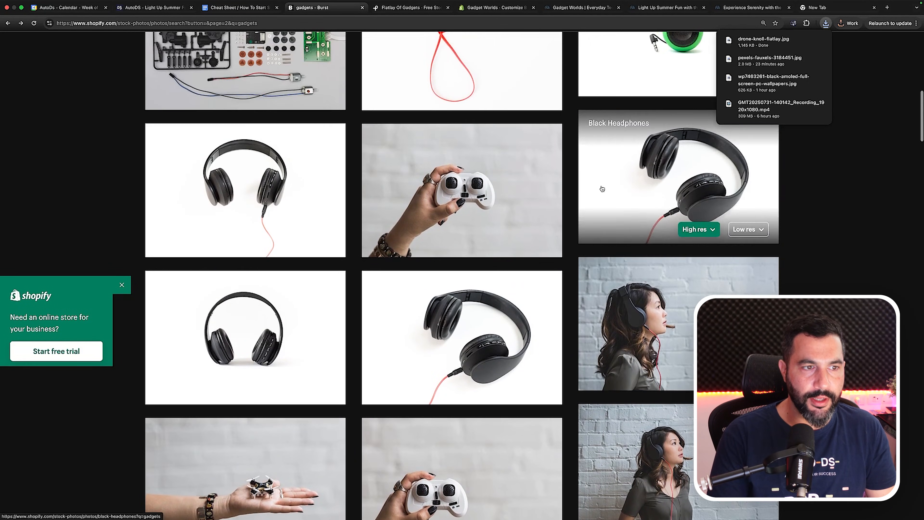
Step: Download the Wireless Headphones and Hand Reaching Out To Drone photos from the gadgets results in high resolution
{"action": "scroll", "coordinate": [546, 121], "scroll_direction": "down", "scroll_amount": 4}
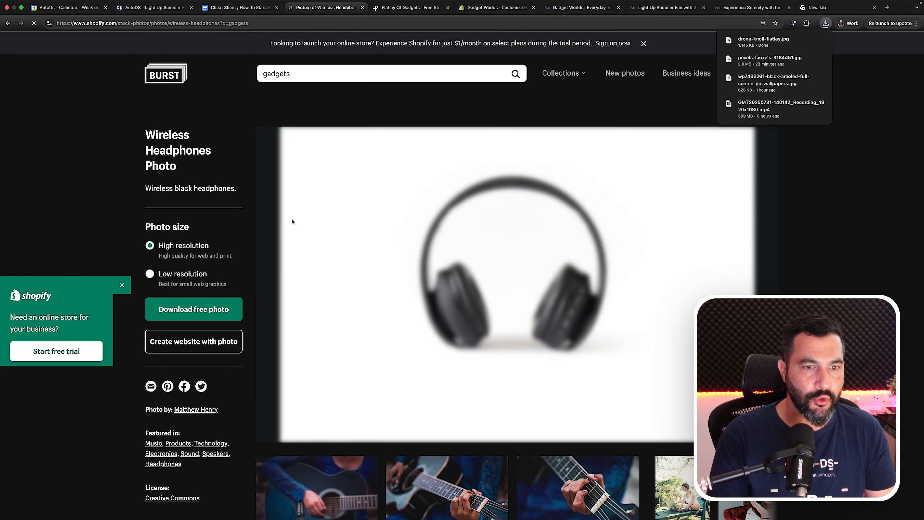
{"action": "left_click", "coordinate": [217, 310]}
{"action": "key", "text": "super+bracketleft"}
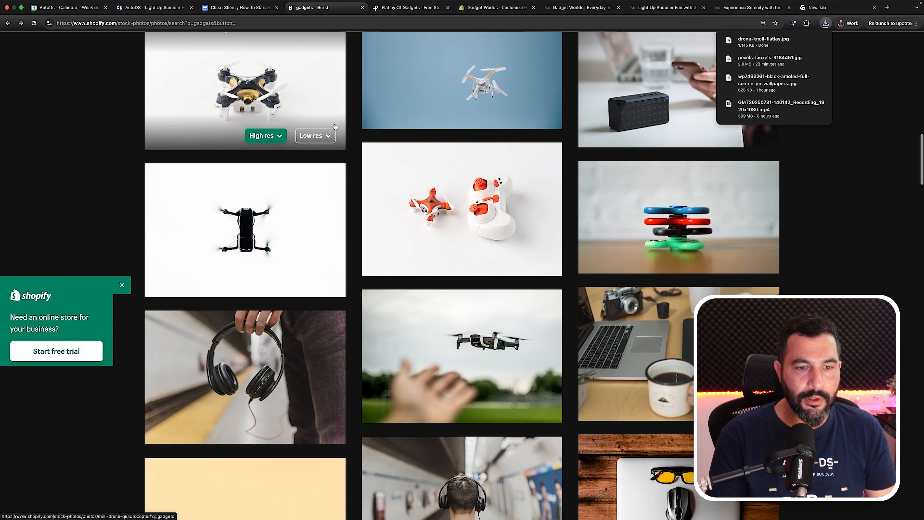
{"action": "left_click", "coordinate": [462, 326]}
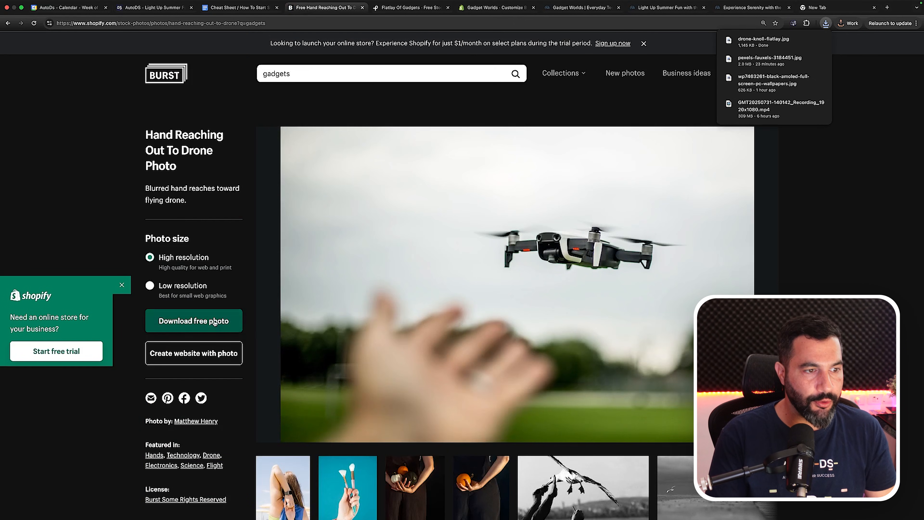
{"action": "left_click", "coordinate": [196, 321]}
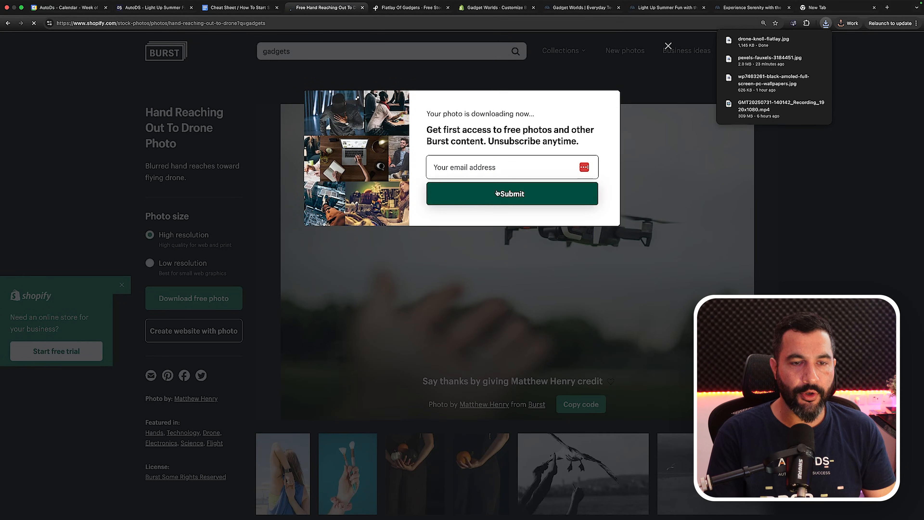
Step: In the Shopify theme editor, replace the Play Your World slide's image with hand-reaching-out-to-drone.jpg from Downloads and delete the Music on the Move slide
{"action": "left_click", "coordinate": [668, 46]}
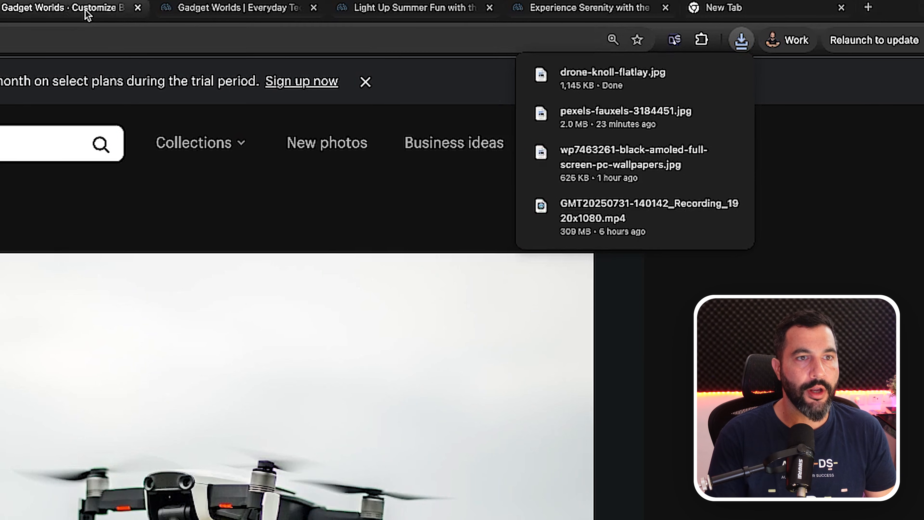
{"action": "left_click", "coordinate": [88, 15]}
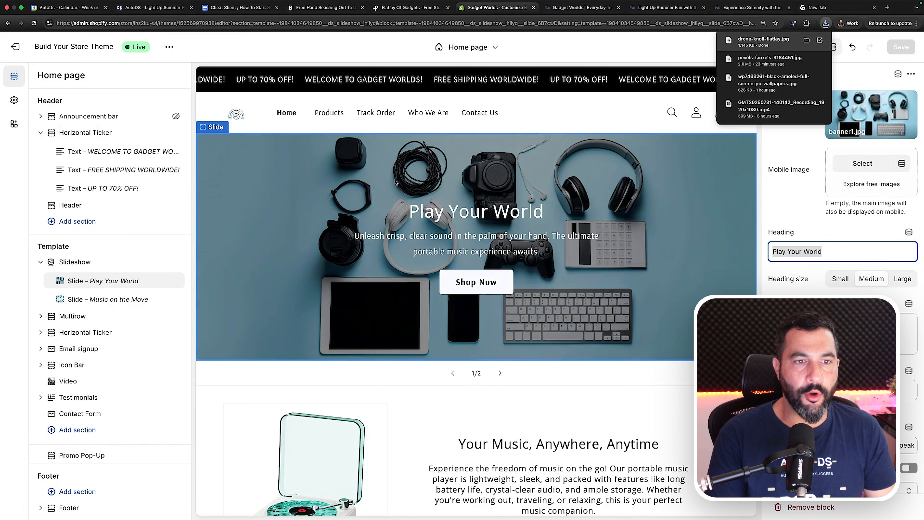
{"action": "left_click", "coordinate": [339, 178]}
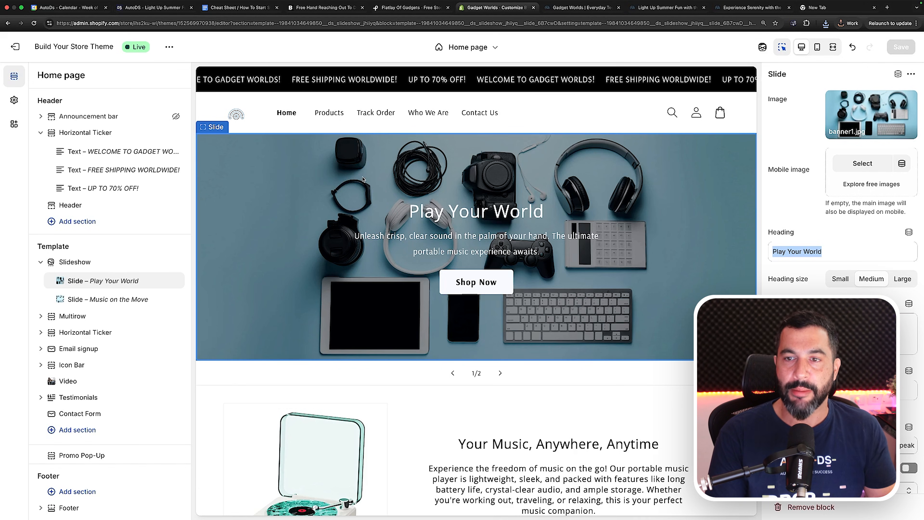
{"action": "mouse_move", "coordinate": [881, 117]}
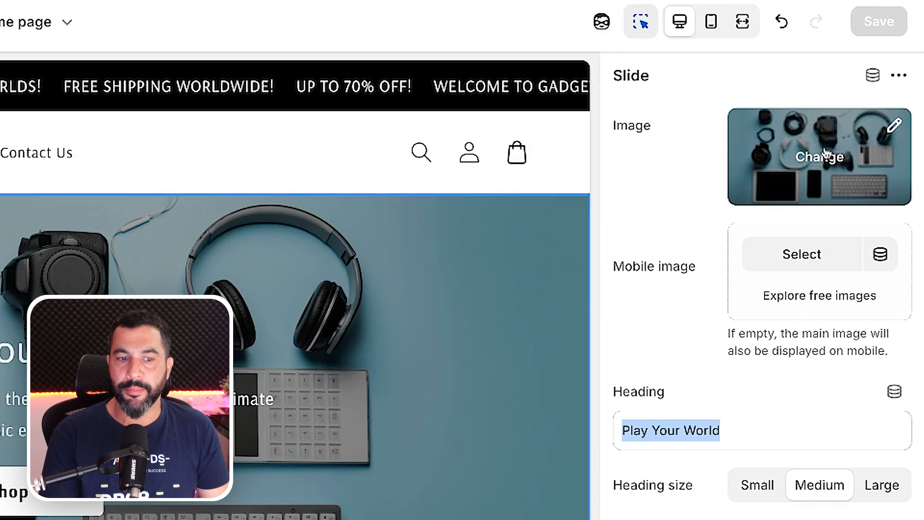
{"action": "left_click", "coordinate": [811, 155]}
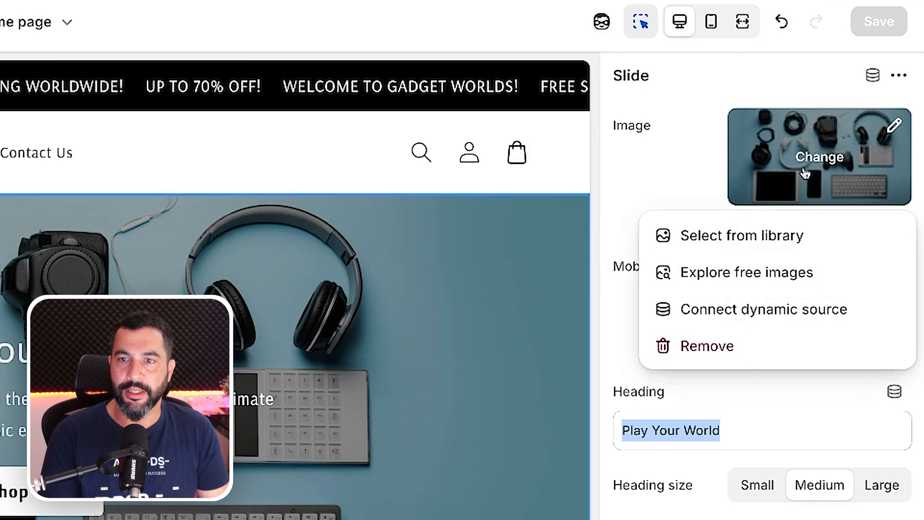
{"action": "left_click", "coordinate": [746, 240]}
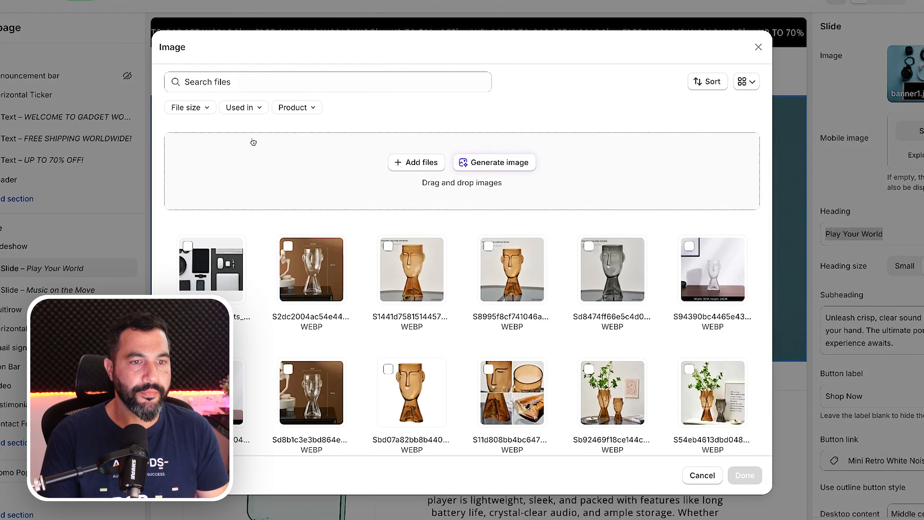
{"action": "left_click", "coordinate": [417, 162]}
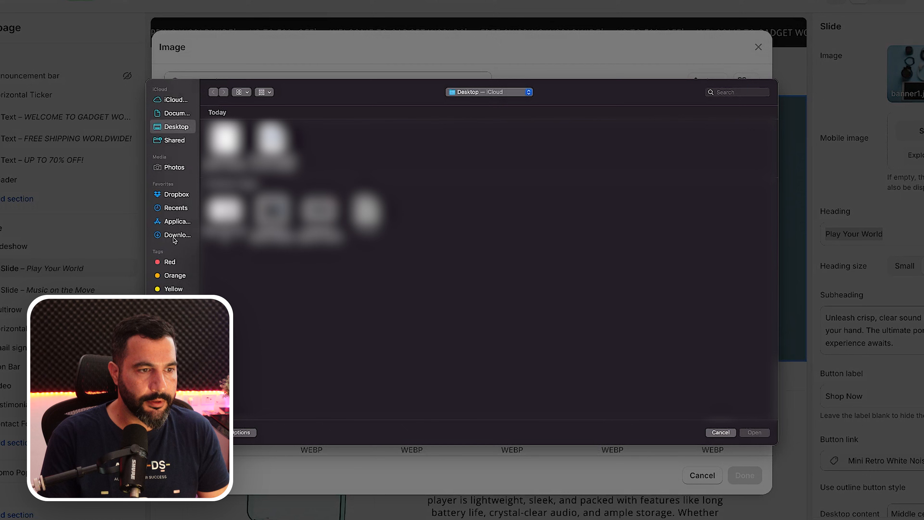
{"action": "left_click", "coordinate": [174, 237]}
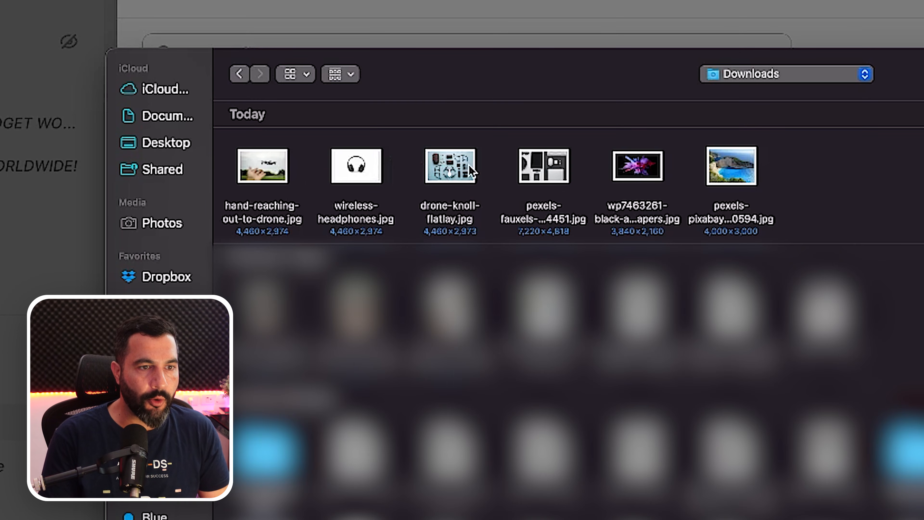
{"action": "double_click", "coordinate": [262, 170]}
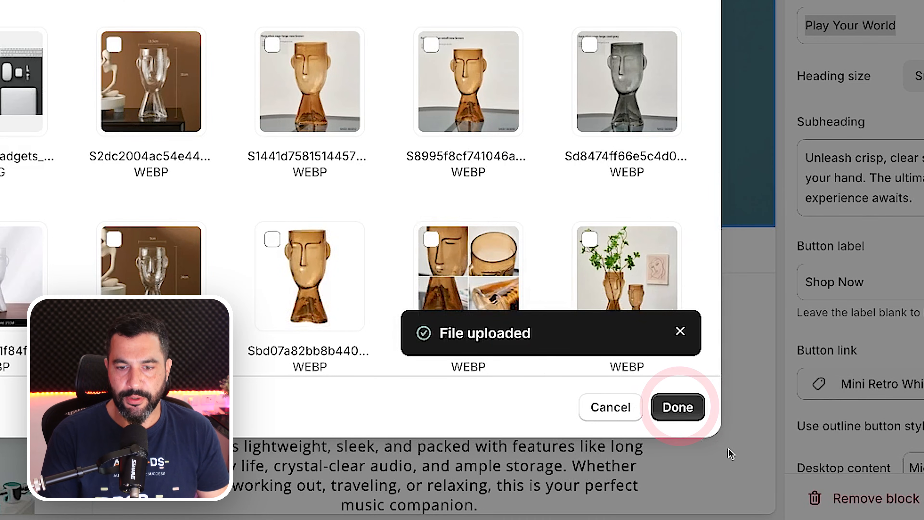
{"action": "left_click", "coordinate": [677, 407]}
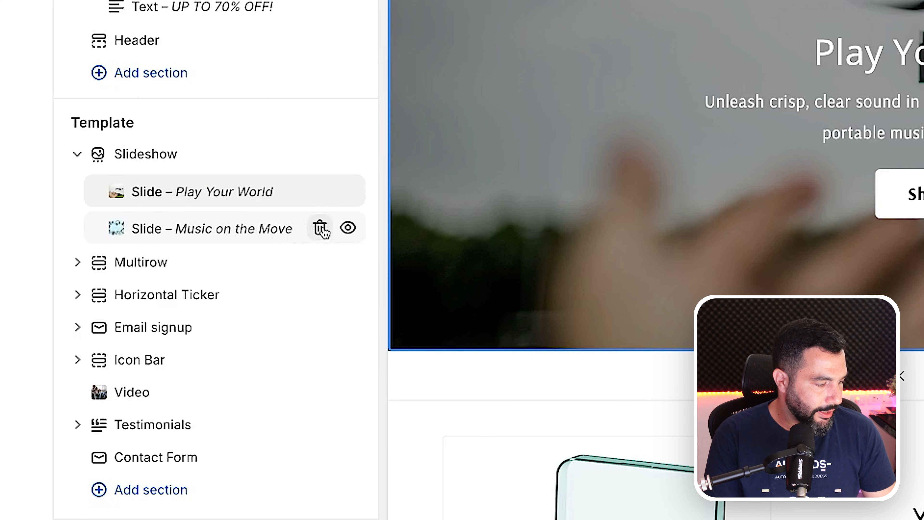
{"action": "left_click", "coordinate": [321, 228]}
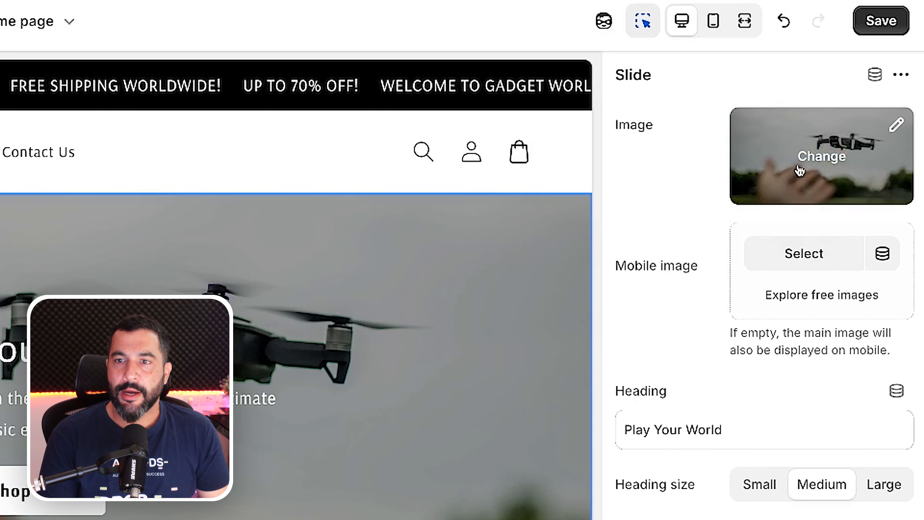
Step: Try wireless-headphones.jpg from the Downloads folder as the Play Your World slide's image
{"action": "left_click", "coordinate": [862, 120]}
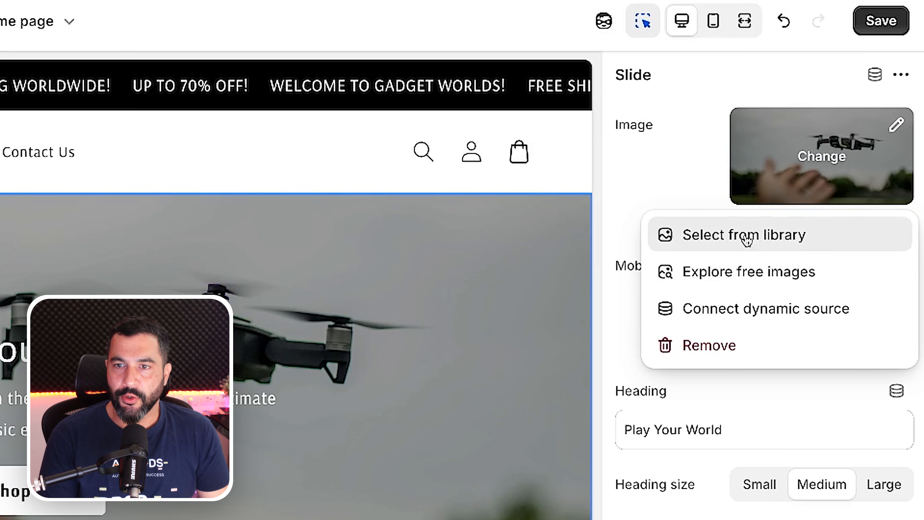
{"action": "left_click", "coordinate": [743, 235]}
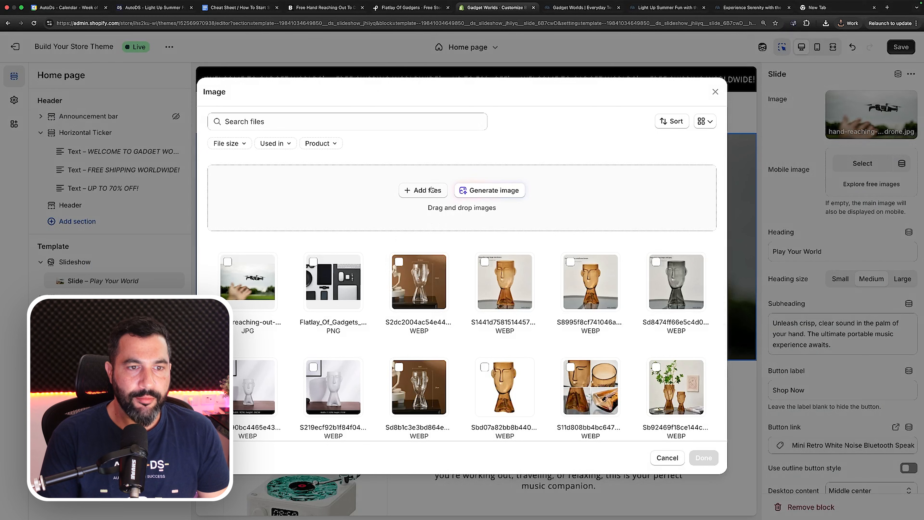
{"action": "left_click", "coordinate": [422, 191]}
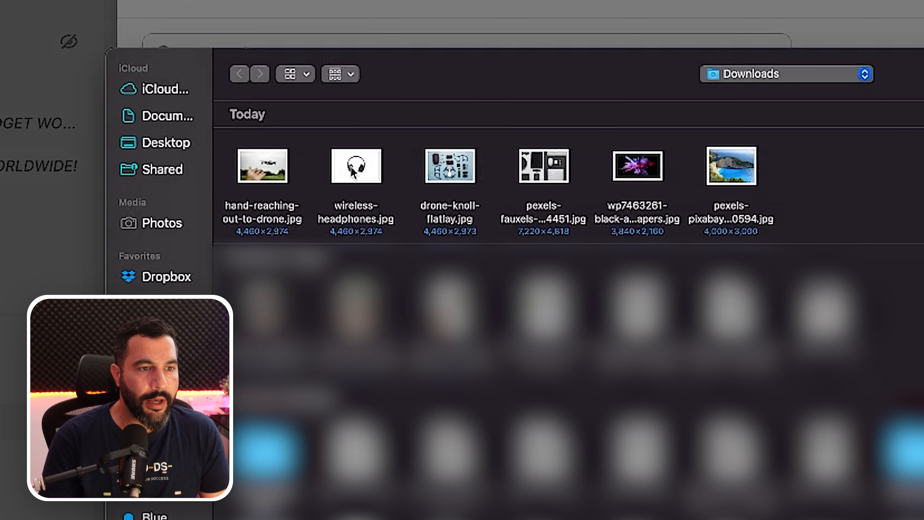
{"action": "double_click", "coordinate": [351, 171]}
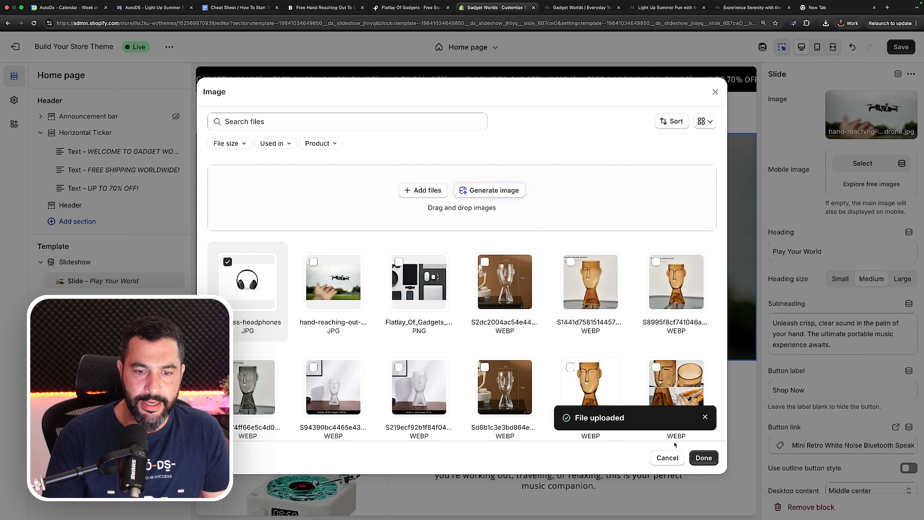
{"action": "left_click", "coordinate": [701, 459]}
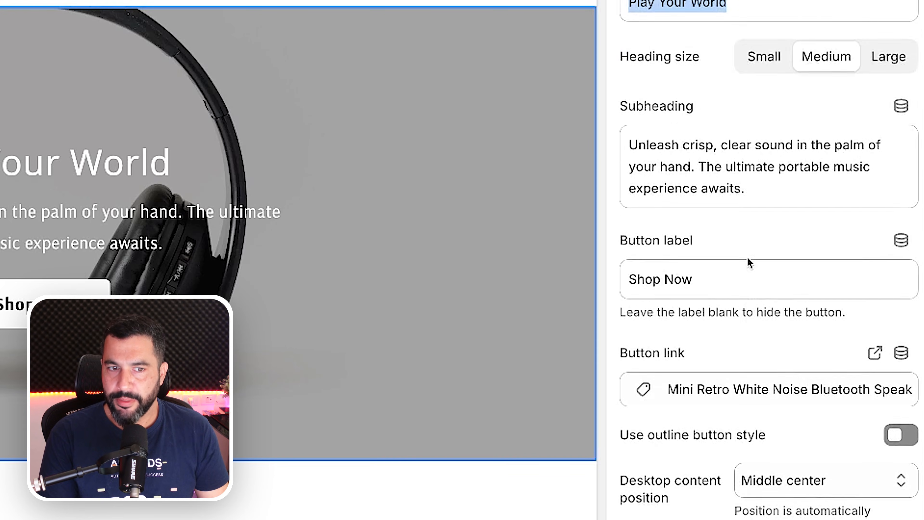
Step: Set the Play Your World slide's desktop content position to Bottom center
{"action": "scroll", "coordinate": [747, 257], "scroll_direction": "down", "scroll_amount": 5}
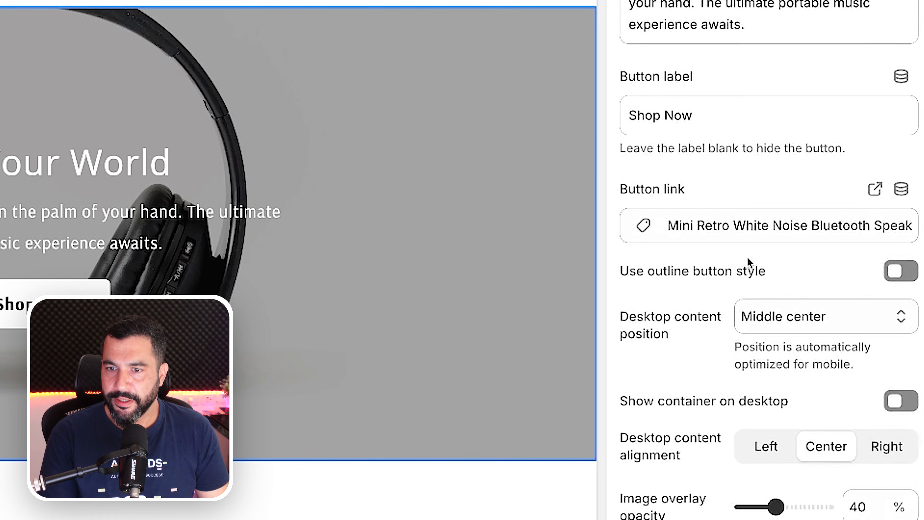
{"action": "left_click", "coordinate": [783, 280]}
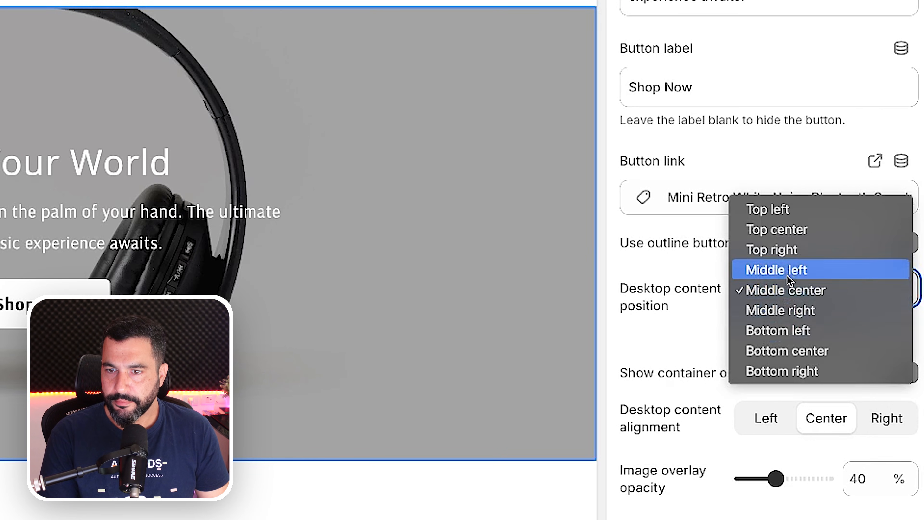
{"action": "left_click", "coordinate": [797, 352]}
Step: Change the slide's image to the hand-reaching-out-to-drone photo from the file library
{"action": "scroll", "coordinate": [819, 55], "scroll_direction": "up", "scroll_amount": 5}
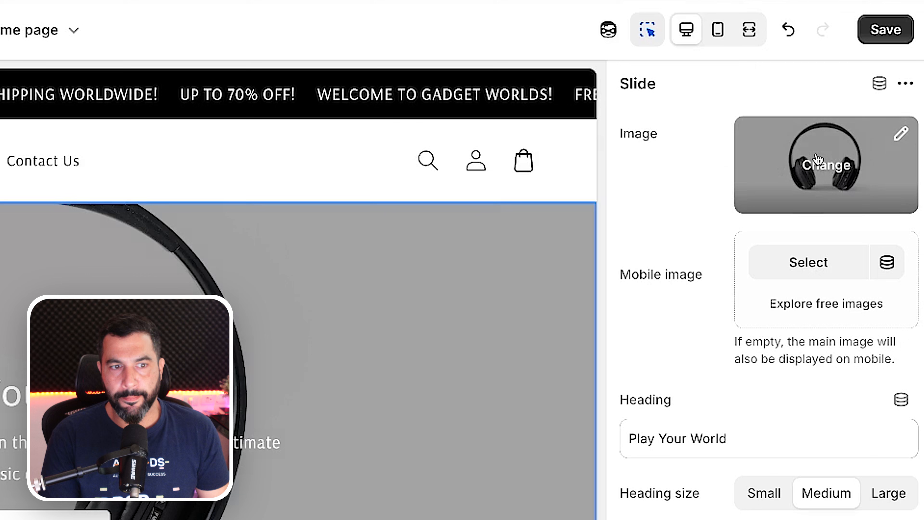
{"action": "left_click", "coordinate": [817, 159]}
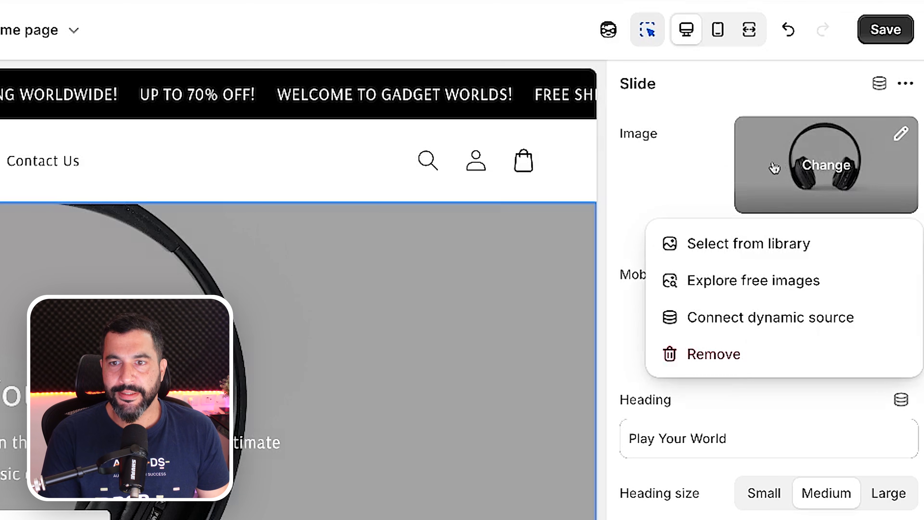
{"action": "left_click", "coordinate": [738, 244]}
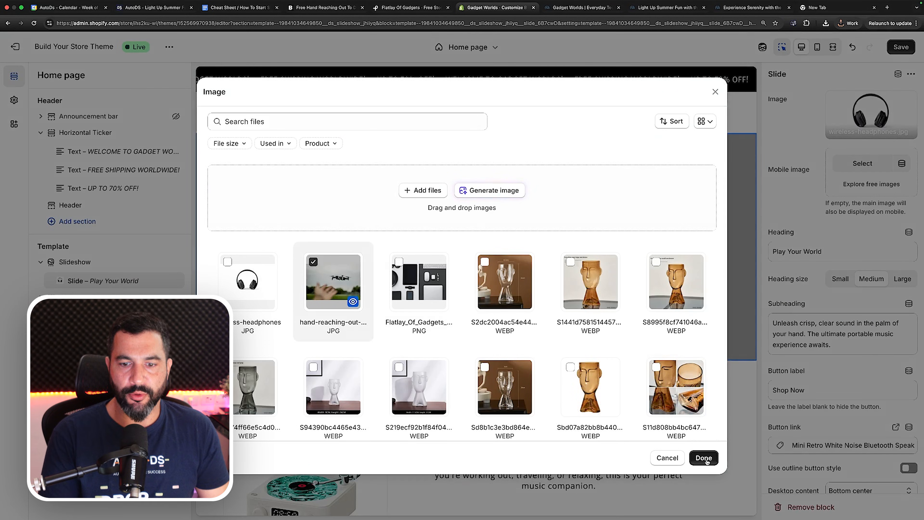
{"action": "left_click", "coordinate": [704, 458]}
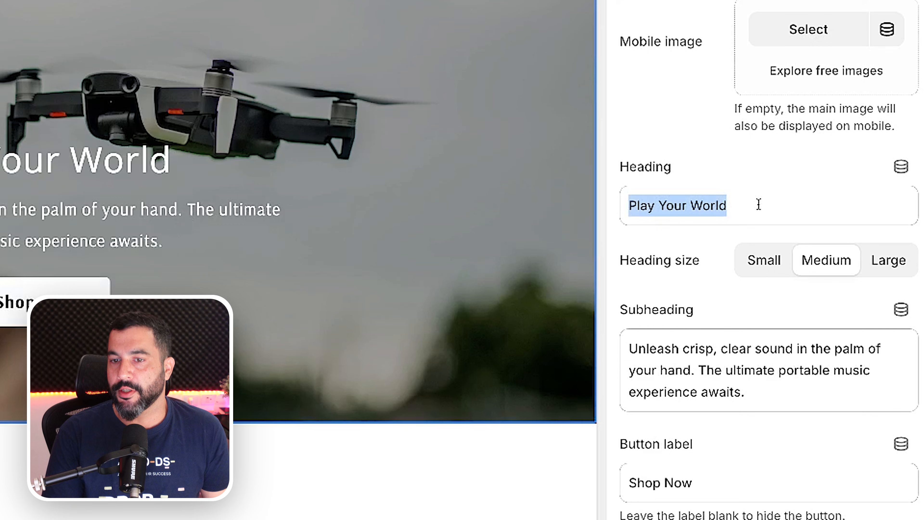
Step: Open chatgpt.com in the empty browser tab
{"action": "left_click", "coordinate": [839, 251]}
{"action": "left_click_drag", "start_coordinate": [764, 206], "coordinate": [621, 197]}
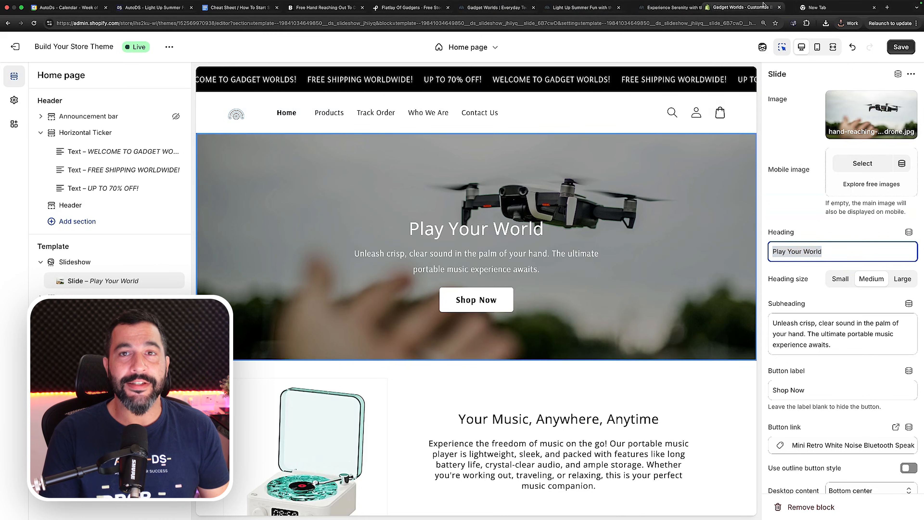
{"action": "left_click", "coordinate": [803, 7]}
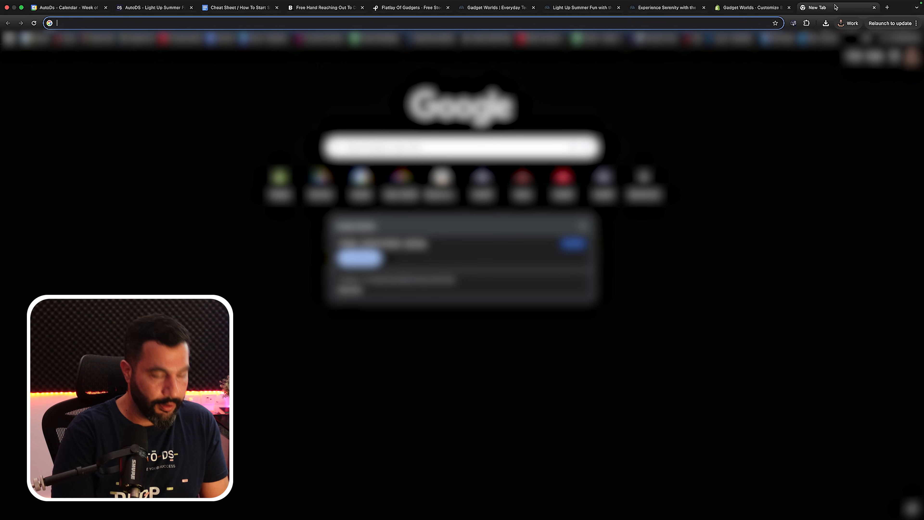
{"action": "type", "text": "chatgpt.com"}
{"action": "key", "text": "Return"}
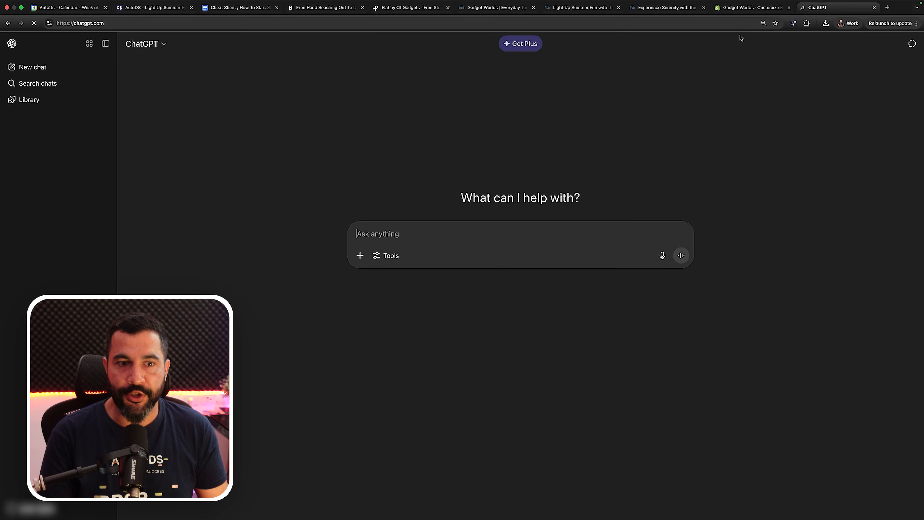
Step: Capture a screenshot of the store preview's header and drone slide in the theme editor and attach it to the ChatGPT prompt
{"action": "left_click", "coordinate": [749, 8]}
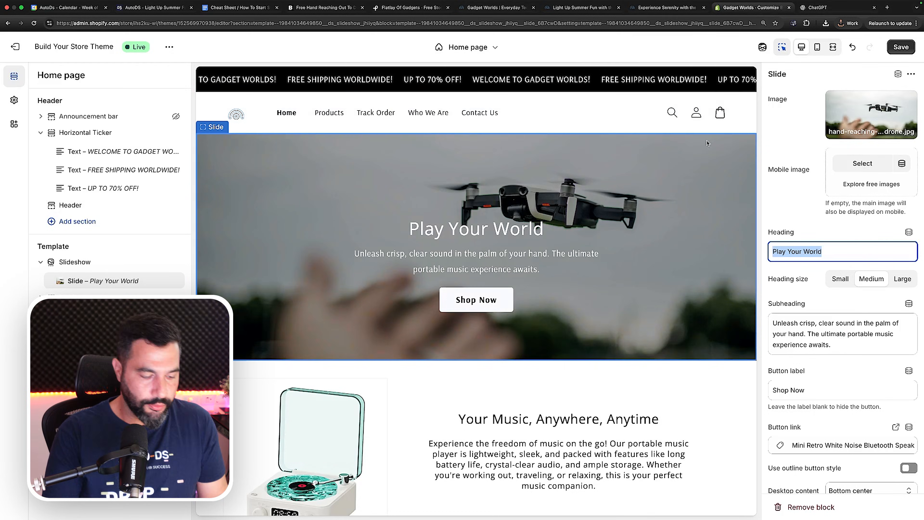
{"action": "key", "text": "super+shift+4"}
{"action": "left_click_drag", "start_coordinate": [199, 63], "coordinate": [760, 364]}
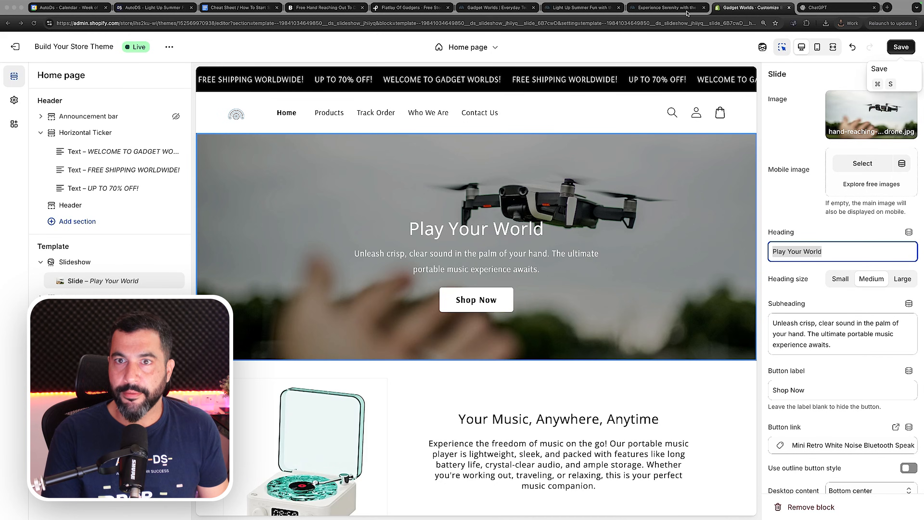
{"action": "left_click", "coordinate": [809, 7]}
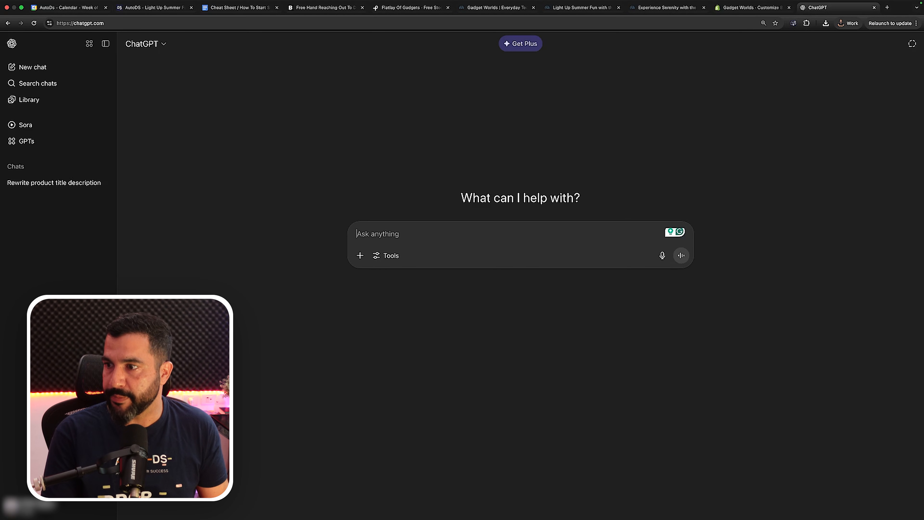
{"action": "key", "text": "super+v"}
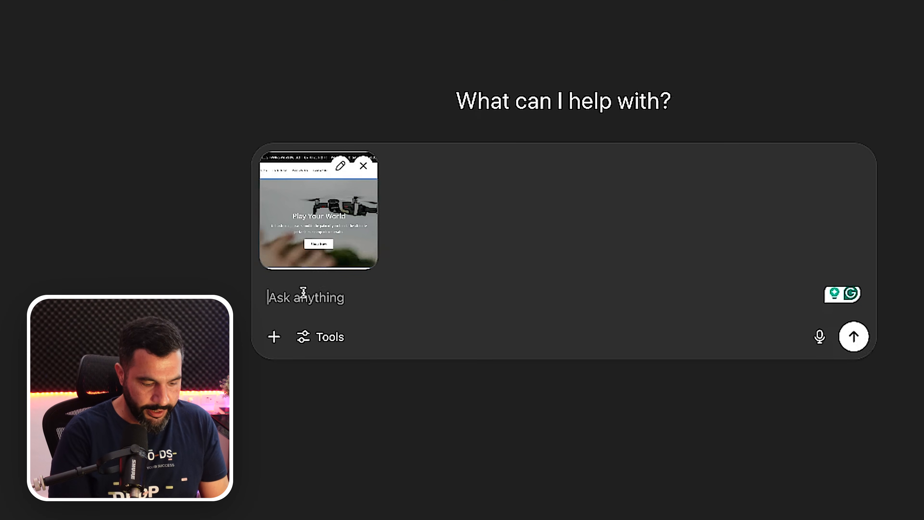
Step: Ask ChatGPT for better, sellable and engaging gadgets store texts replacing "Play your world" and the text on the bottom, and look through its options
{"action": "type", "text": "Generate bet"}
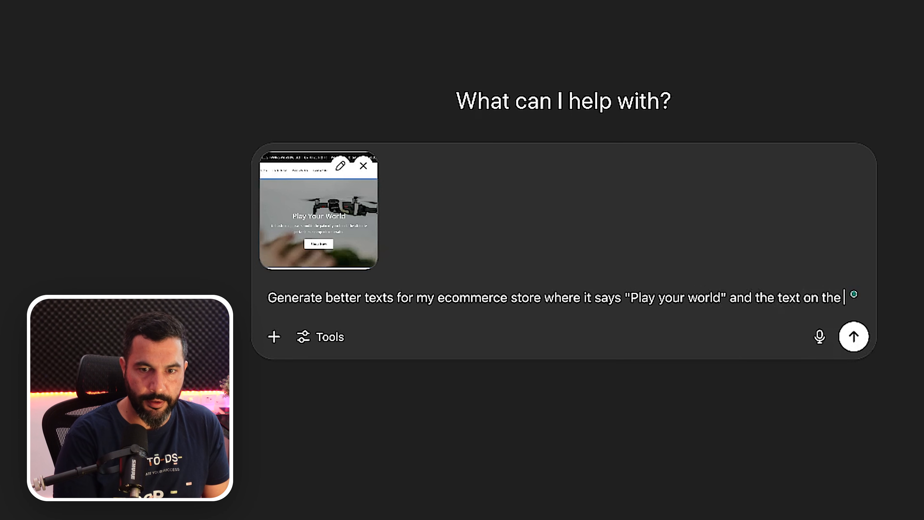
{"action": "type", "text": "bottom. It's a gadgets store. Make it sellabl"}
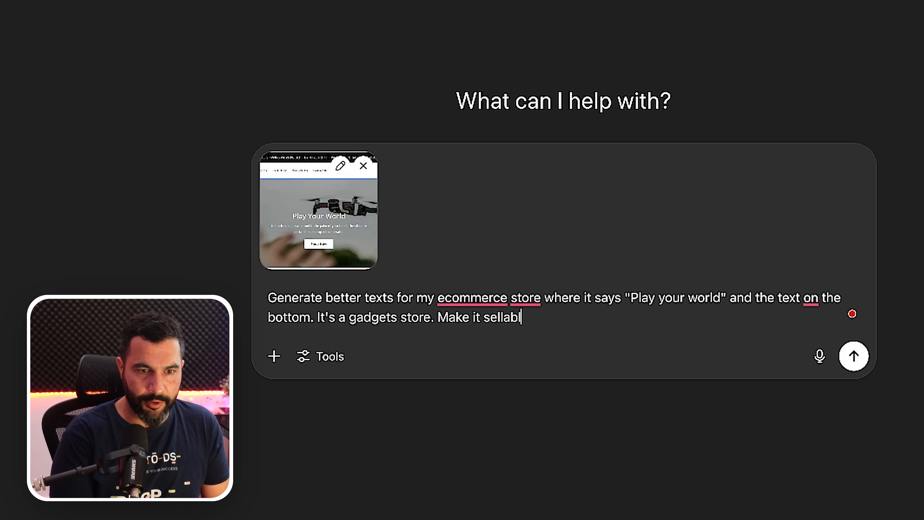
{"action": "type", "text": "e and engaging."}
{"action": "key", "text": "Return"}
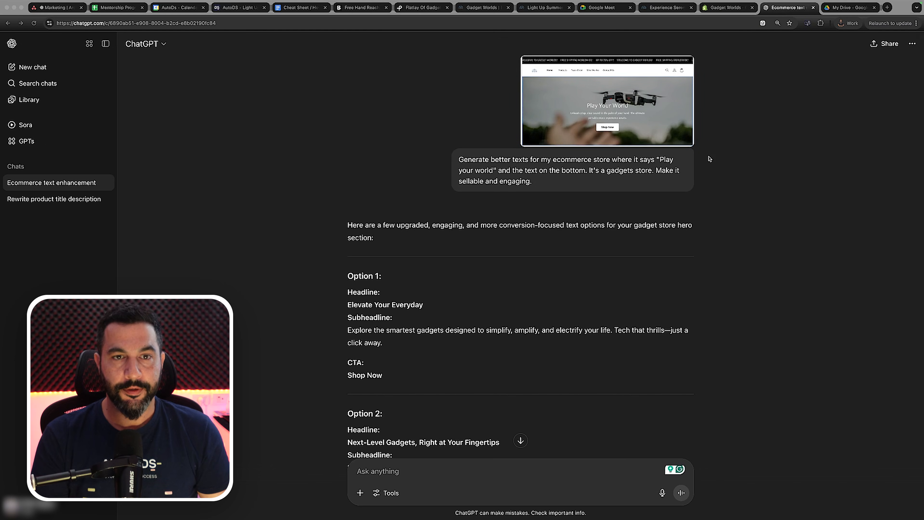
{"action": "scroll", "coordinate": [709, 159], "scroll_direction": "up", "scroll_amount": 1}
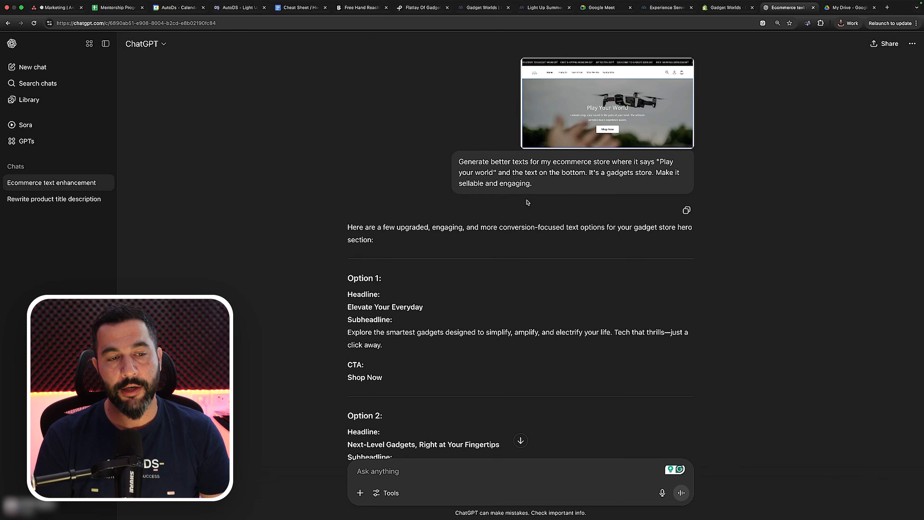
{"action": "scroll", "coordinate": [527, 203], "scroll_direction": "down", "scroll_amount": 5}
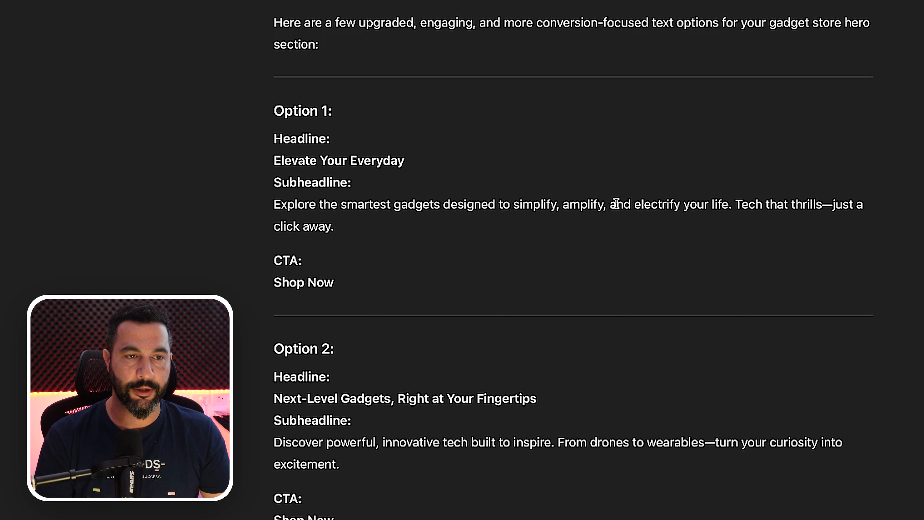
{"action": "scroll", "coordinate": [610, 203], "scroll_direction": "down", "scroll_amount": 6}
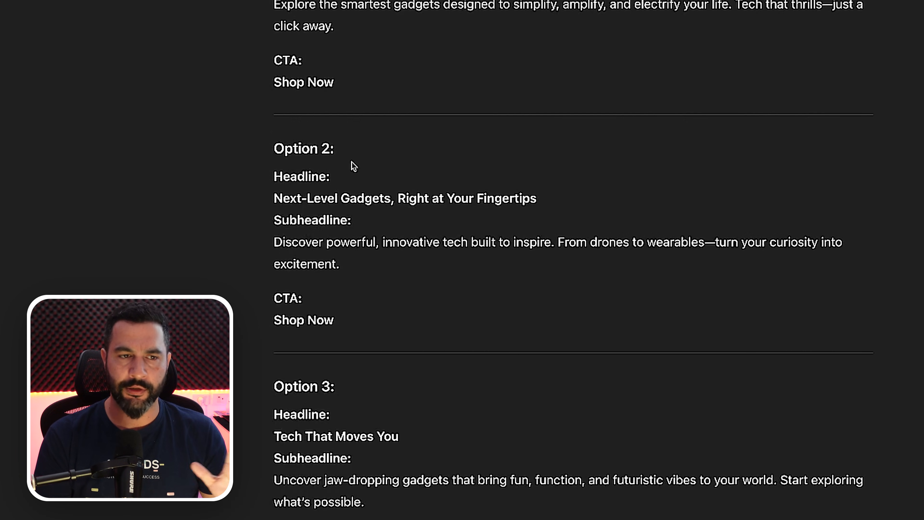
Step: Compare the headlines and subheadlines of Options 2 to 4 in ChatGPT's reply for the drone slide
{"action": "left_click_drag", "start_coordinate": [274, 198], "coordinate": [542, 200]}
{"action": "scroll", "coordinate": [543, 201], "scroll_direction": "down", "scroll_amount": 6}
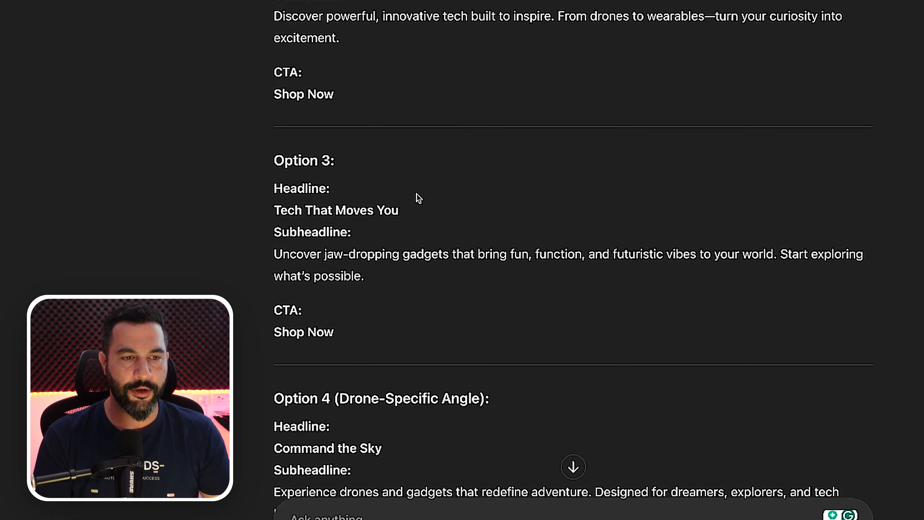
{"action": "left_click_drag", "start_coordinate": [398, 207], "coordinate": [371, 184]}
{"action": "scroll", "coordinate": [271, 209], "scroll_direction": "down", "scroll_amount": 7}
{"action": "scroll", "coordinate": [371, 183], "scroll_direction": "down", "scroll_amount": 1}
{"action": "left_click", "coordinate": [388, 184]}
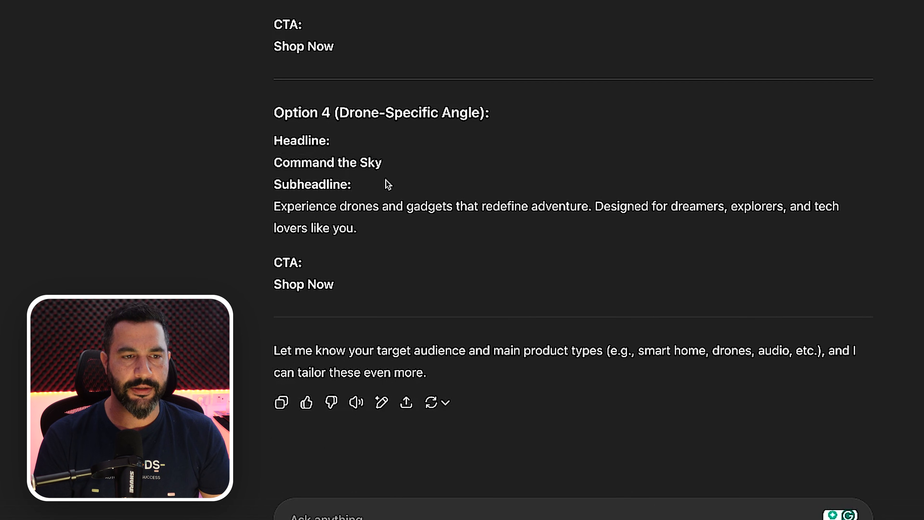
{"action": "scroll", "coordinate": [388, 183], "scroll_direction": "up", "scroll_amount": 9}
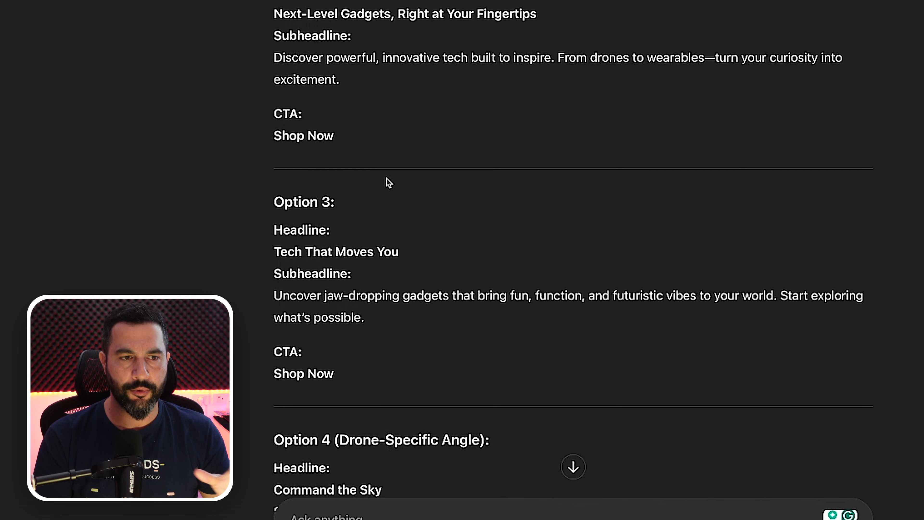
{"action": "scroll", "coordinate": [428, 155], "scroll_direction": "up", "scroll_amount": 4}
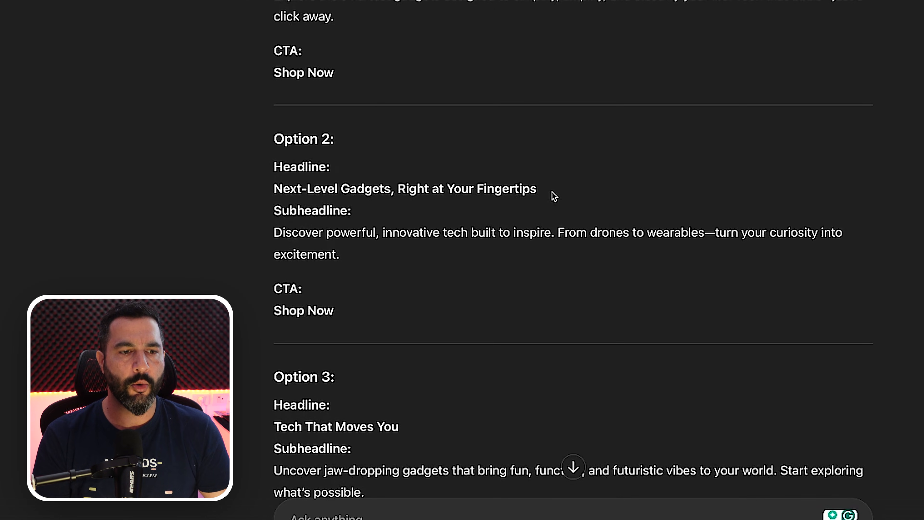
Step: Replace the slide's heading in the theme editor with ChatGPT's Option 2 headline "Next-Level Gadgets, Right at Your Fingertips"
{"action": "left_click_drag", "start_coordinate": [557, 192], "coordinate": [268, 190]}
{"action": "key", "text": "ctrl+c"}
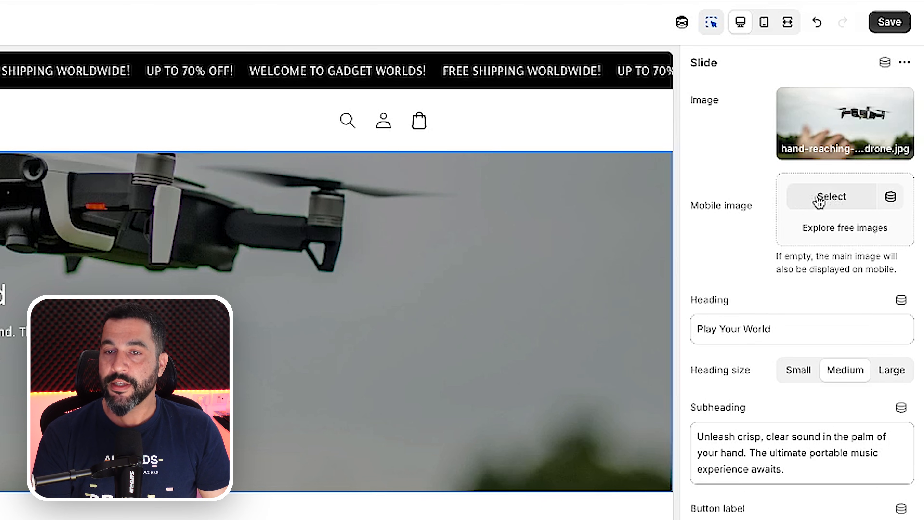
{"action": "key", "text": "ctrl+plus"}
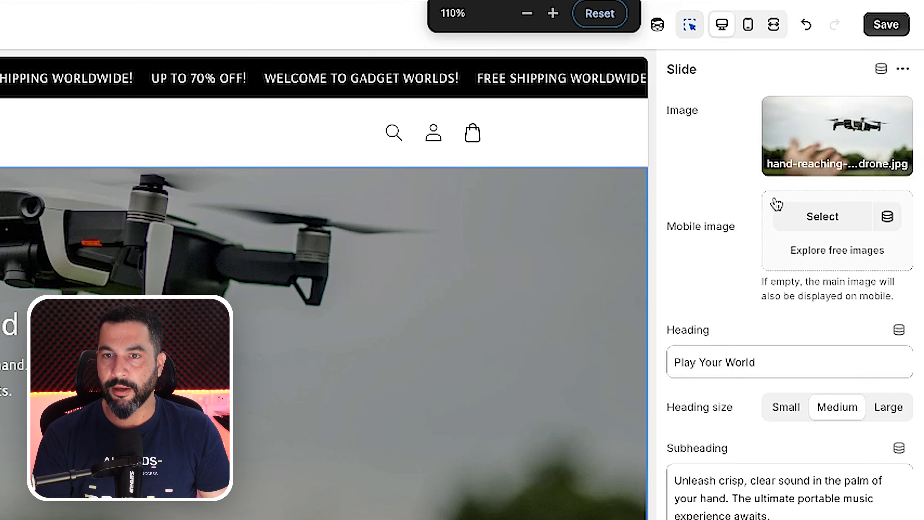
{"action": "key", "text": "ctrl+plus"}
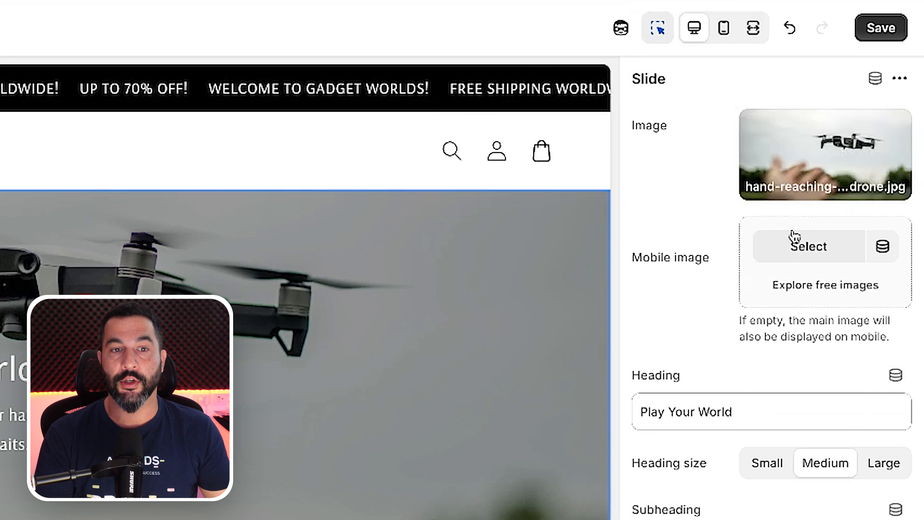
{"action": "scroll", "coordinate": [797, 171], "scroll_direction": "down", "scroll_amount": 4}
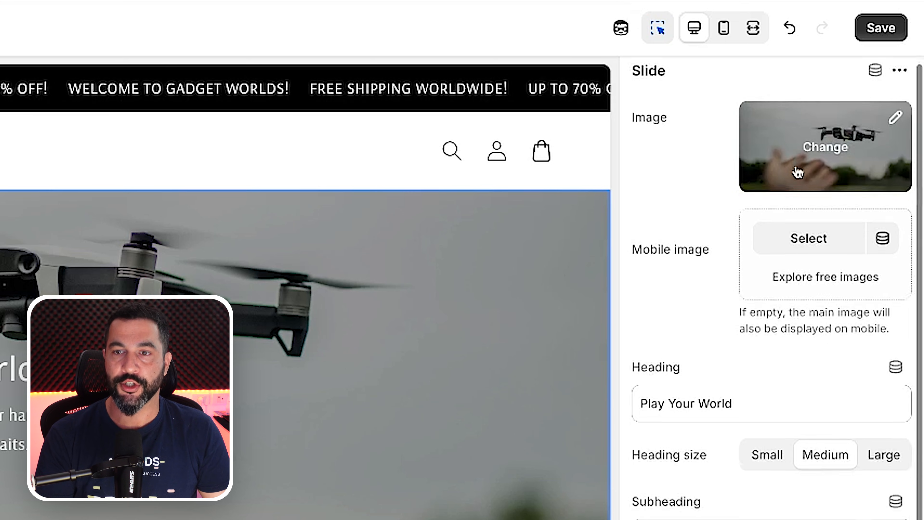
{"action": "left_click_drag", "start_coordinate": [749, 294], "coordinate": [615, 296]}
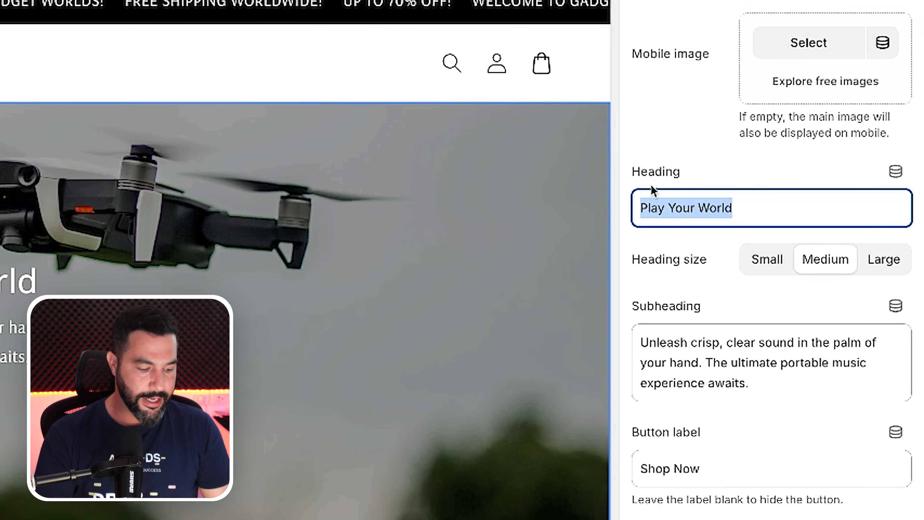
{"action": "key", "text": "ctrl+v"}
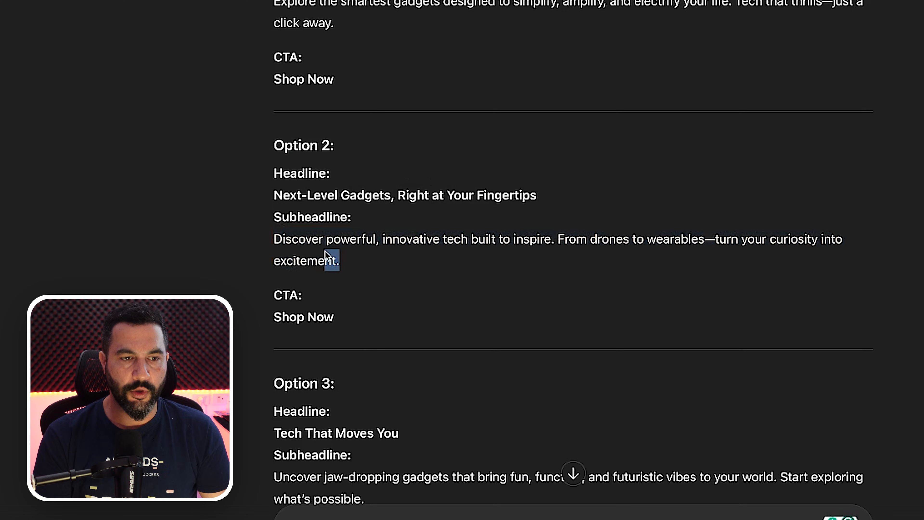
Step: Copy "Discover powerful, innovative tech built to inspire." from ChatGPT's Option 2 and try to use it as the slide's subheading
{"action": "left_click_drag", "start_coordinate": [338, 261], "coordinate": [271, 242]}
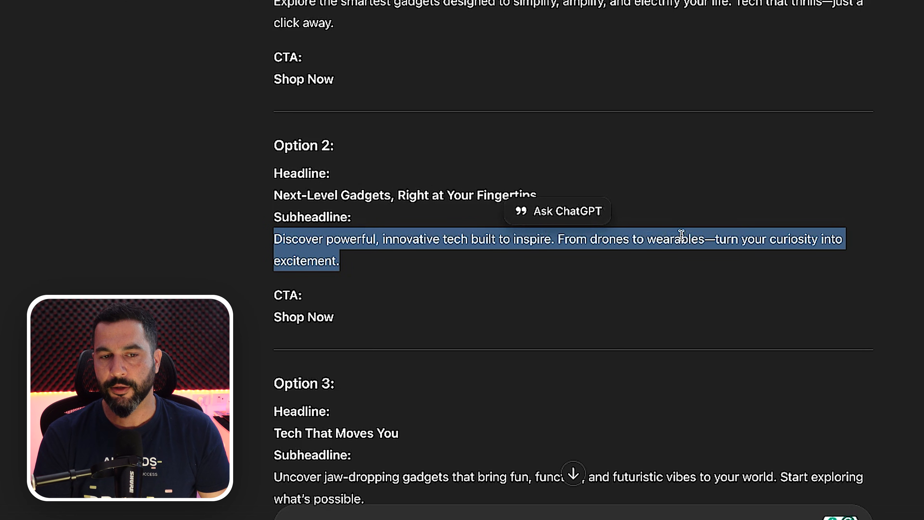
{"action": "left_click", "coordinate": [548, 262]}
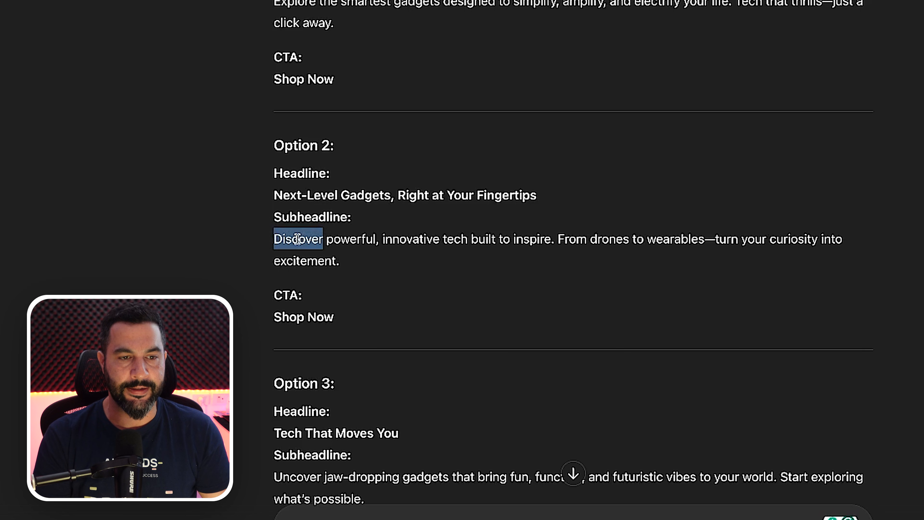
{"action": "left_click", "coordinate": [555, 239], "text": "shift"}
{"action": "key", "text": "ctrl+c"}
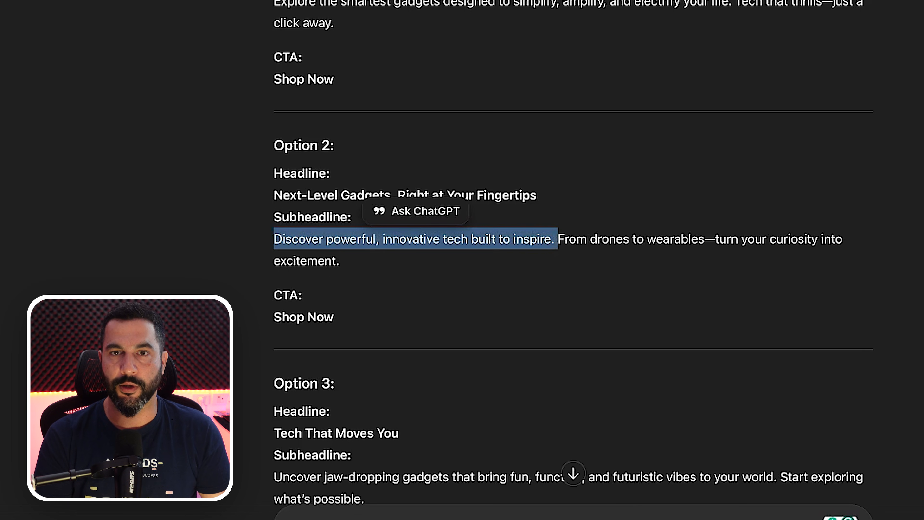
{"action": "key", "text": "ctrl+Tab"}
{"action": "left_click", "coordinate": [719, 235]}
{"action": "key", "text": "ctrl+a"}
{"action": "key", "text": "ctrl+v"}
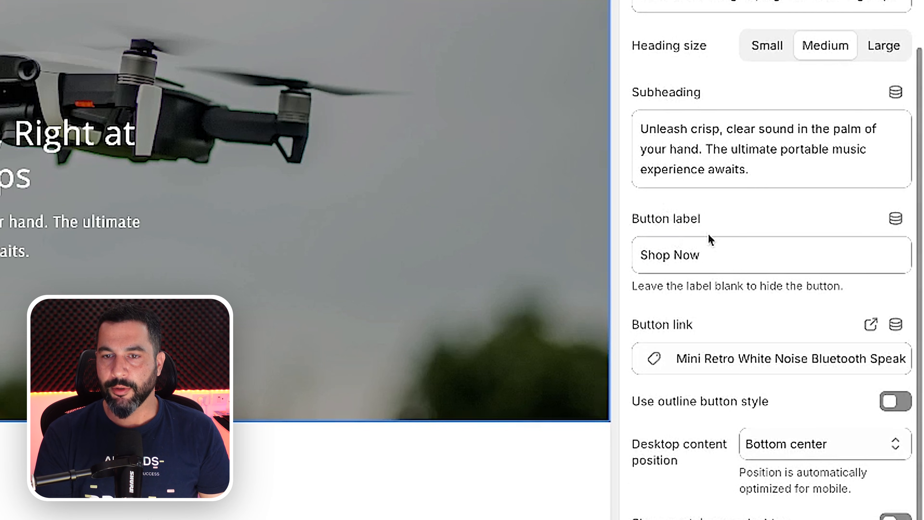
{"action": "left_click_drag", "start_coordinate": [710, 251], "coordinate": [637, 251]}
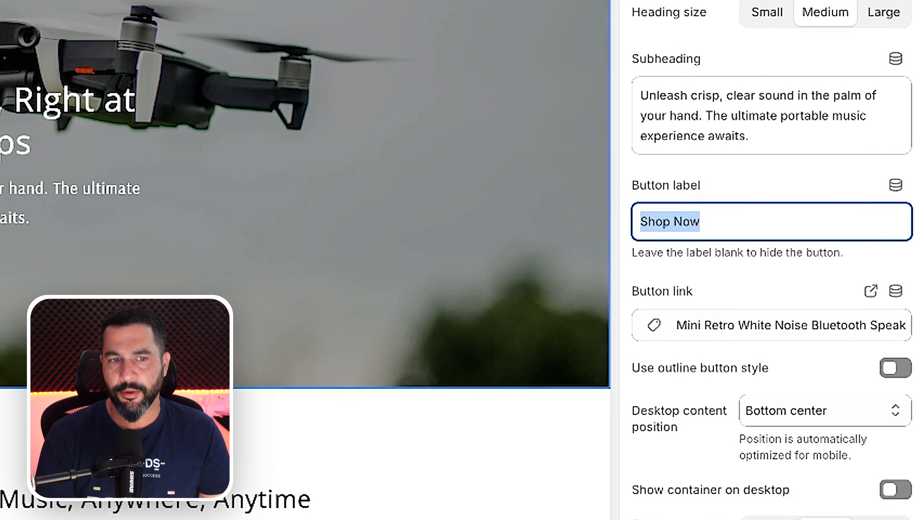
{"action": "left_click", "coordinate": [750, 183]}
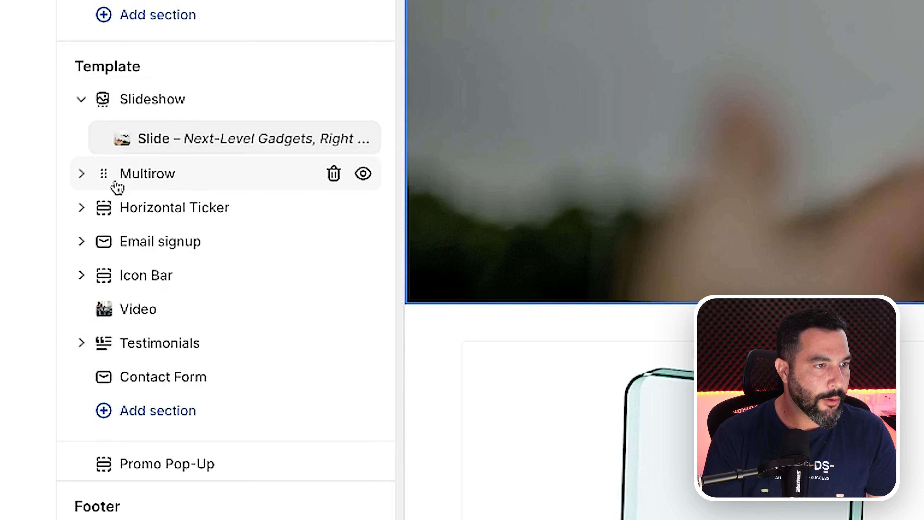
Step: Open the Multirow section and examine its product rows and the sections below in the home page preview
{"action": "left_click", "coordinate": [163, 187]}
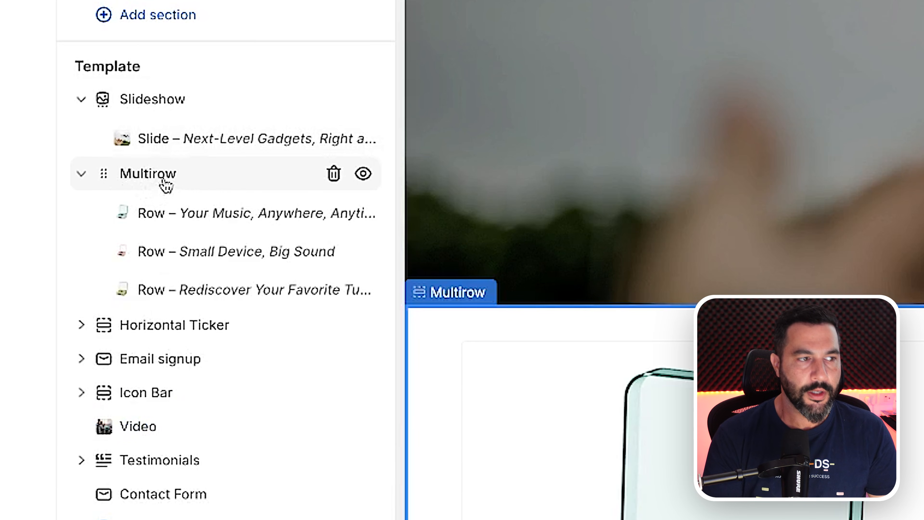
{"action": "scroll", "coordinate": [608, 199], "scroll_direction": "down", "scroll_amount": 5}
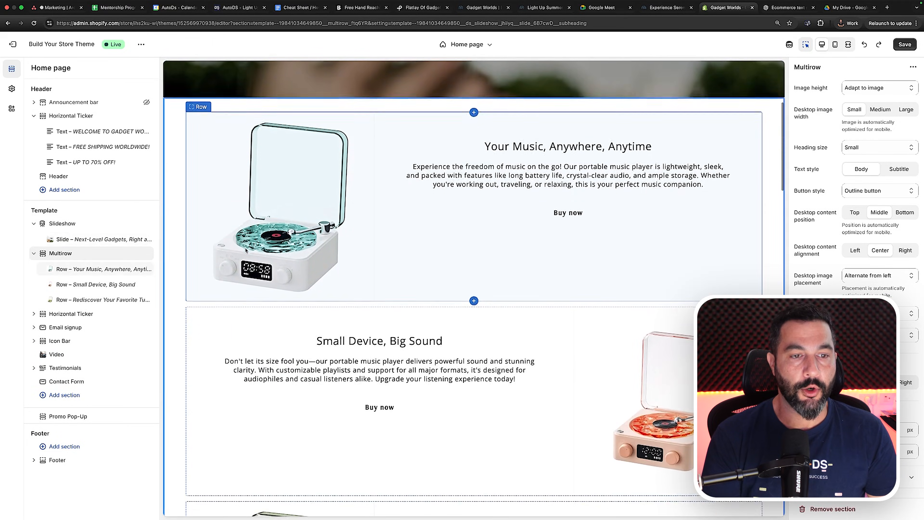
{"action": "scroll", "coordinate": [246, 250], "scroll_direction": "down", "scroll_amount": 6}
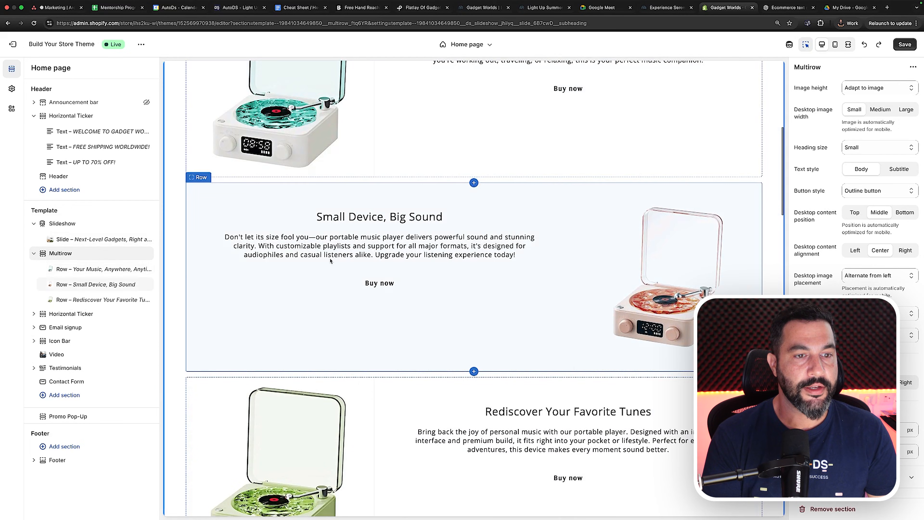
{"action": "scroll", "coordinate": [340, 296], "scroll_direction": "up", "scroll_amount": 4}
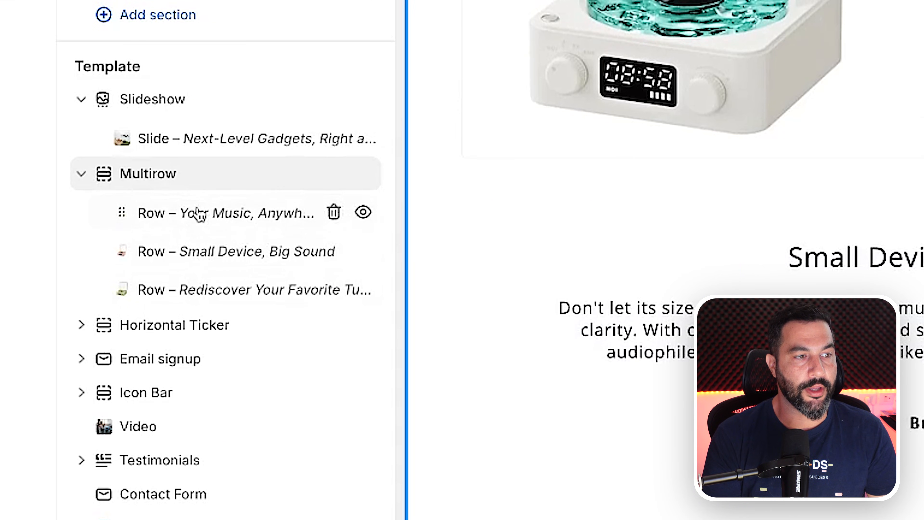
{"action": "scroll", "coordinate": [879, 37], "scroll_direction": "up", "scroll_amount": 3}
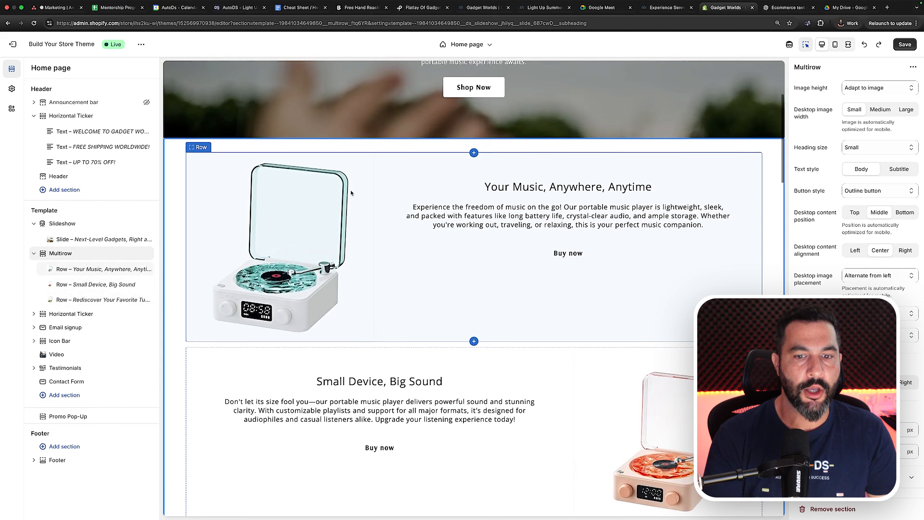
{"action": "scroll", "coordinate": [351, 193], "scroll_direction": "down", "scroll_amount": 15}
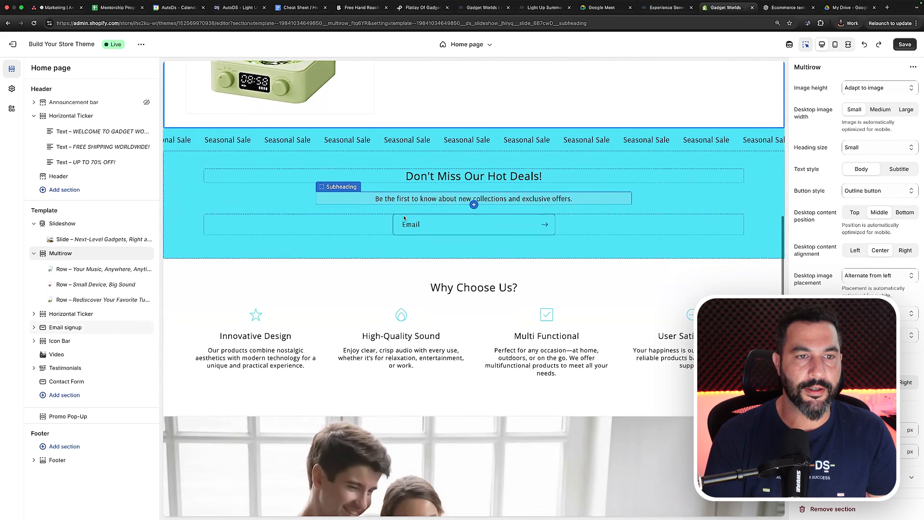
{"action": "scroll", "coordinate": [404, 218], "scroll_direction": "up", "scroll_amount": 6}
{"action": "scroll", "coordinate": [404, 218], "scroll_direction": "up", "scroll_amount": 12}
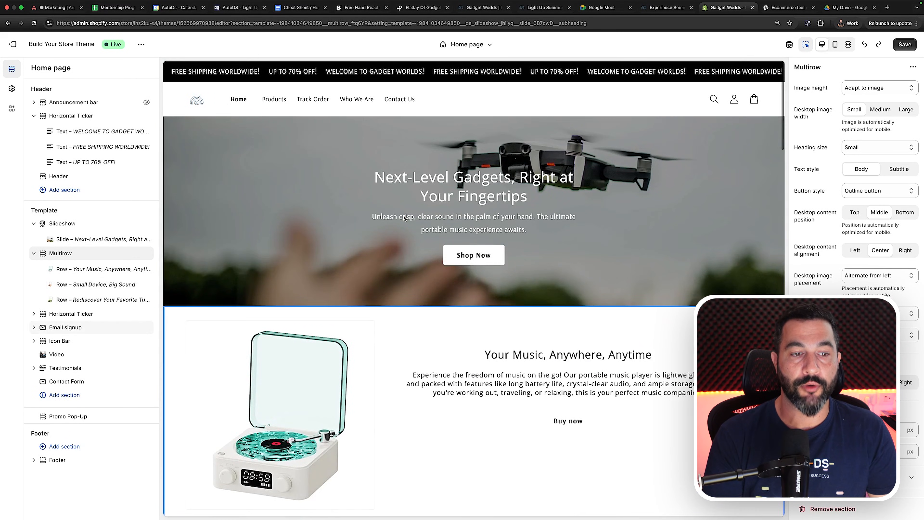
{"action": "scroll", "coordinate": [404, 217], "scroll_direction": "down", "scroll_amount": 4}
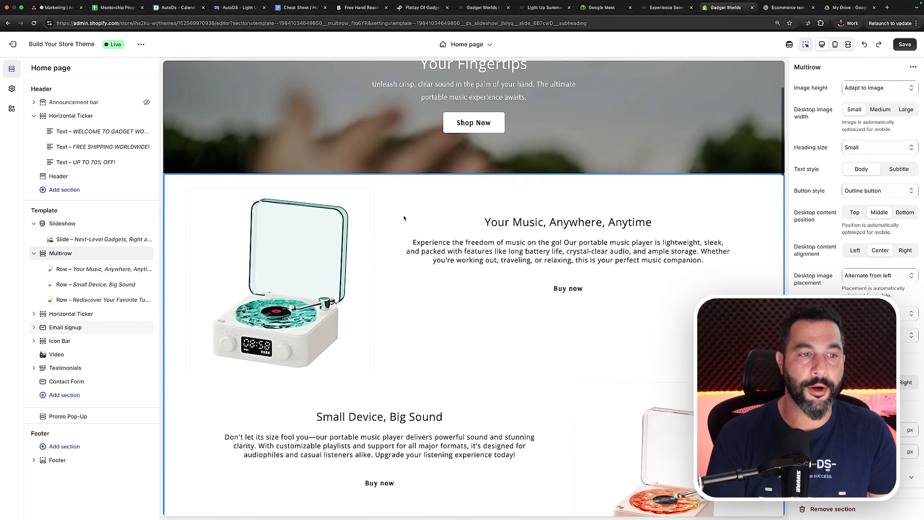
{"action": "scroll", "coordinate": [404, 218], "scroll_direction": "down", "scroll_amount": 18}
{"action": "scroll", "coordinate": [404, 218], "scroll_direction": "down", "scroll_amount": 2}
{"action": "scroll", "coordinate": [404, 218], "scroll_direction": "up", "scroll_amount": 20}
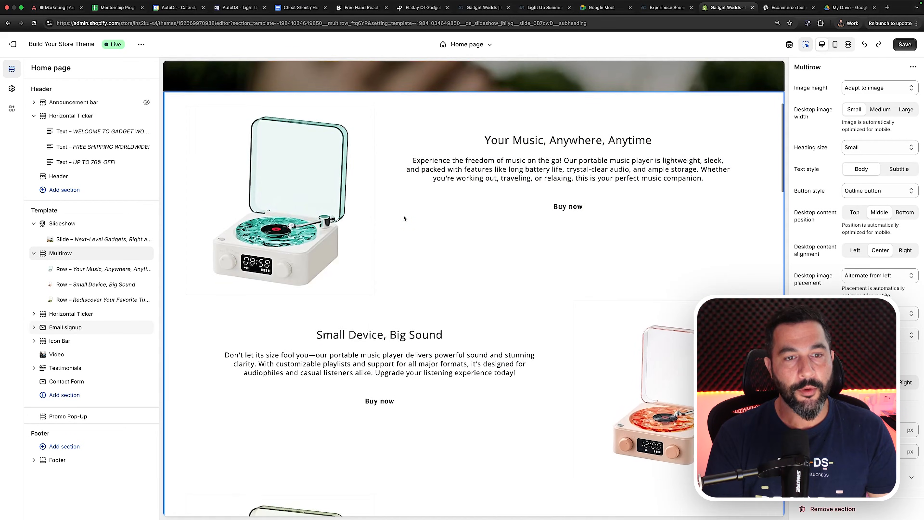
{"action": "scroll", "coordinate": [346, 209], "scroll_direction": "up", "scroll_amount": 1}
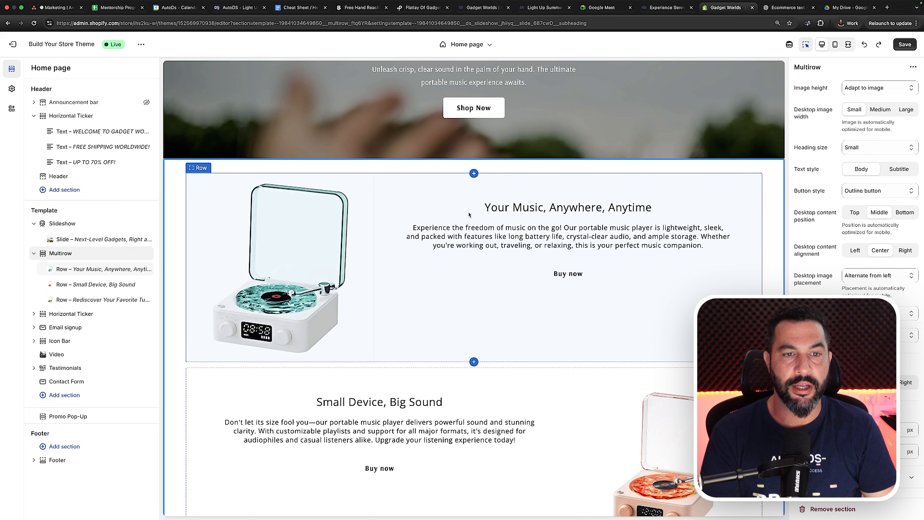
Step: Change the image of the "Your Music, Anywhere, Anytime" row to the red and black light-emitting electric water gun picture from the file library
{"action": "left_click", "coordinate": [468, 215]}
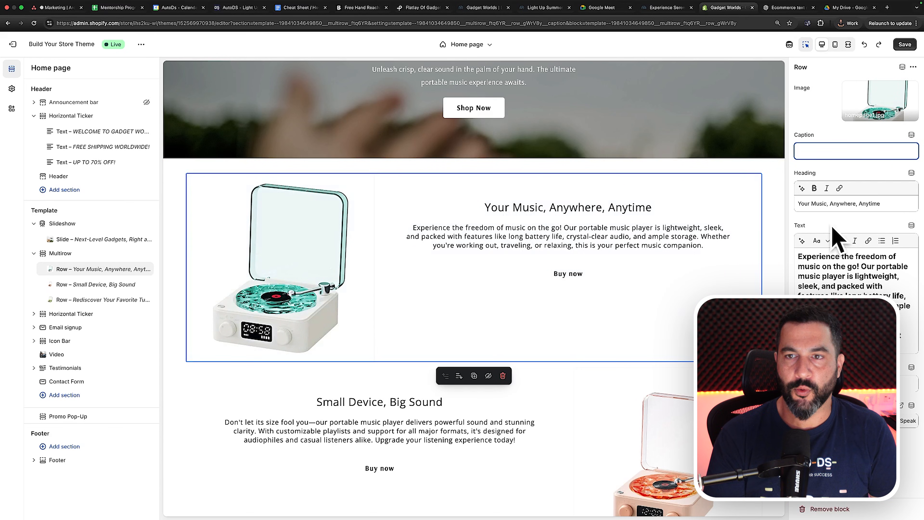
{"action": "left_click", "coordinate": [877, 109]}
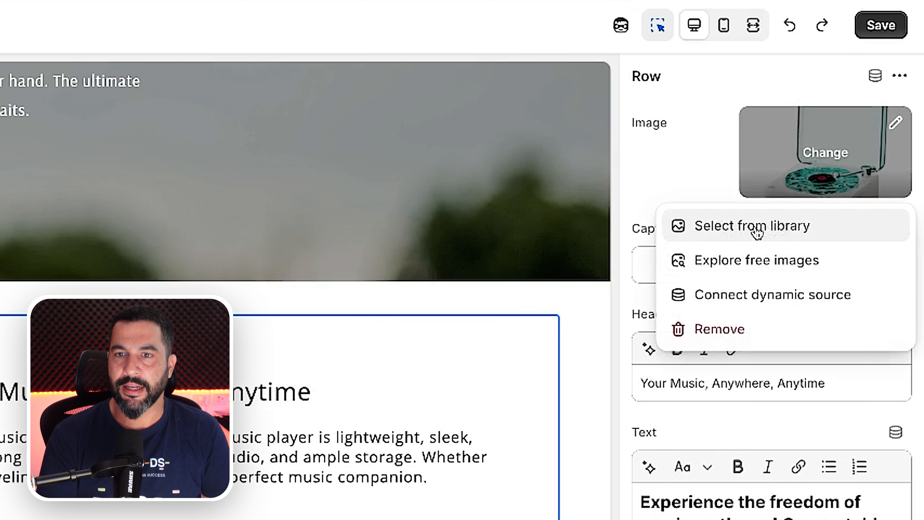
{"action": "left_click", "coordinate": [755, 227]}
{"action": "scroll", "coordinate": [562, 218], "scroll_direction": "down", "scroll_amount": 7}
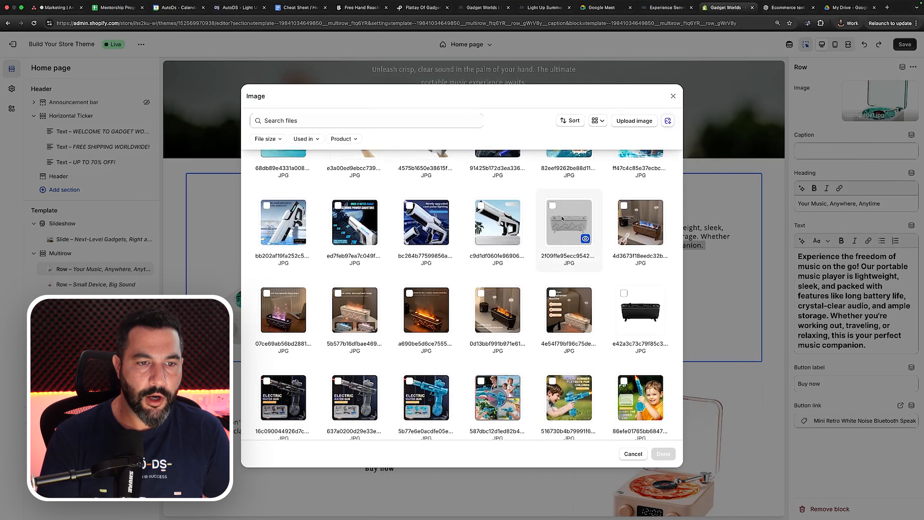
{"action": "scroll", "coordinate": [563, 219], "scroll_direction": "down", "scroll_amount": 5}
{"action": "scroll", "coordinate": [509, 217], "scroll_direction": "up", "scroll_amount": 1}
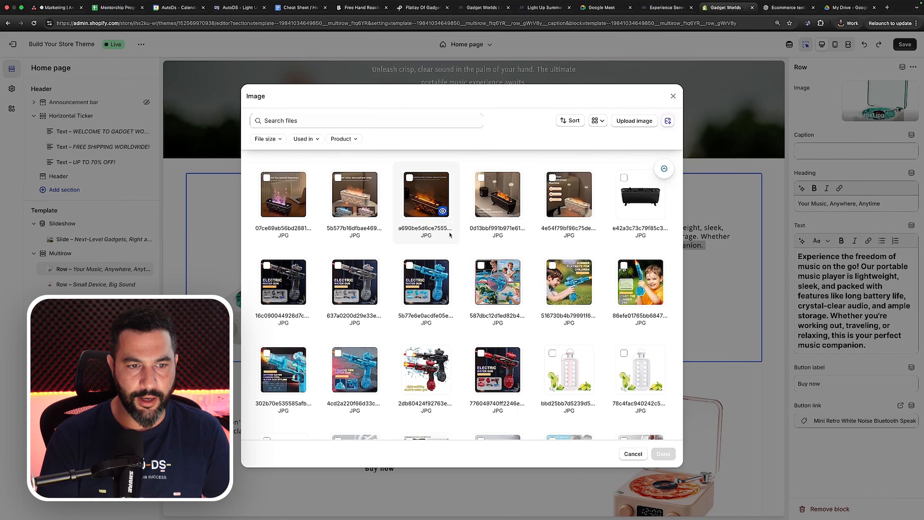
{"action": "scroll", "coordinate": [450, 235], "scroll_direction": "down", "scroll_amount": 3}
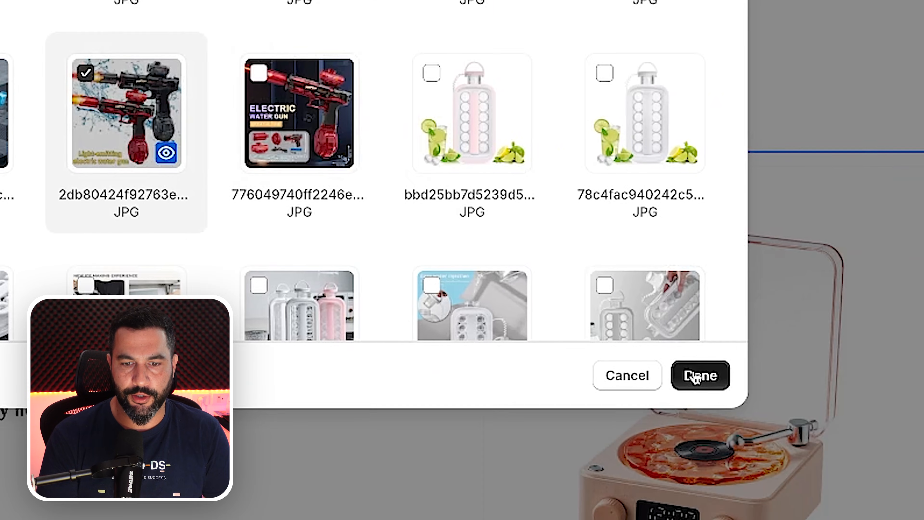
{"action": "left_click", "coordinate": [697, 374]}
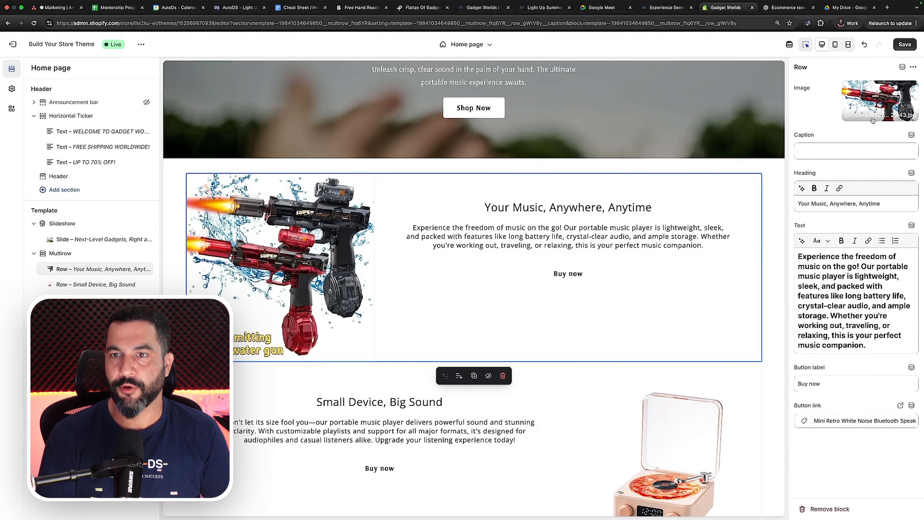
Step: Review the heading and body text of the "Your Music, Anywhere, Anytime" row in the preview and its settings
{"action": "scroll", "coordinate": [578, 202], "scroll_direction": "up", "scroll_amount": 4}
{"action": "scroll", "coordinate": [578, 202], "scroll_direction": "down", "scroll_amount": 5}
{"action": "scroll", "coordinate": [578, 202], "scroll_direction": "up", "scroll_amount": 3}
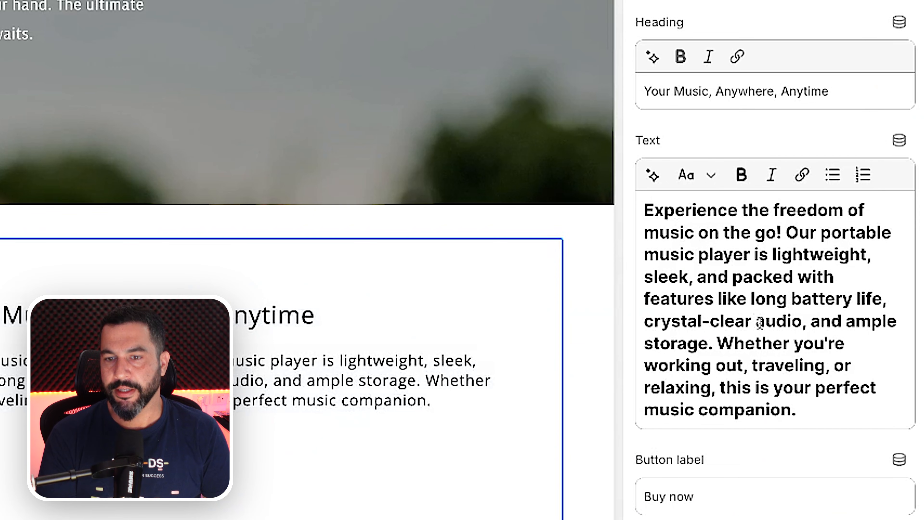
{"action": "left_click", "coordinate": [759, 323]}
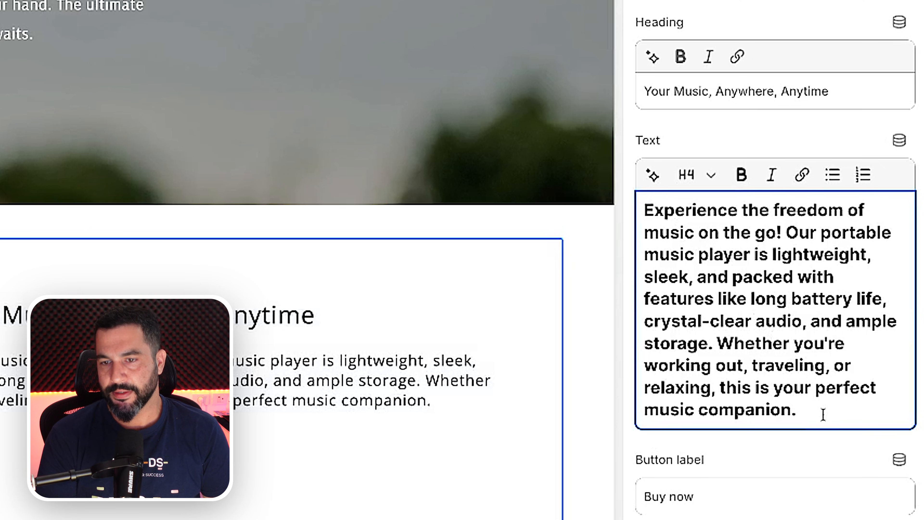
{"action": "left_click_drag", "start_coordinate": [823, 414], "coordinate": [628, 212]}
{"action": "left_click_drag", "start_coordinate": [826, 91], "coordinate": [658, 89]}
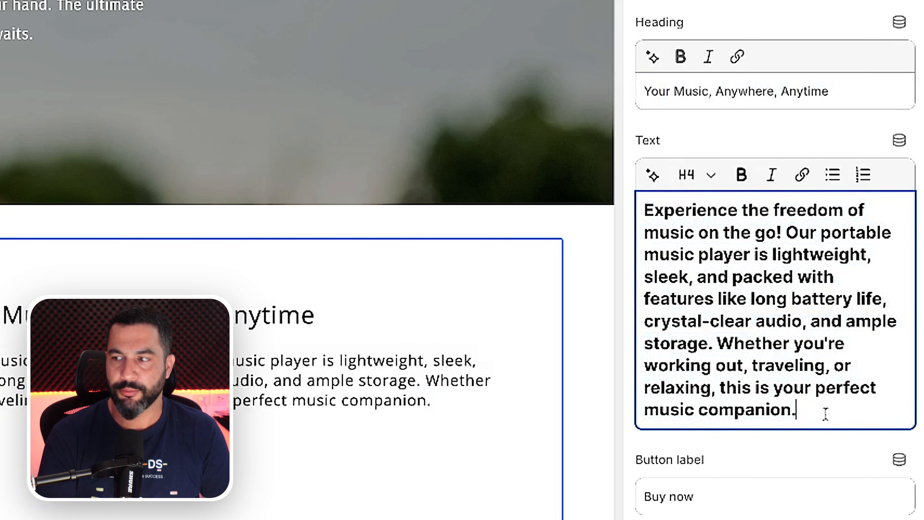
{"action": "left_click_drag", "start_coordinate": [825, 413], "coordinate": [644, 207]}
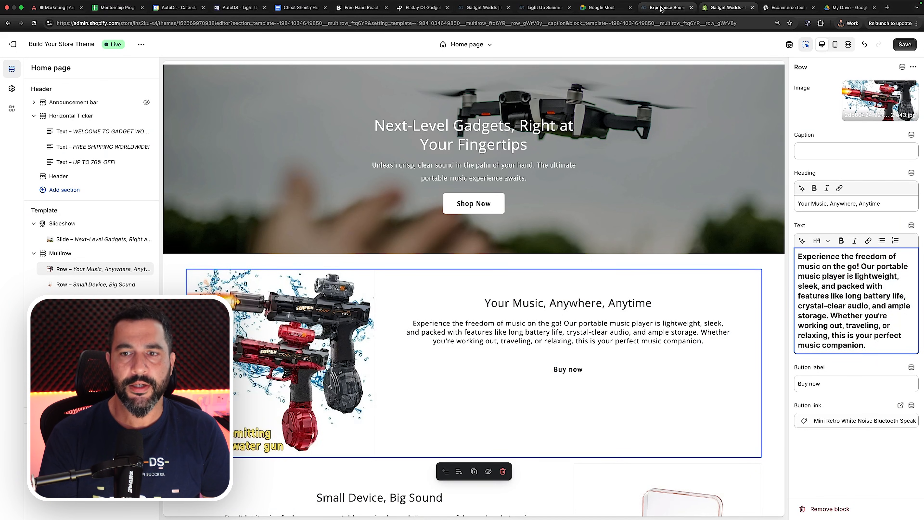
Step: Use the product page title "Light Up Summer Fun with the LED Emitting Electric Water Gun - Automatic Sensor Water Pistol for Kids!" as the row's heading
{"action": "left_click", "coordinate": [661, 7]}
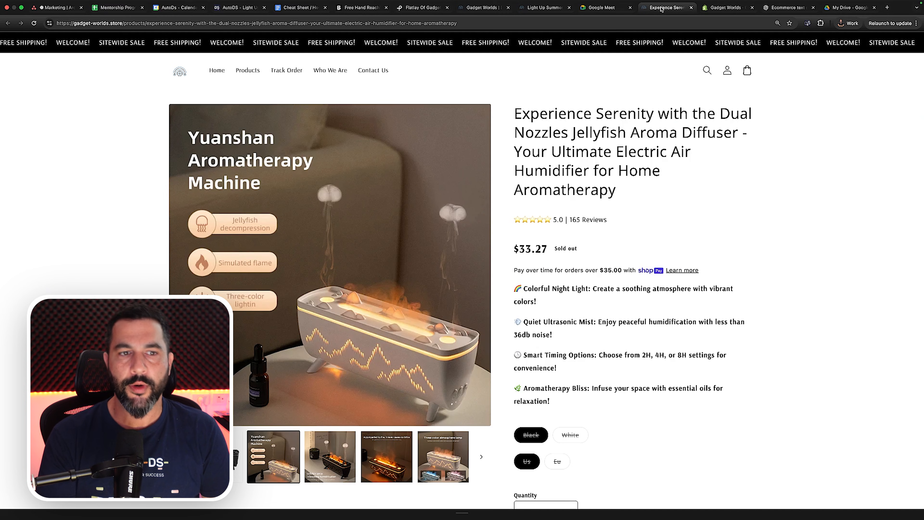
{"action": "left_click", "coordinate": [559, 8]}
{"action": "left_click_drag", "start_coordinate": [559, 8], "coordinate": [706, 8]}
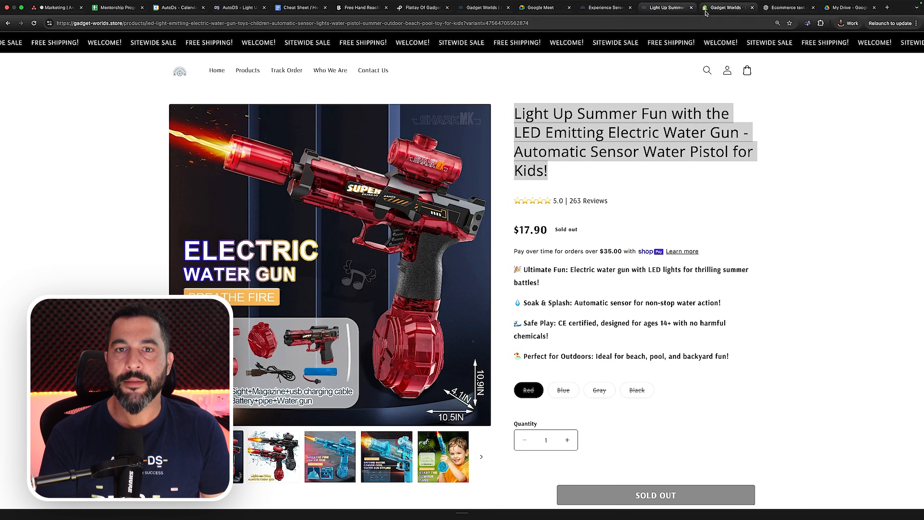
{"action": "left_click", "coordinate": [706, 11]}
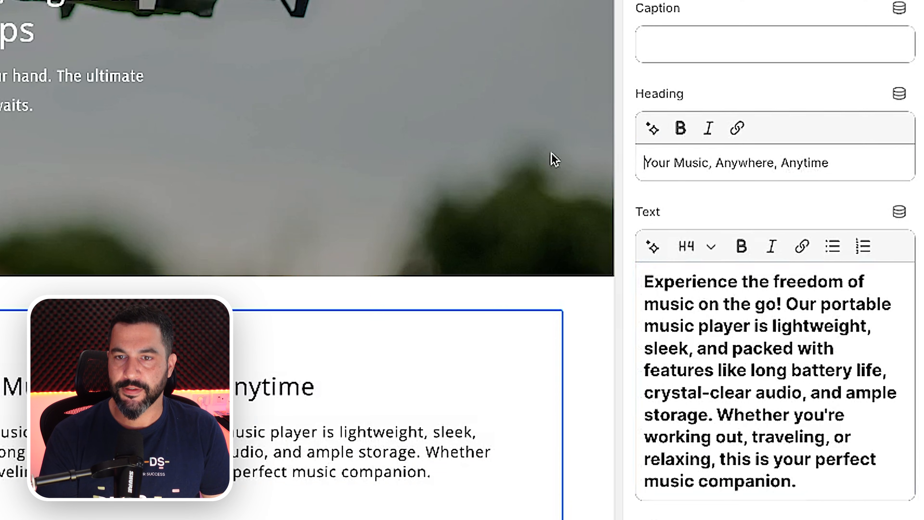
{"action": "left_click", "coordinate": [827, 203]}
{"action": "key", "text": "ctrl+a"}
{"action": "type", "text": "Light Up Summer Fun with the LED Emitting Electric Water Gun - Automatic Sensor Water Pistol for Kids!"}
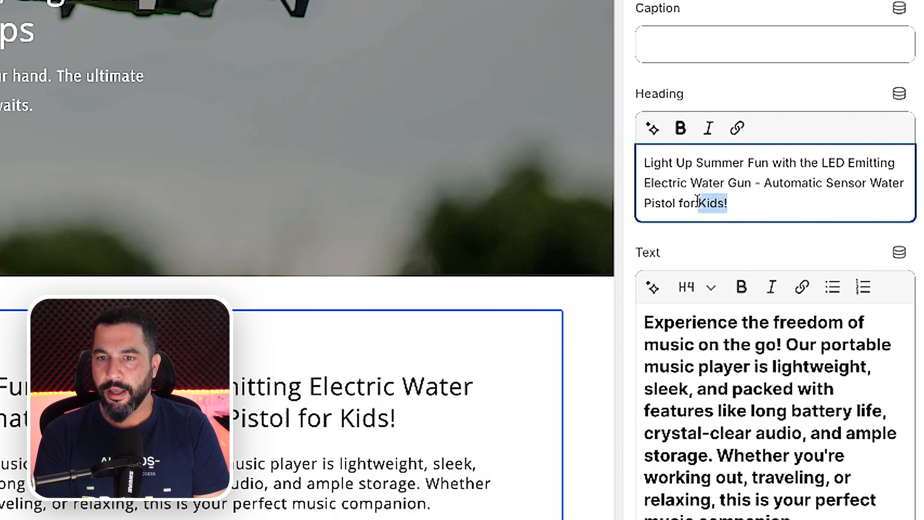
Step: Shorten the row's heading to "Light Up Summer Fun with the LED Electric Water Gun - Automatic Water Pistol!"
{"action": "key", "text": "BackSpace"}
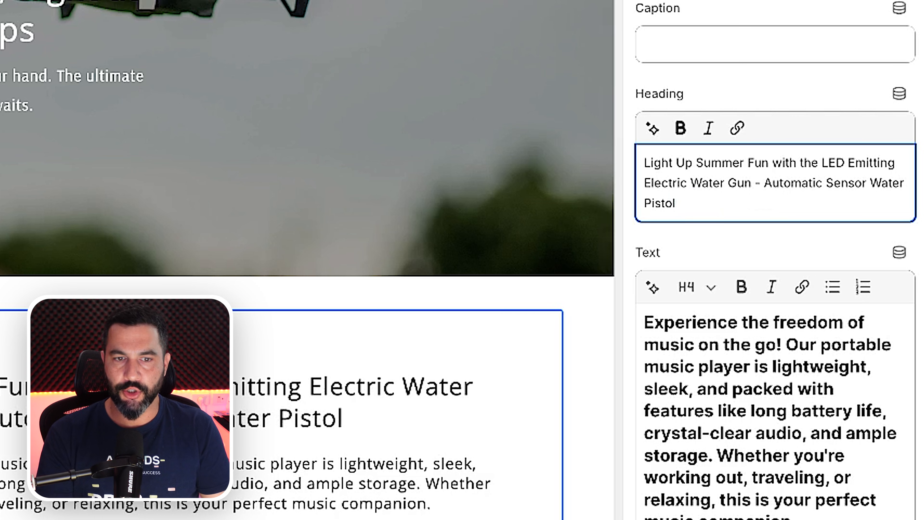
{"action": "type", "text": "!"}
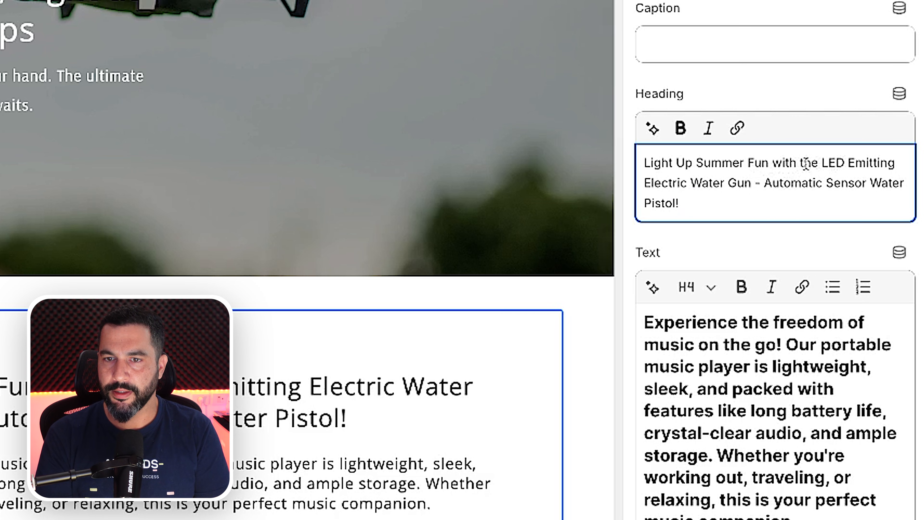
{"action": "double_click", "coordinate": [871, 162]}
{"action": "key", "text": "BackSpace"}
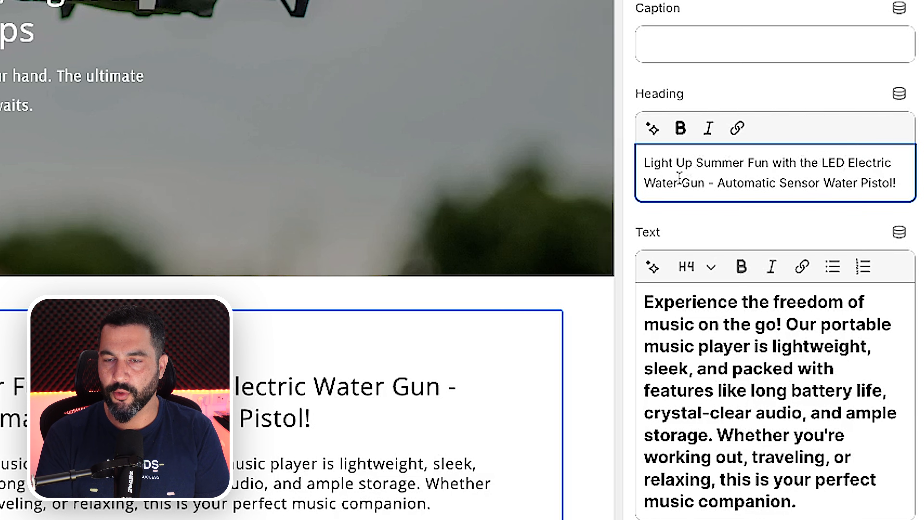
{"action": "key", "text": "BackSpace"}
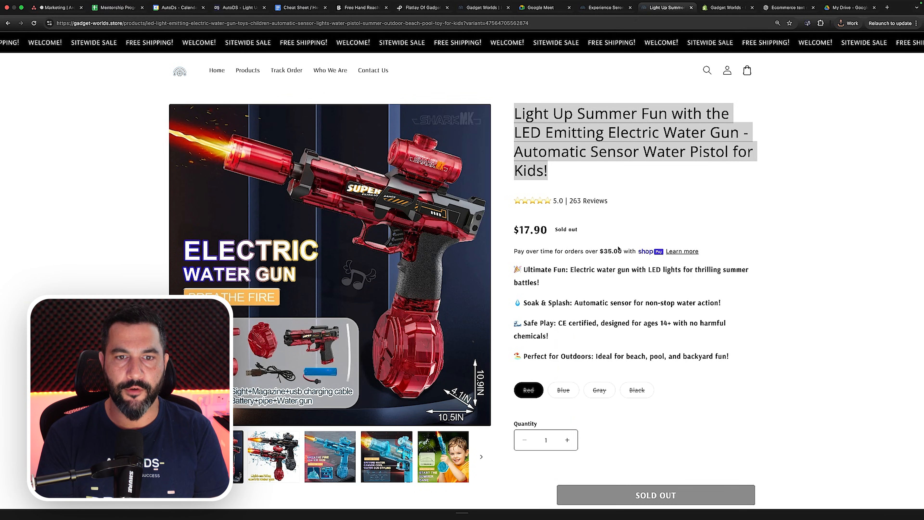
Step: Copy the "Water Warfare Awaits!" title and paragraph from the water gun product page and replace the row's body text with them
{"action": "scroll", "coordinate": [741, 340], "scroll_direction": "down", "scroll_amount": 1}
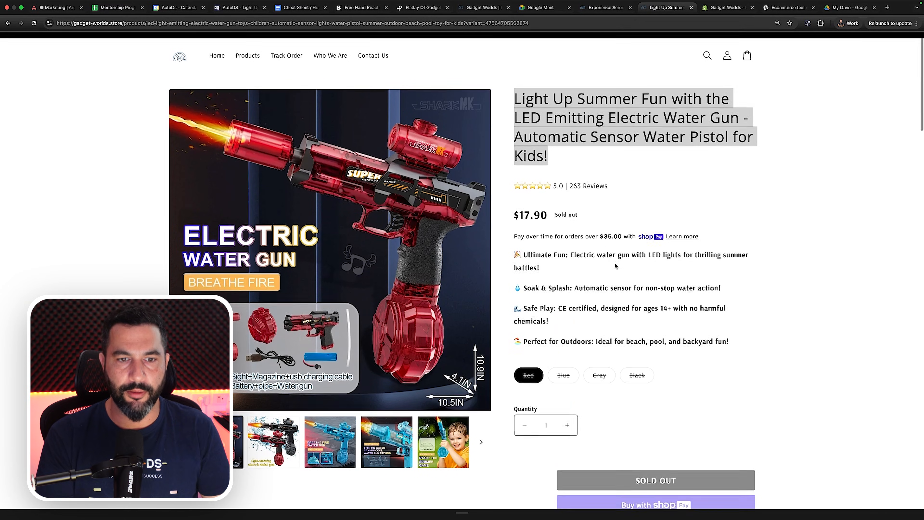
{"action": "scroll", "coordinate": [741, 341], "scroll_direction": "down", "scroll_amount": 15}
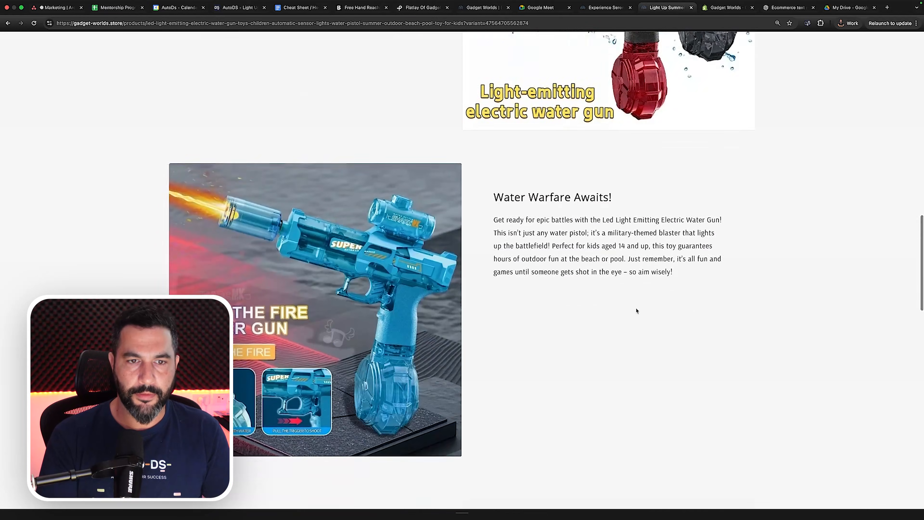
{"action": "scroll", "coordinate": [636, 310], "scroll_direction": "down", "scroll_amount": 2}
{"action": "scroll", "coordinate": [637, 310], "scroll_direction": "up", "scroll_amount": 4}
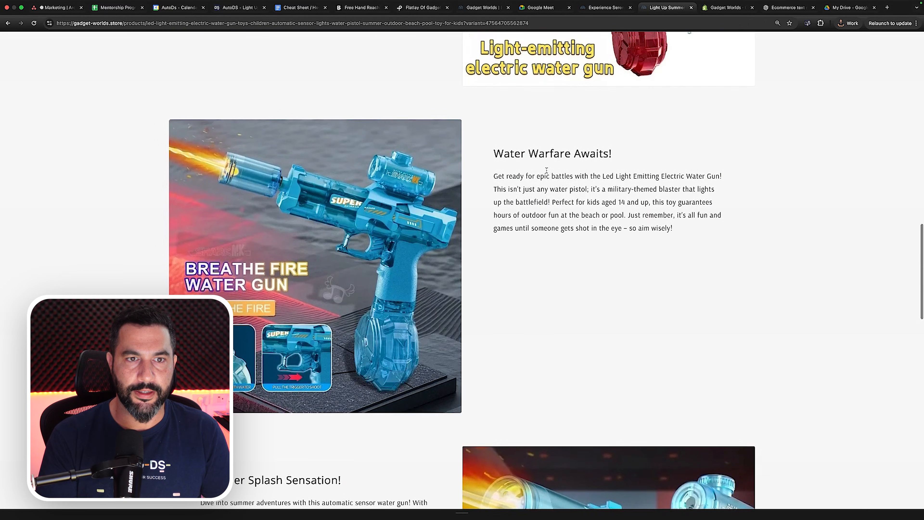
{"action": "left_click_drag", "start_coordinate": [673, 228], "coordinate": [515, 153]}
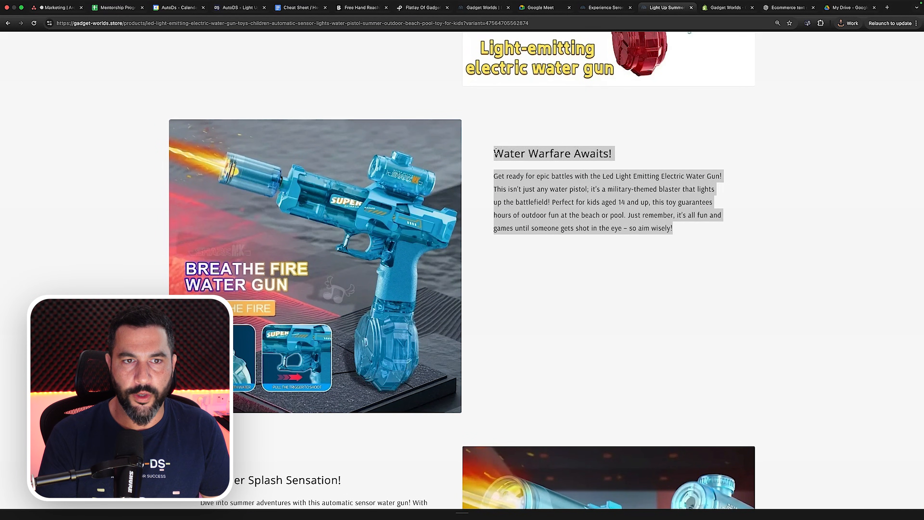
{"action": "left_click", "coordinate": [597, 10]}
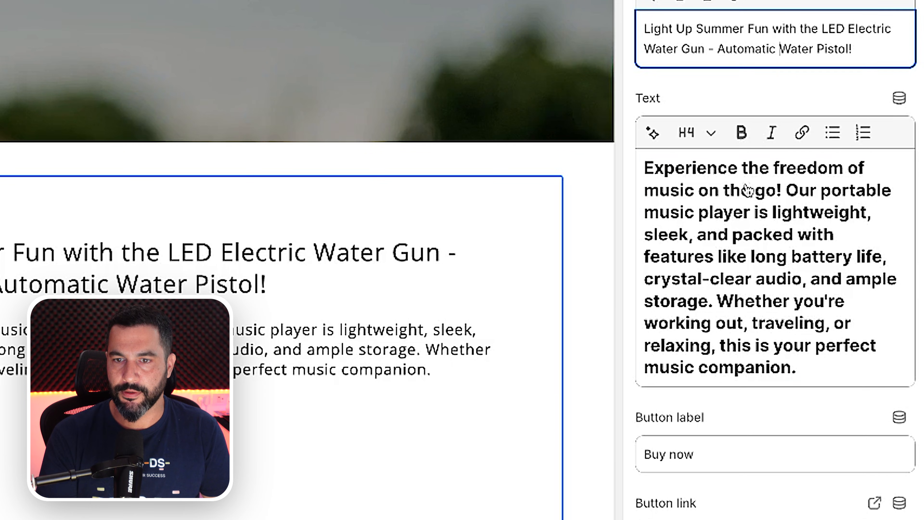
{"action": "left_click", "coordinate": [746, 190]}
{"action": "key", "text": "ctrl+a"}
{"action": "type", "text": "Water Warfare Awaits! Get ready for epic battles with the Led Light Emitting Electric Water Gun! This isn’t just any water pistol; it’s a military-themed blaster that lights up the battlefield! Perfect for kids aged 14 and up, this toy guarantees hours of outdoor fun at the beach or pool. Just remember, it's all fun and games until someone gets shot in the eye – so aim wisely!"}
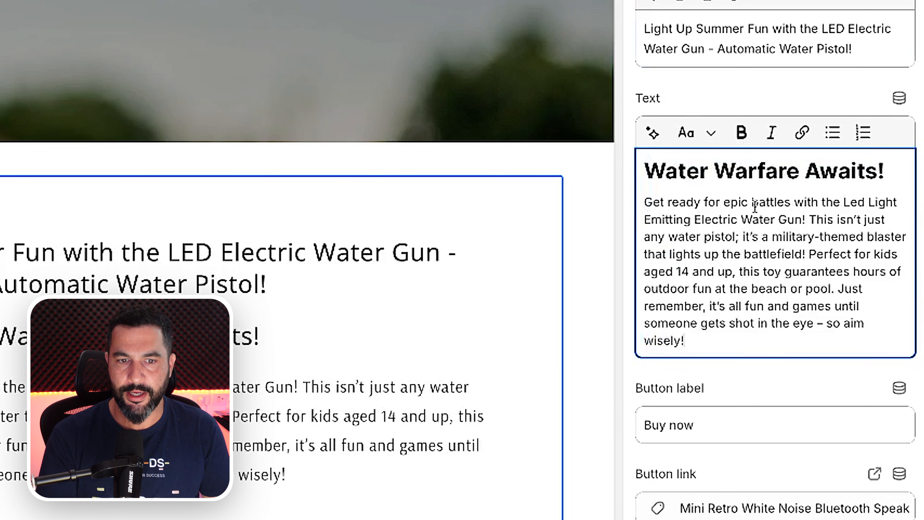
Step: Replace the formatted "Water Warfare Awaits!" text in the row with the same text pasted without its formatting
{"action": "left_click_drag", "start_coordinate": [894, 173], "coordinate": [641, 171]}
{"action": "left_click", "coordinate": [765, 170]}
{"action": "left_click_drag", "start_coordinate": [893, 178], "coordinate": [608, 182]}
{"action": "left_click", "coordinate": [718, 217]}
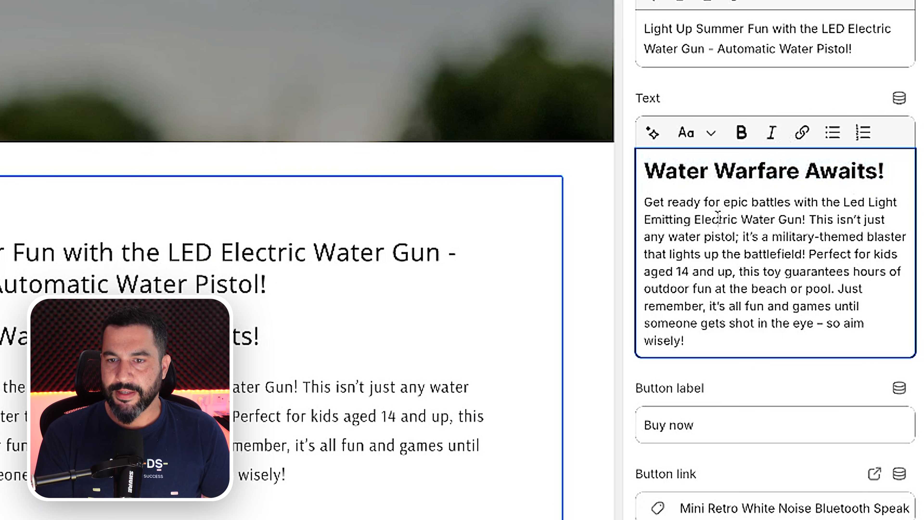
{"action": "key", "text": "ctrl+a"}
{"action": "key", "text": "super+c"}
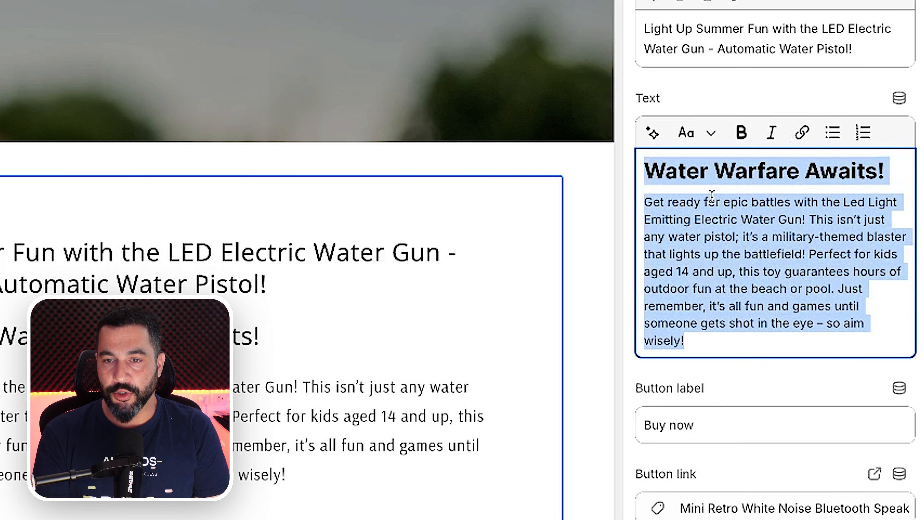
{"action": "key", "text": "BackSpace"}
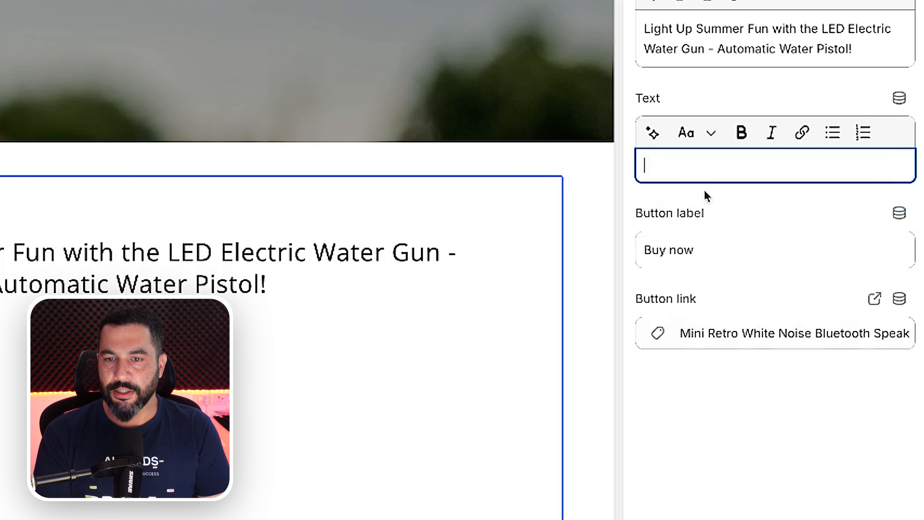
{"action": "right_click", "coordinate": [687, 166]}
{"action": "left_click", "coordinate": [742, 309]}
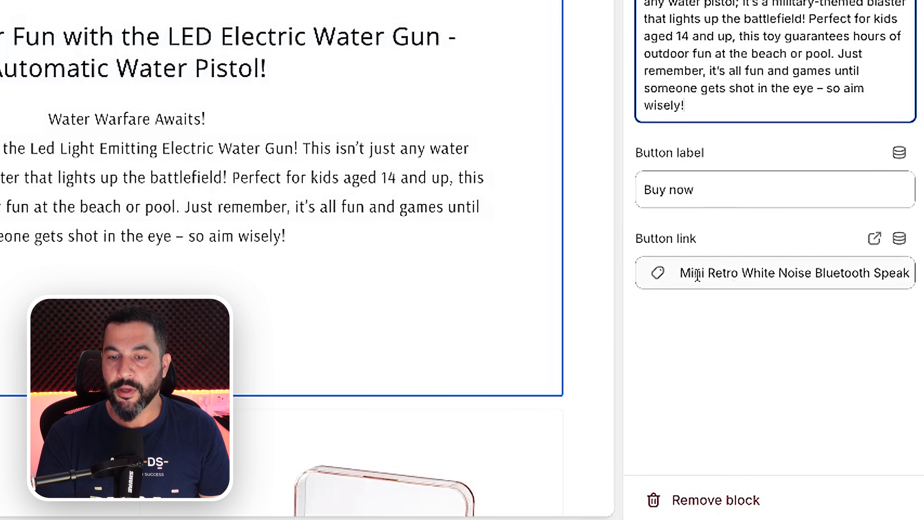
Step: Link the row's button to the "Light Up Summer Fun" product and label it "Check it out in action!"
{"action": "left_click", "coordinate": [756, 272]}
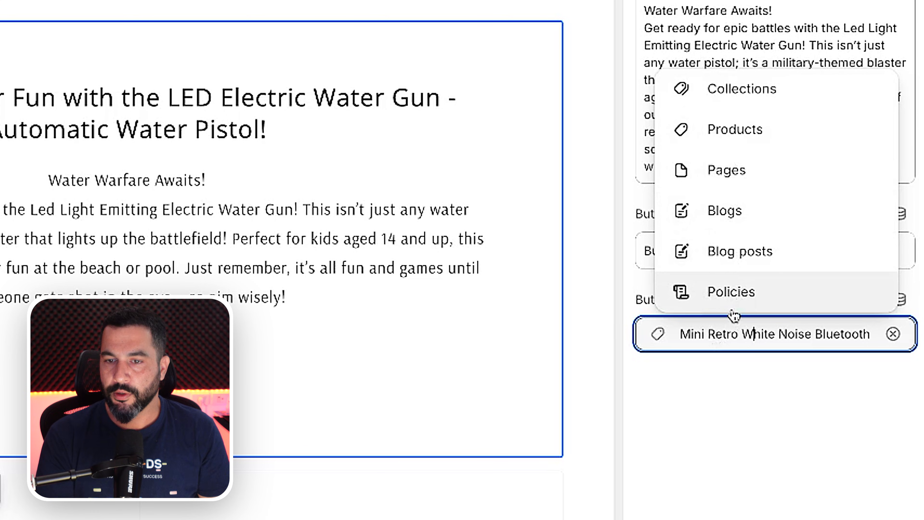
{"action": "left_click", "coordinate": [734, 137]}
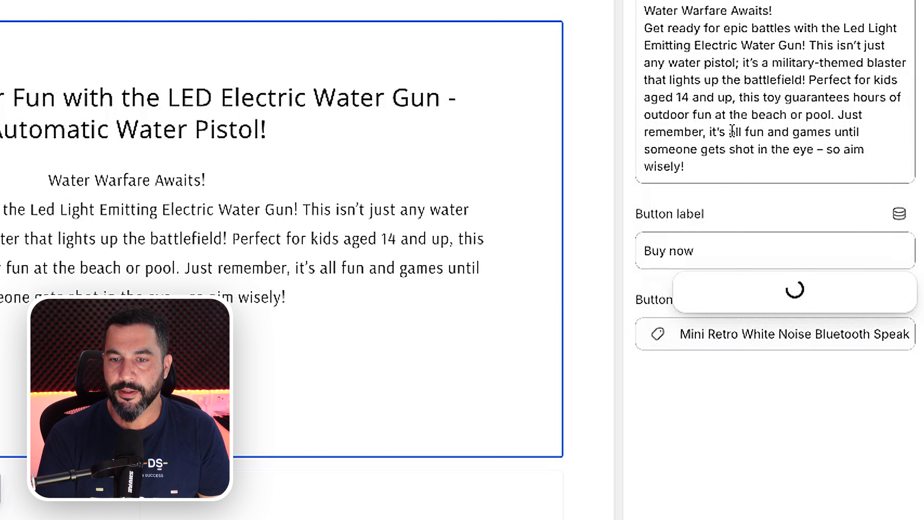
{"action": "scroll", "coordinate": [764, 178], "scroll_direction": "down", "scroll_amount": 2}
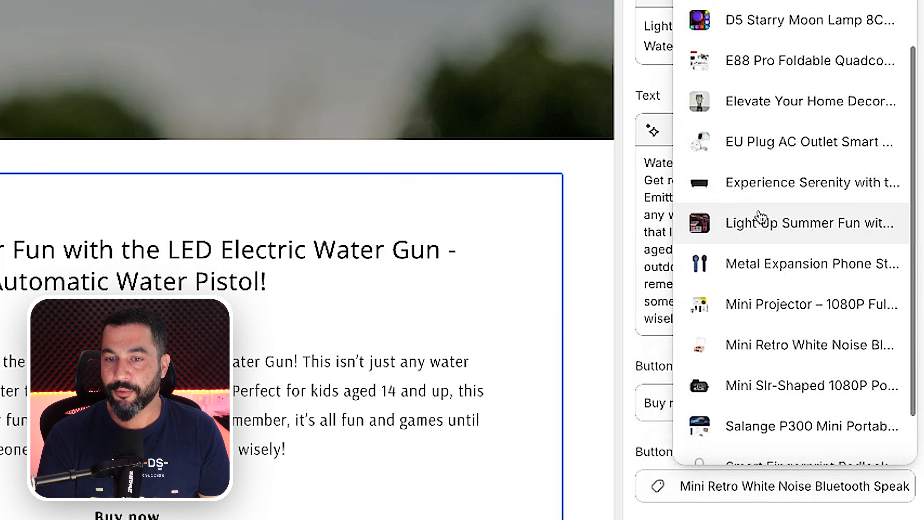
{"action": "left_click", "coordinate": [771, 228]}
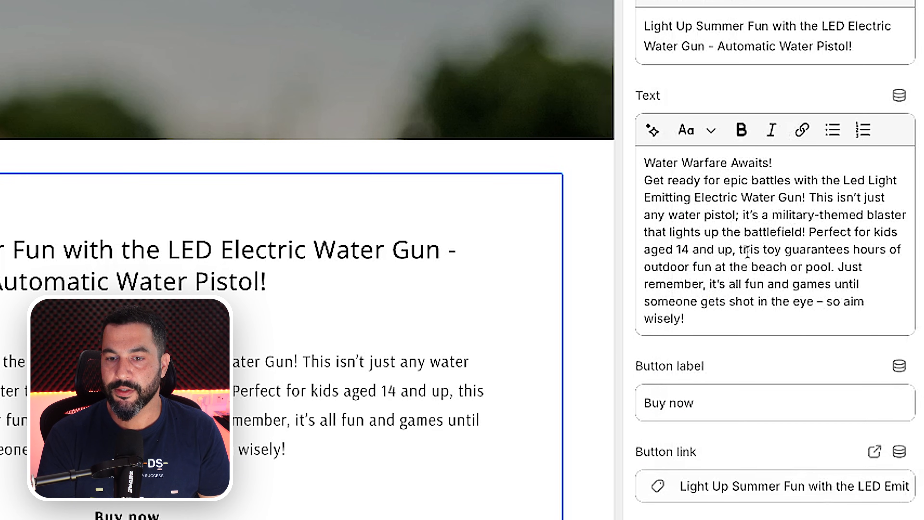
{"action": "scroll", "coordinate": [746, 251], "scroll_direction": "down", "scroll_amount": 5}
{"action": "scroll", "coordinate": [561, 205], "scroll_direction": "down", "scroll_amount": 3}
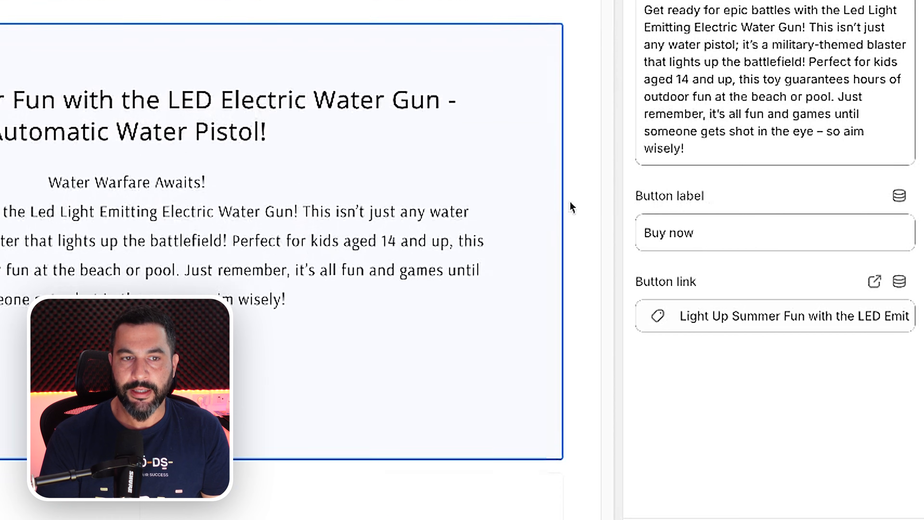
{"action": "left_click_drag", "start_coordinate": [716, 233], "coordinate": [622, 235]}
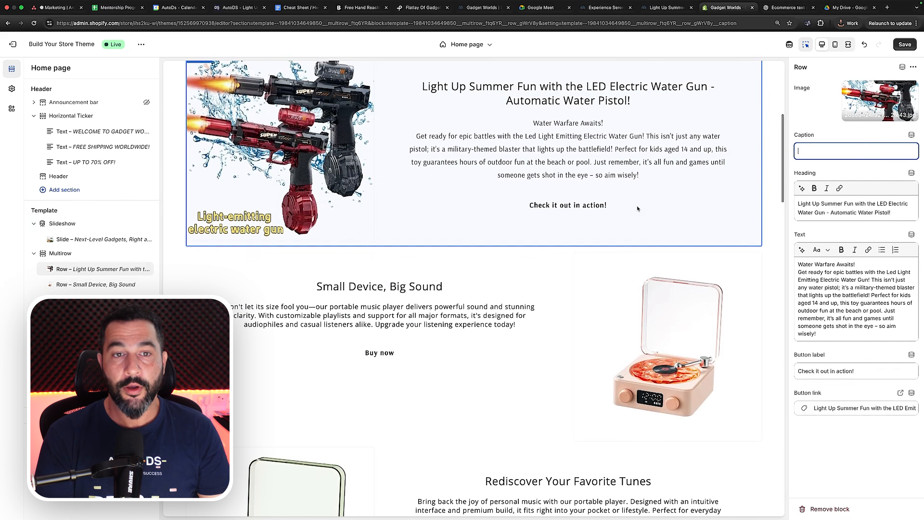
Step: Change the image of the "Small Device, Big Sound" row to the "Three-color atmosphere lamp" diffuser picture from the file library
{"action": "scroll", "coordinate": [634, 207], "scroll_direction": "up", "scroll_amount": 7}
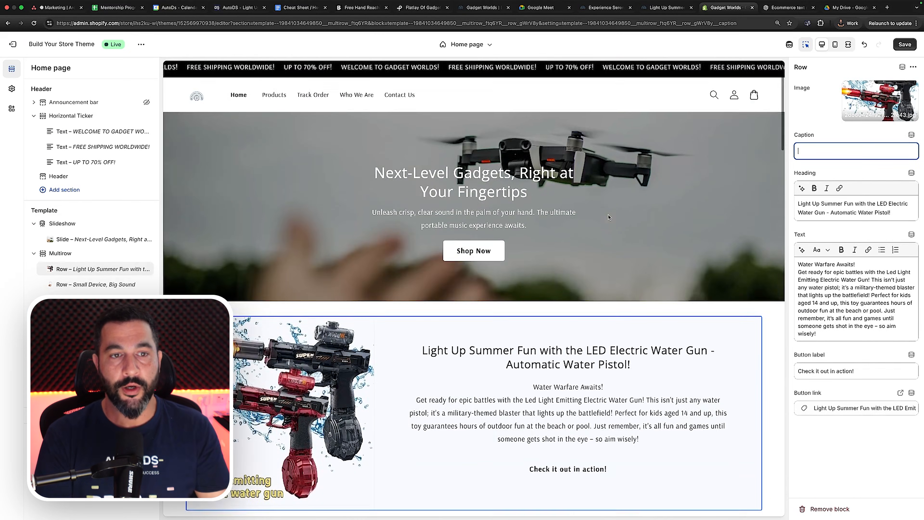
{"action": "scroll", "coordinate": [609, 218], "scroll_direction": "down", "scroll_amount": 6}
{"action": "scroll", "coordinate": [610, 218], "scroll_direction": "down", "scroll_amount": 3}
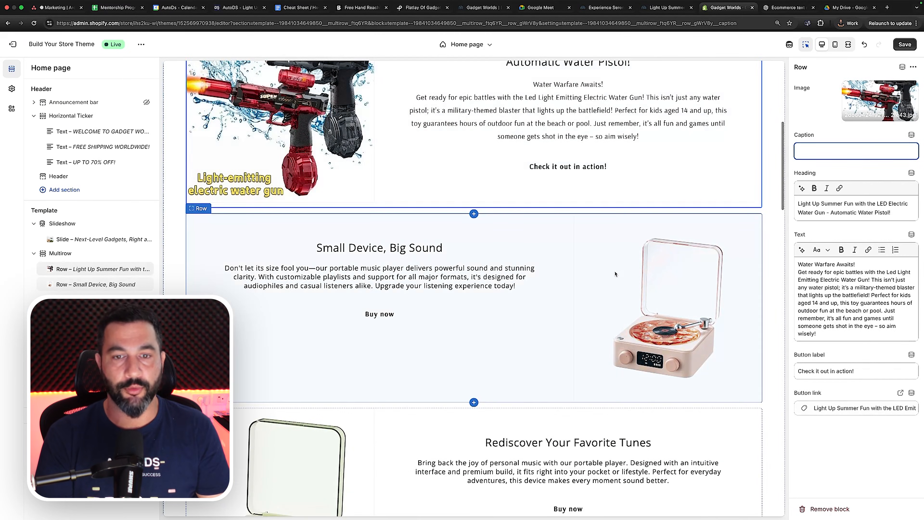
{"action": "left_click", "coordinate": [600, 292]}
{"action": "left_click", "coordinate": [876, 101]}
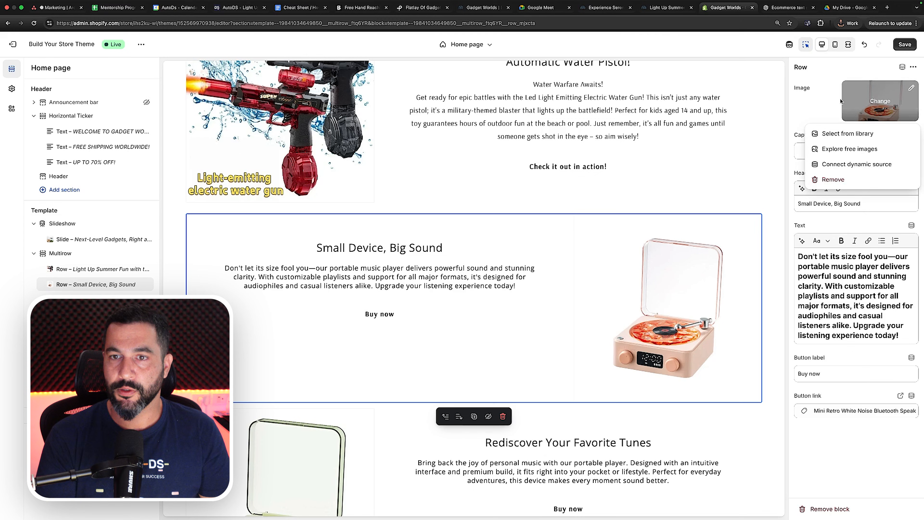
{"action": "left_click", "coordinate": [845, 135]}
{"action": "scroll", "coordinate": [581, 221], "scroll_direction": "down", "scroll_amount": 15}
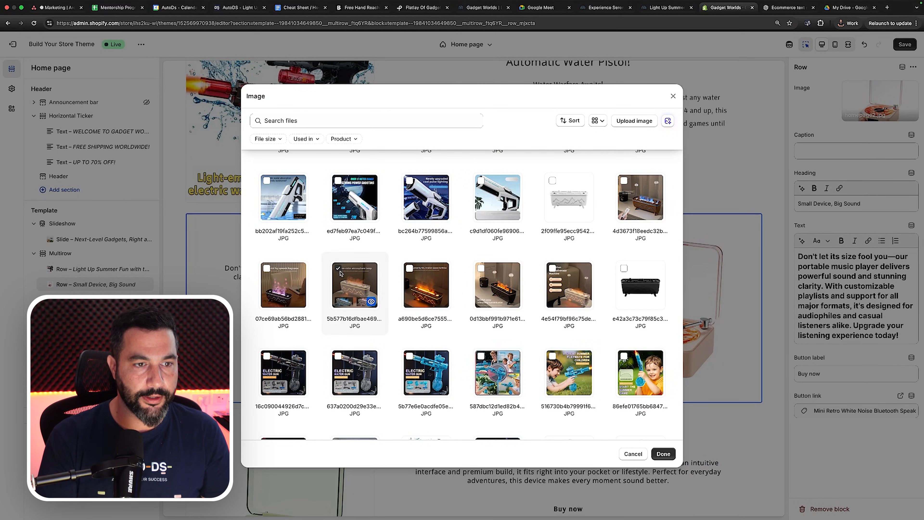
{"action": "left_click", "coordinate": [664, 457]}
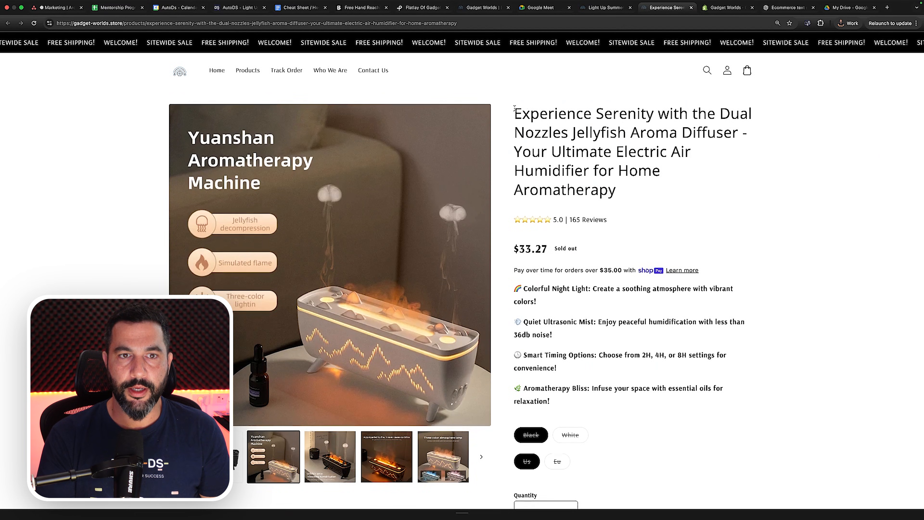
Step: Set the row's heading to a shortened version of the "Experience Serenity with the Dual Nozzles Jellyfish Aroma Diffuser" product page title
{"action": "left_click_drag", "start_coordinate": [514, 111], "coordinate": [654, 196]}
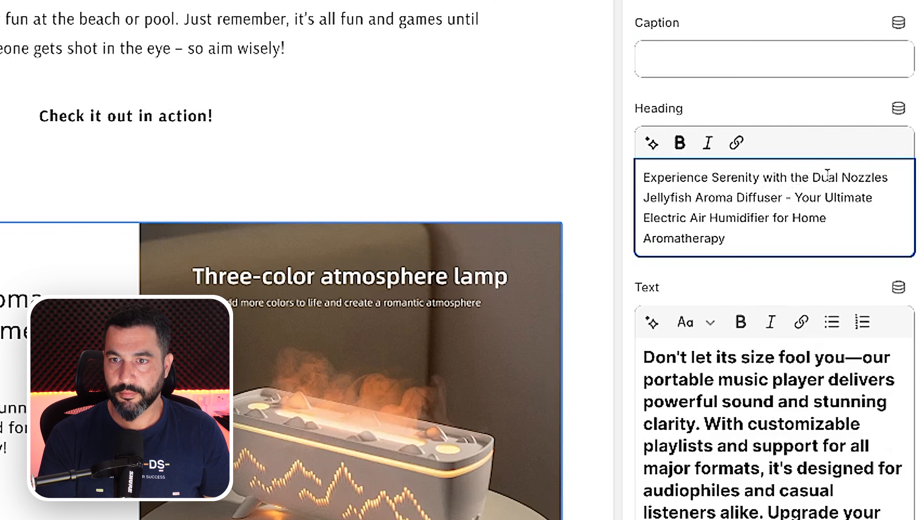
{"action": "key", "text": "BackSpace"}
{"action": "key", "text": "BackSpace"}
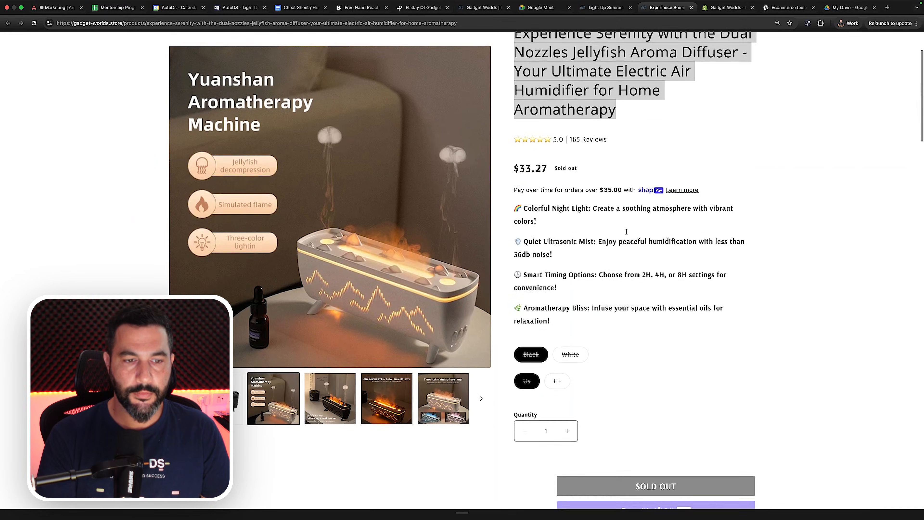
Step: Replace the Jellyfish Aroma Diffuser row's text with the product page's "Breathe Deep, Laugh Hard!" paragraph, pasted without its formatting
{"action": "scroll", "coordinate": [628, 231], "scroll_direction": "down", "scroll_amount": 15}
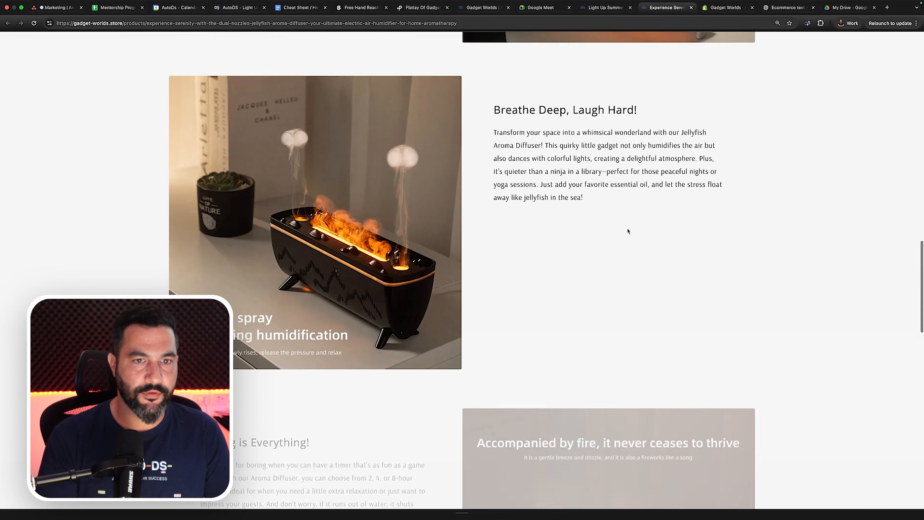
{"action": "scroll", "coordinate": [628, 231], "scroll_direction": "up", "scroll_amount": 2}
{"action": "left_click_drag", "start_coordinate": [627, 229], "coordinate": [505, 178]}
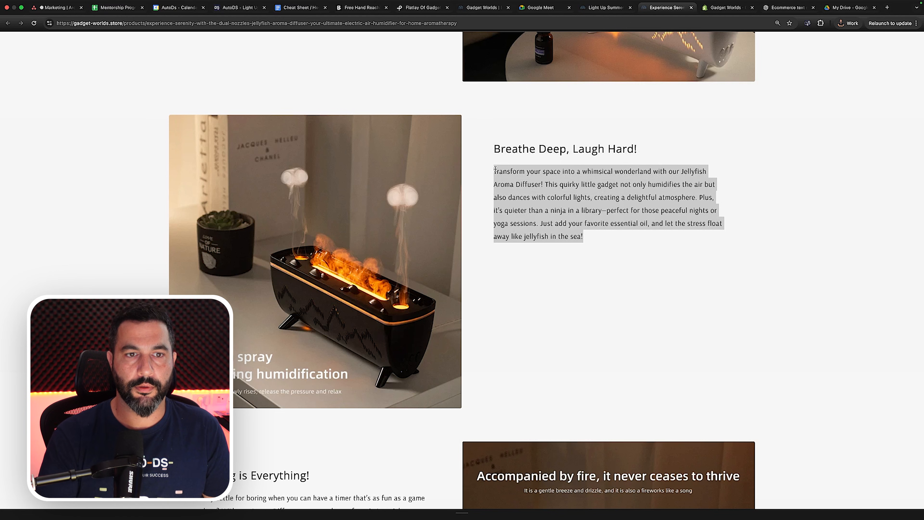
{"action": "right_click", "coordinate": [501, 171]}
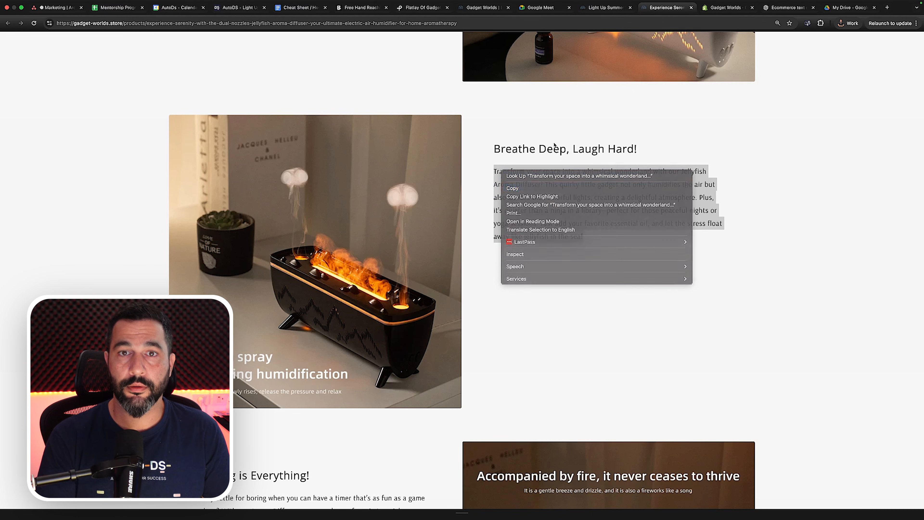
{"action": "left_click", "coordinate": [516, 184]}
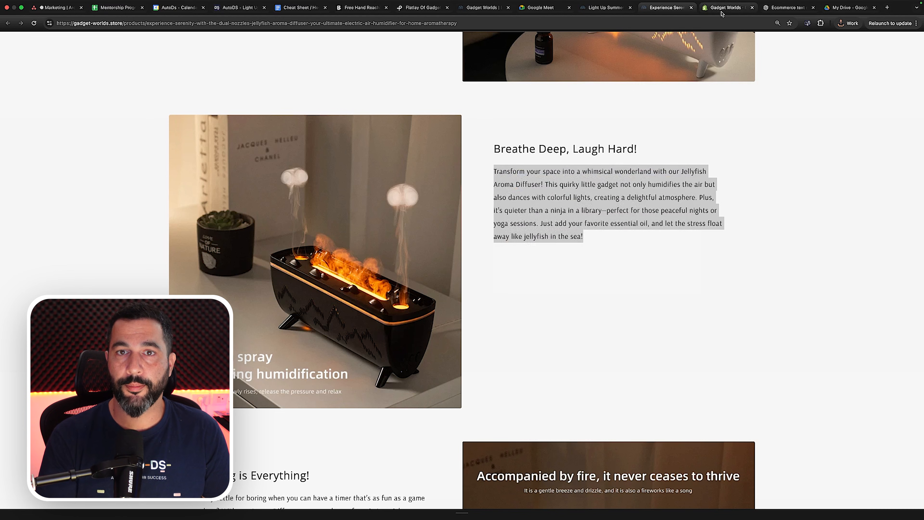
{"action": "left_click", "coordinate": [726, 8]}
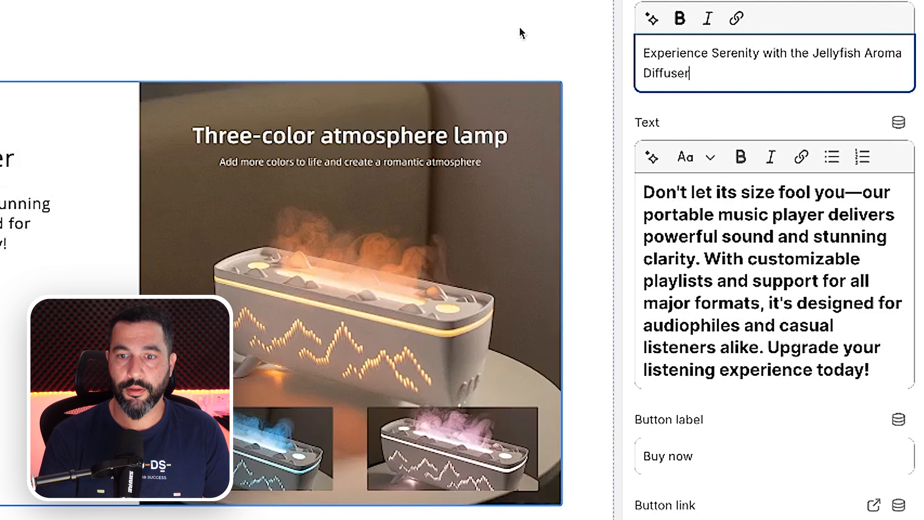
{"action": "triple_click", "coordinate": [706, 212]}
{"action": "right_click", "coordinate": [704, 211]}
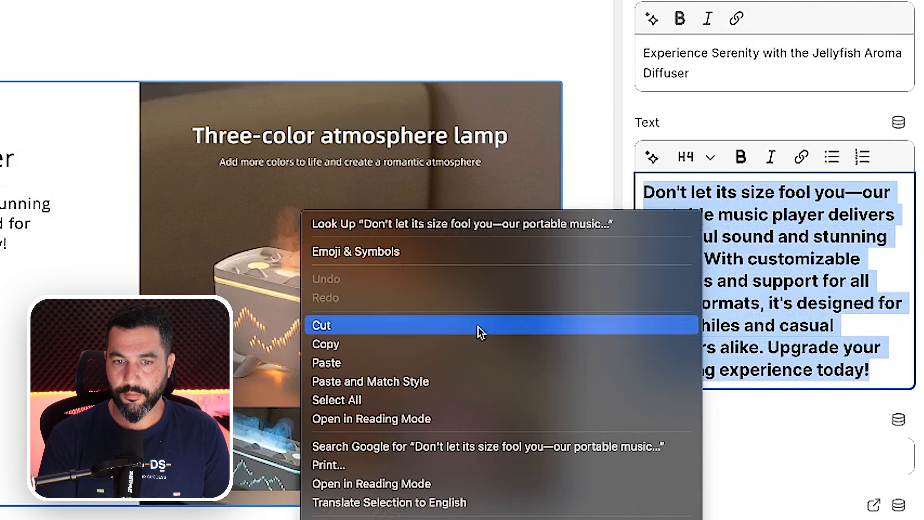
{"action": "left_click", "coordinate": [433, 381]}
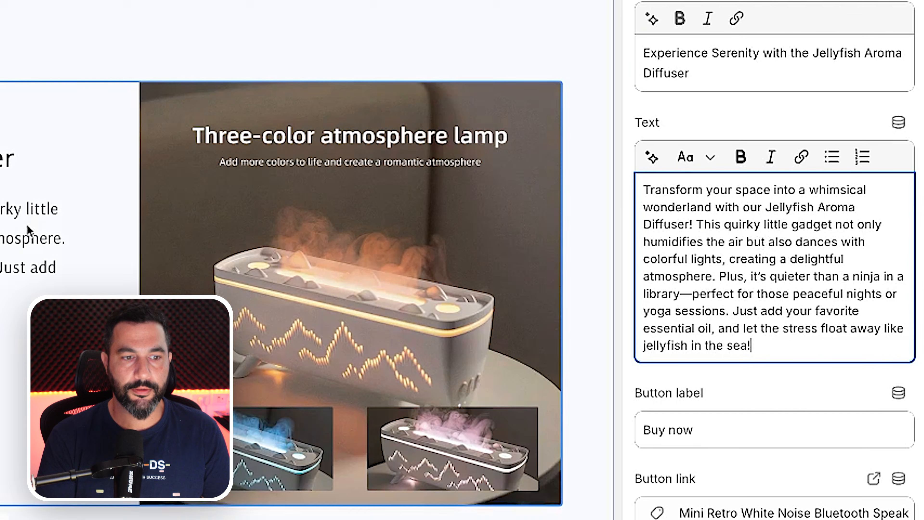
Step: Label the Jellyfish Aroma Diffuser row's button "Learn more here!"
{"action": "left_click", "coordinate": [710, 228]}
{"action": "type", "text": "Learn"}
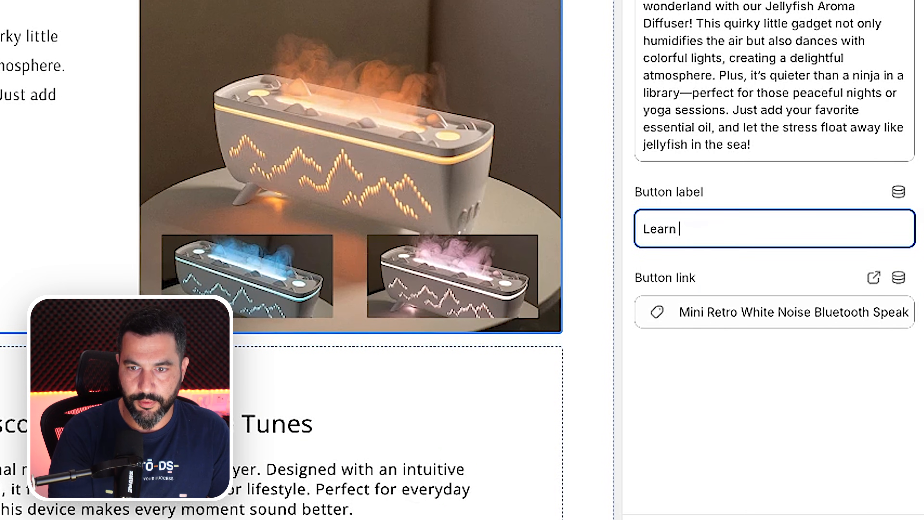
{"action": "type", "text": " more her"}
{"action": "type", "text": "e!"}
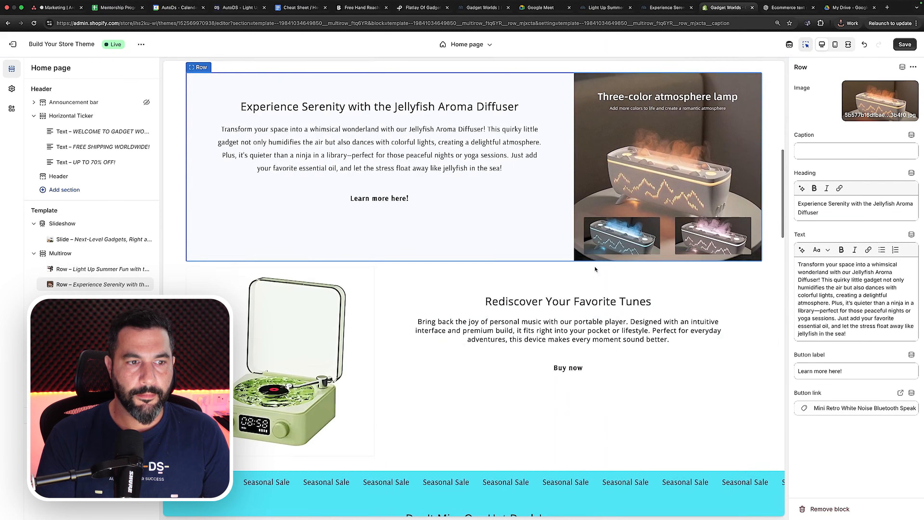
Step: Review the home page preview from the header and slideshow through the product rows down to the email signup
{"action": "scroll", "coordinate": [474, 284], "scroll_direction": "down", "scroll_amount": 1}
{"action": "scroll", "coordinate": [479, 289], "scroll_direction": "up", "scroll_amount": 8}
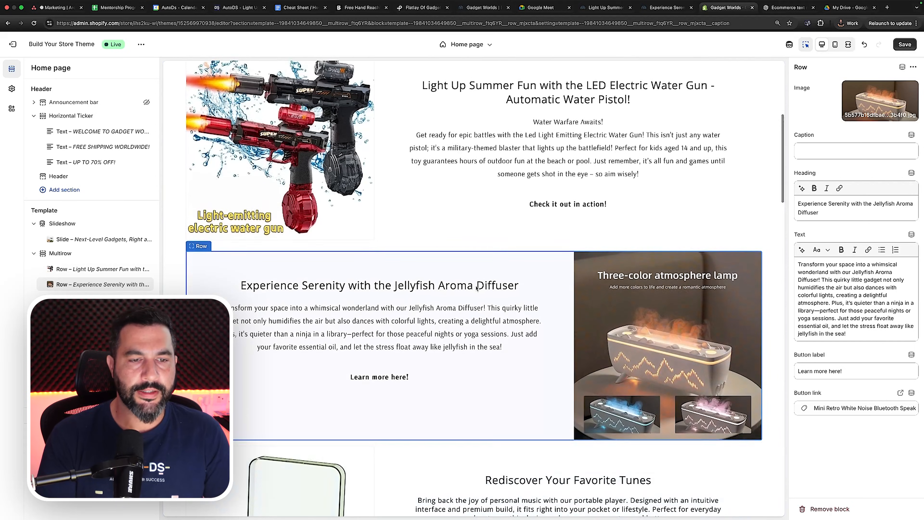
{"action": "scroll", "coordinate": [467, 281], "scroll_direction": "down", "scroll_amount": 9}
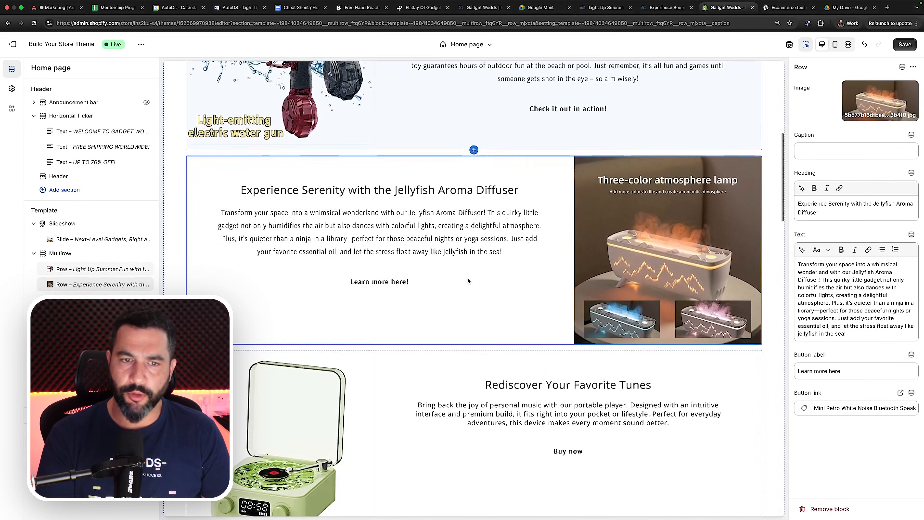
{"action": "scroll", "coordinate": [468, 281], "scroll_direction": "down", "scroll_amount": 1}
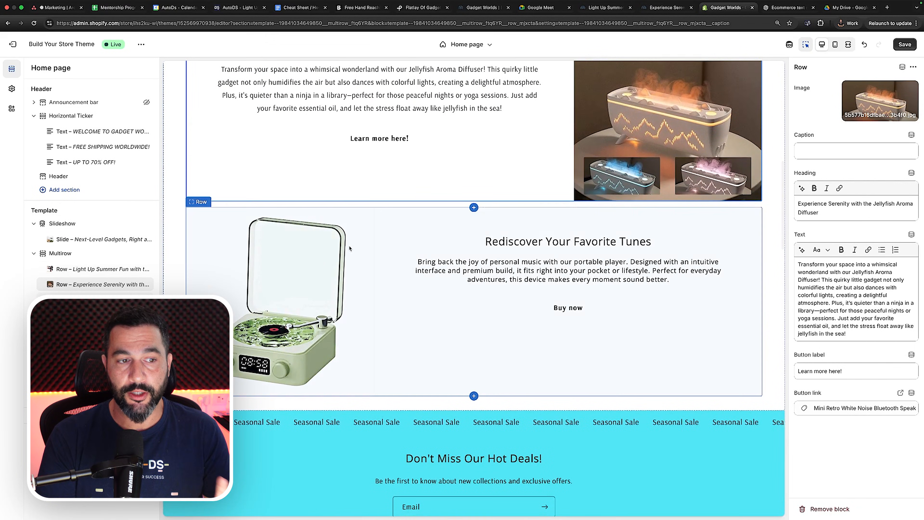
{"action": "scroll", "coordinate": [359, 262], "scroll_direction": "down", "scroll_amount": 5}
{"action": "scroll", "coordinate": [366, 262], "scroll_direction": "up", "scroll_amount": 3}
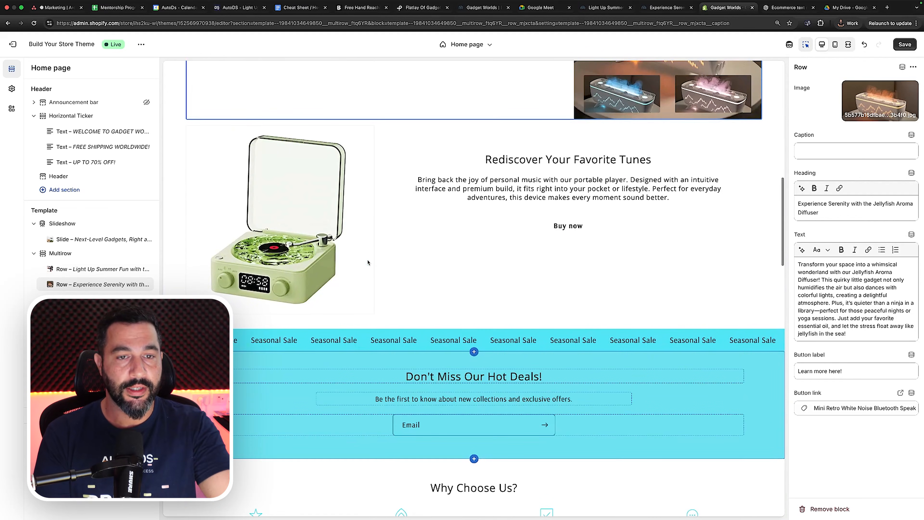
{"action": "scroll", "coordinate": [368, 262], "scroll_direction": "down", "scroll_amount": 1}
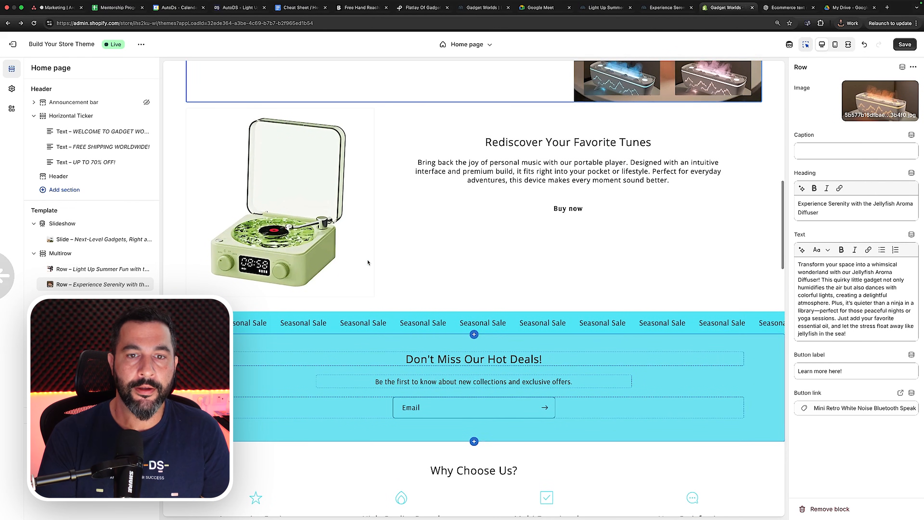
{"action": "left_click", "coordinate": [367, 262]}
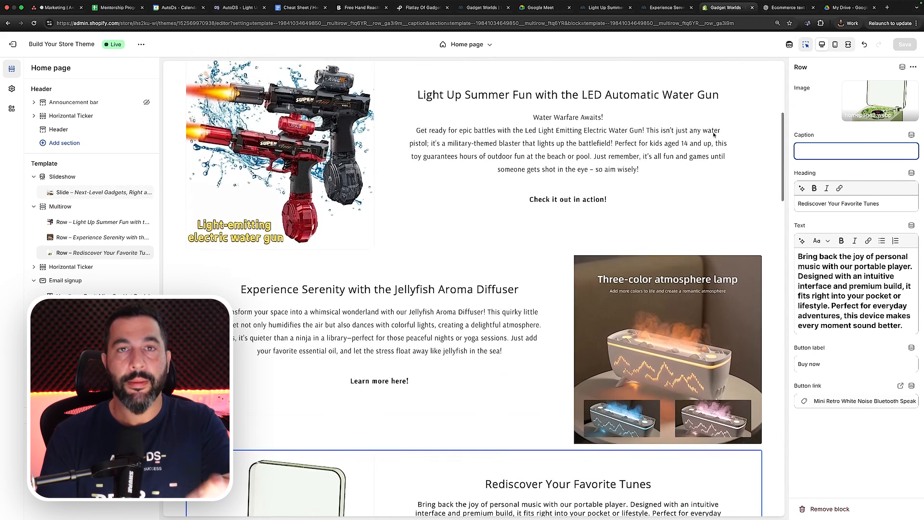
{"action": "scroll", "coordinate": [713, 135], "scroll_direction": "up", "scroll_amount": 6}
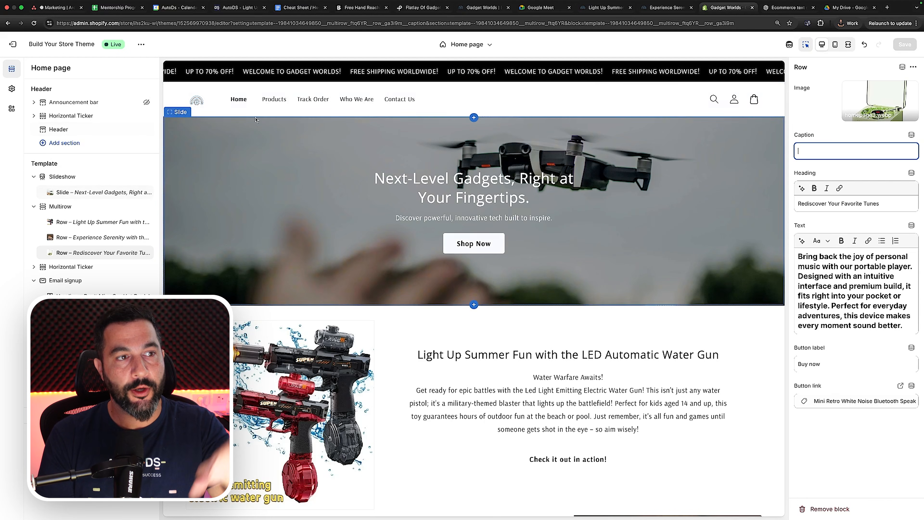
{"action": "scroll", "coordinate": [449, 167], "scroll_direction": "down", "scroll_amount": 6}
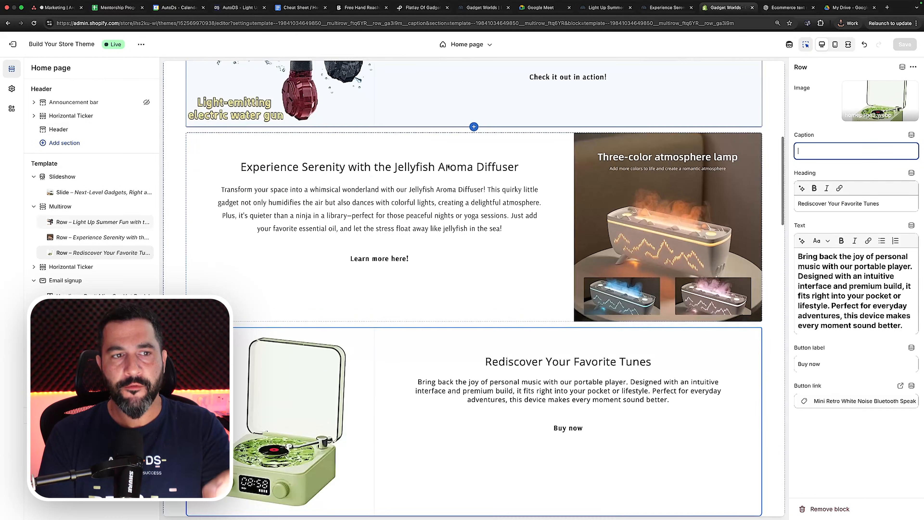
{"action": "scroll", "coordinate": [448, 167], "scroll_direction": "down", "scroll_amount": 3}
{"action": "scroll", "coordinate": [448, 167], "scroll_direction": "up", "scroll_amount": 10}
{"action": "scroll", "coordinate": [449, 167], "scroll_direction": "down", "scroll_amount": 5}
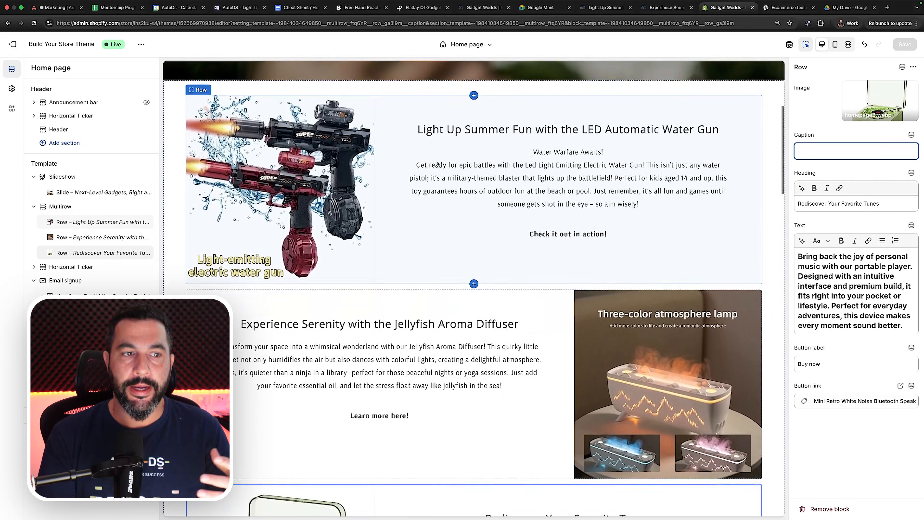
Step: Change the first "Seasonal Sale" text of the ticker below the product rows to "Sitewide Sale!"
{"action": "scroll", "coordinate": [438, 164], "scroll_direction": "down", "scroll_amount": 7}
{"action": "scroll", "coordinate": [438, 164], "scroll_direction": "down", "scroll_amount": 1}
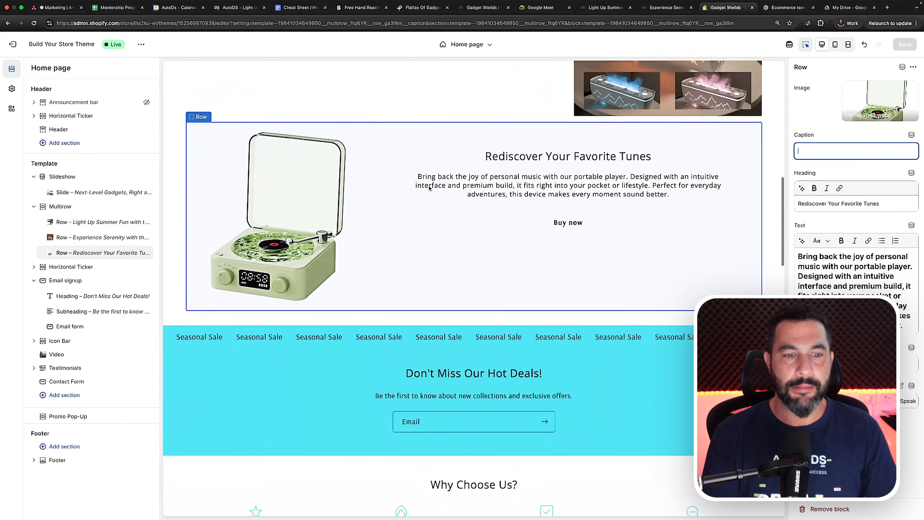
{"action": "scroll", "coordinate": [430, 188], "scroll_direction": "down", "scroll_amount": 4}
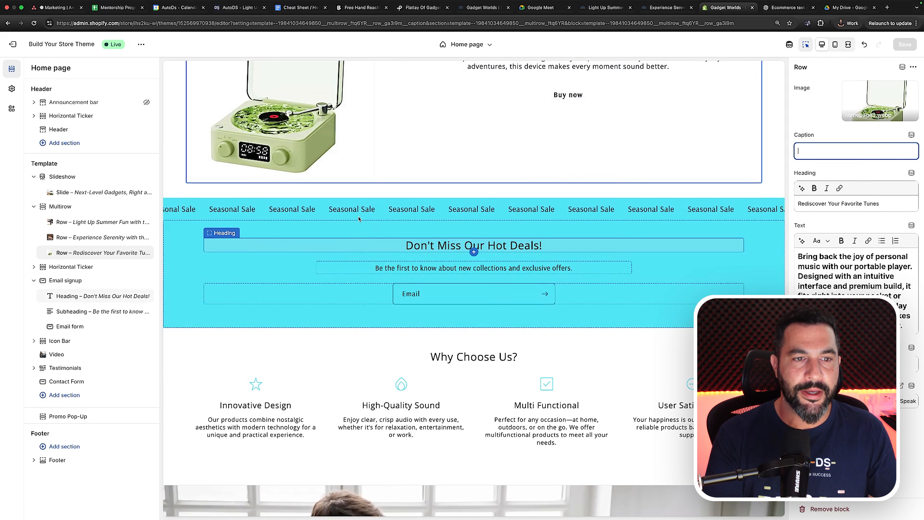
{"action": "left_click", "coordinate": [371, 210]}
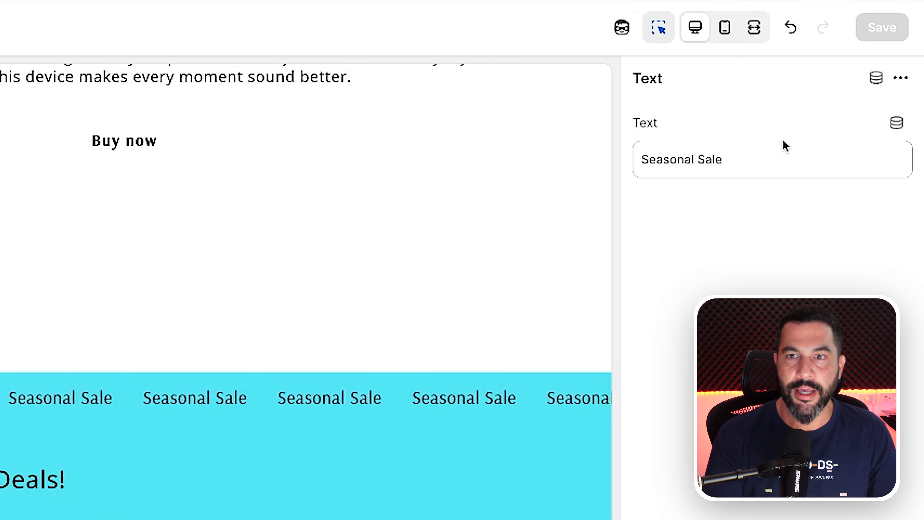
{"action": "left_click_drag", "start_coordinate": [723, 159], "coordinate": [627, 159]}
{"action": "type", "text": "Sitewide Sale!"}
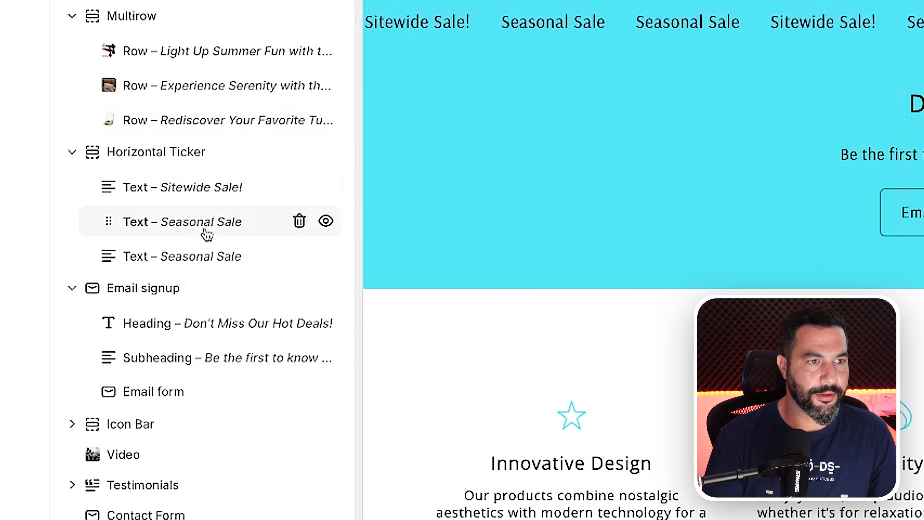
Step: Change the ticker's two remaining "Seasonal Sale" texts to "Get Yours Today!" and "Free Shipping!"
{"action": "left_click", "coordinate": [207, 235]}
{"action": "key", "text": "ctrl+a"}
{"action": "type", "text": "Get yours today!"}
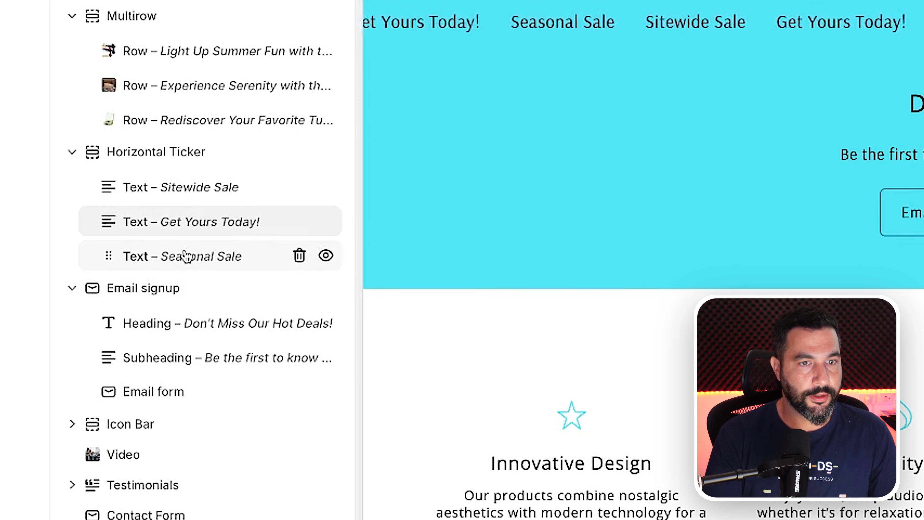
{"action": "left_click", "coordinate": [185, 256]}
{"action": "left_click_drag", "start_coordinate": [723, 159], "coordinate": [625, 167]}
{"action": "type", "text": "Free"}
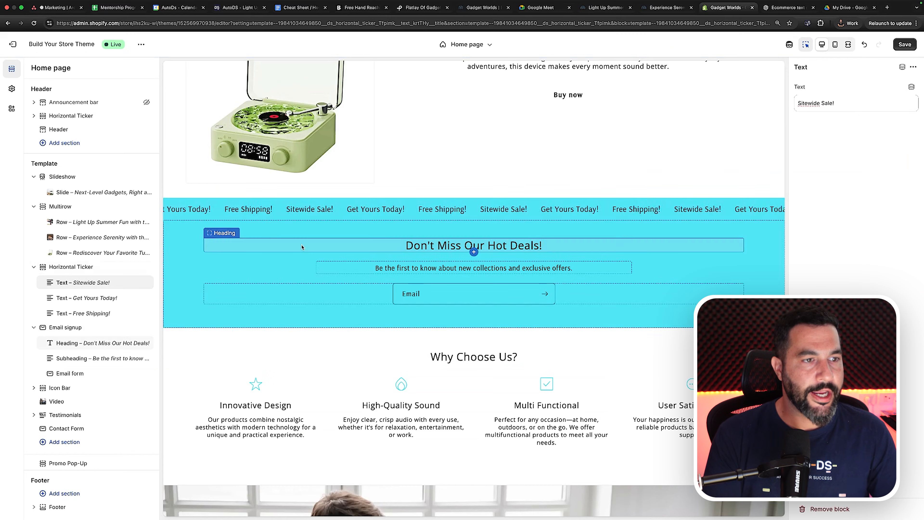
Step: Change the email signup section's color scheme to the black Scheme 5
{"action": "left_click", "coordinate": [177, 239]}
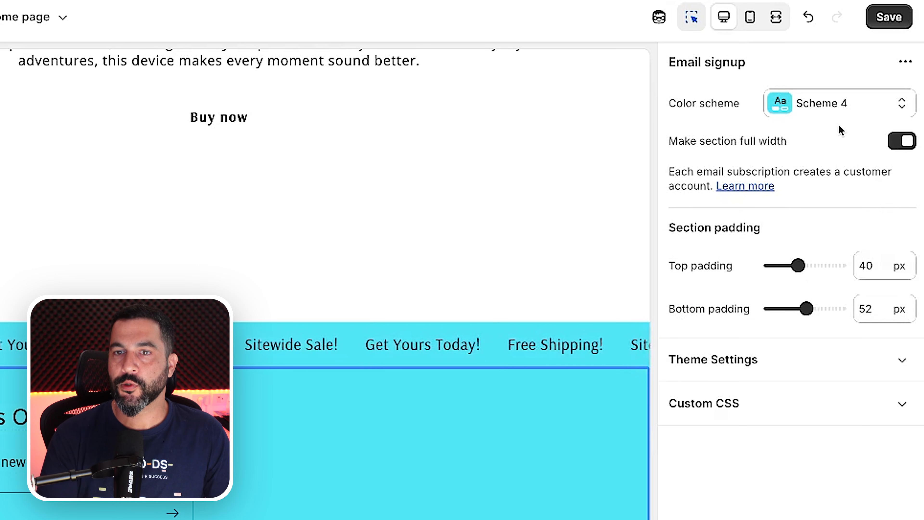
{"action": "left_click", "coordinate": [879, 91]}
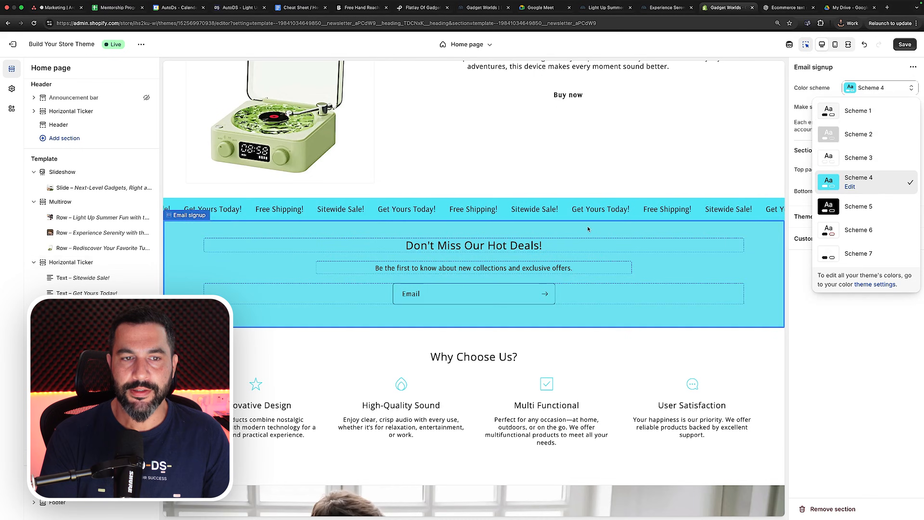
{"action": "scroll", "coordinate": [588, 229], "scroll_direction": "up", "scroll_amount": 20}
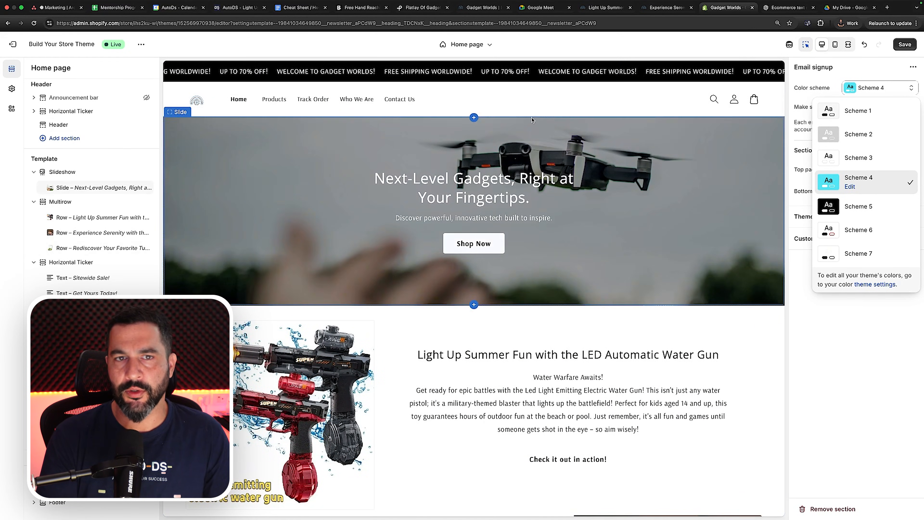
{"action": "scroll", "coordinate": [536, 122], "scroll_direction": "down", "scroll_amount": 5}
{"action": "scroll", "coordinate": [536, 122], "scroll_direction": "down", "scroll_amount": 10}
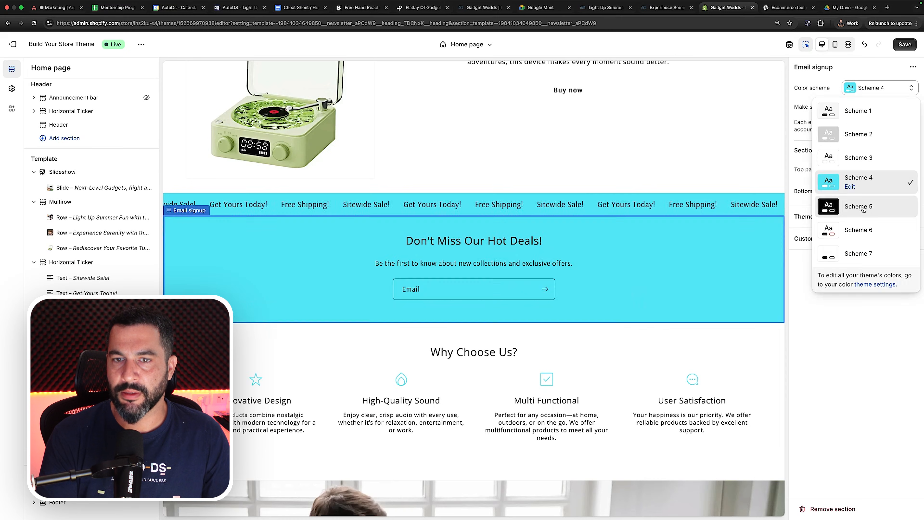
{"action": "left_click", "coordinate": [810, 301]}
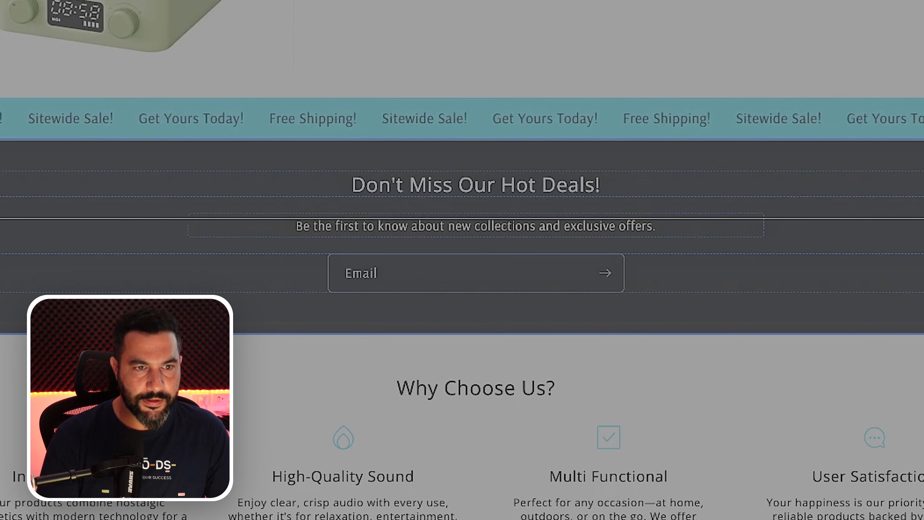
Step: Capture the email signup section and send the image to ChatGPT with the prompt "generate more sentences to get the customers to enter their emails"
{"action": "key", "text": "super+shift+4"}
{"action": "left_click_drag", "start_coordinate": [284, 173], "coordinate": [677, 297]}
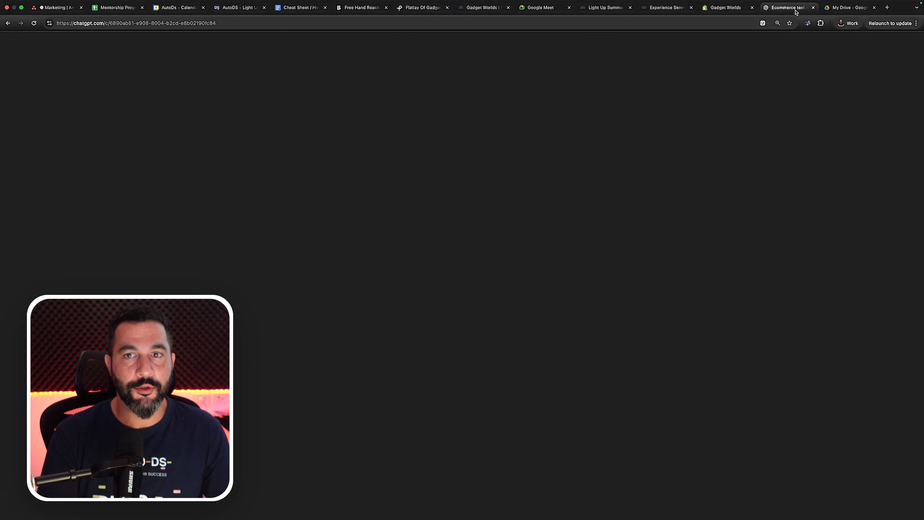
{"action": "left_click", "coordinate": [403, 472]}
{"action": "key", "text": "super+v"}
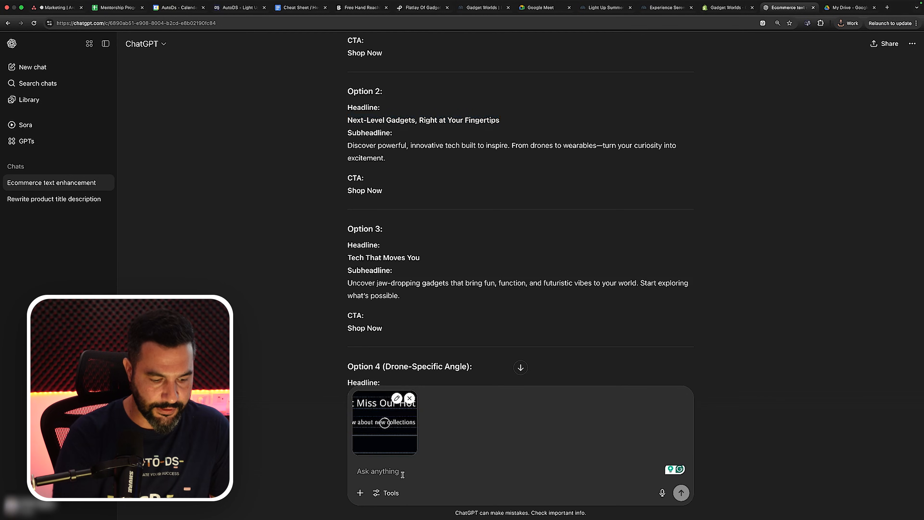
{"action": "type", "text": "ge"}
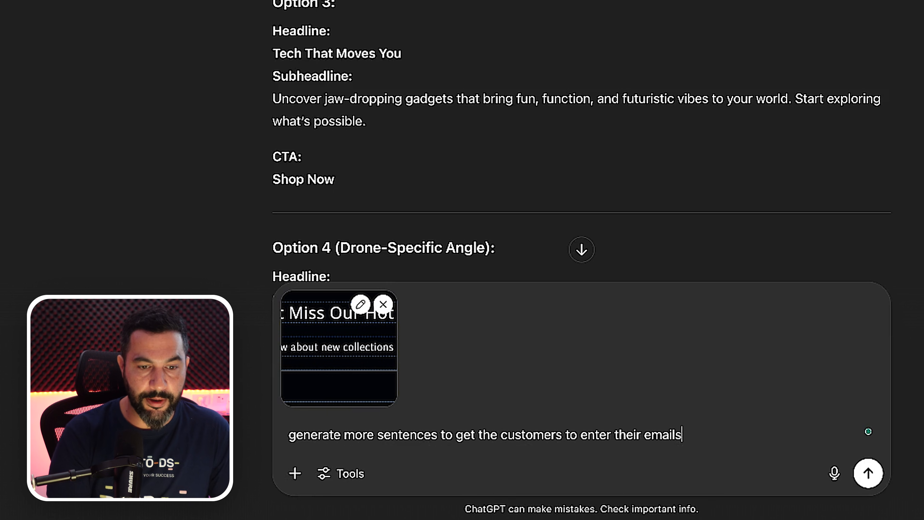
{"action": "key", "text": "Return"}
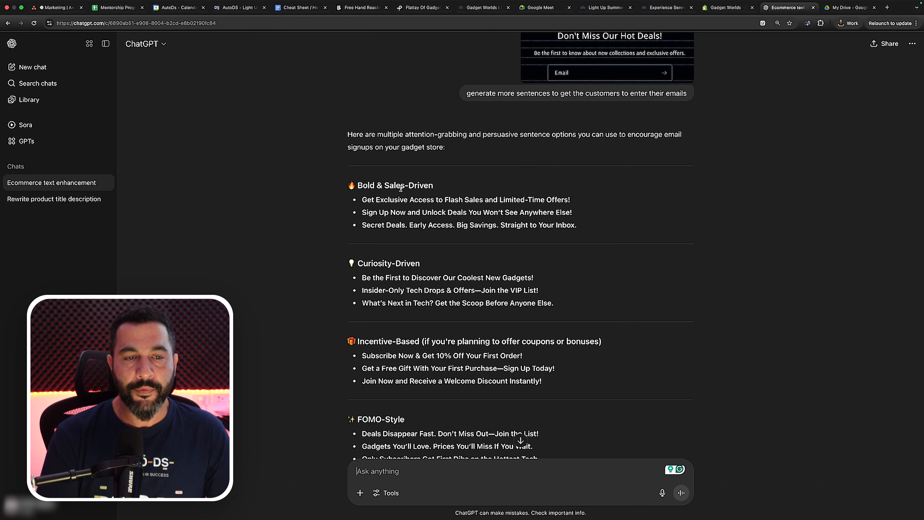
Step: Examine the suggested email signup sentences, especially the first two Bold & Sales-Driven options
{"action": "scroll", "coordinate": [400, 188], "scroll_direction": "down", "scroll_amount": 3}
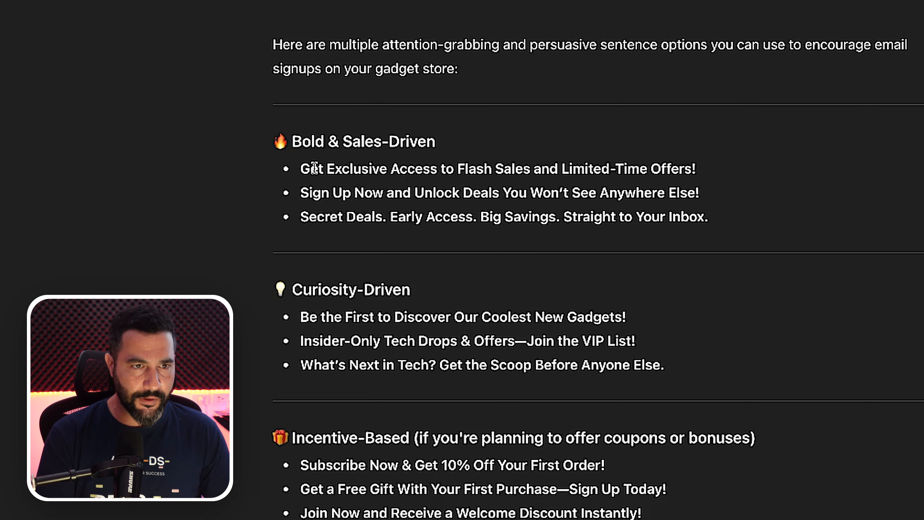
{"action": "left_click_drag", "start_coordinate": [298, 174], "coordinate": [703, 177]}
{"action": "left_click_drag", "start_coordinate": [307, 192], "coordinate": [699, 194]}
{"action": "left_click", "coordinate": [403, 187]}
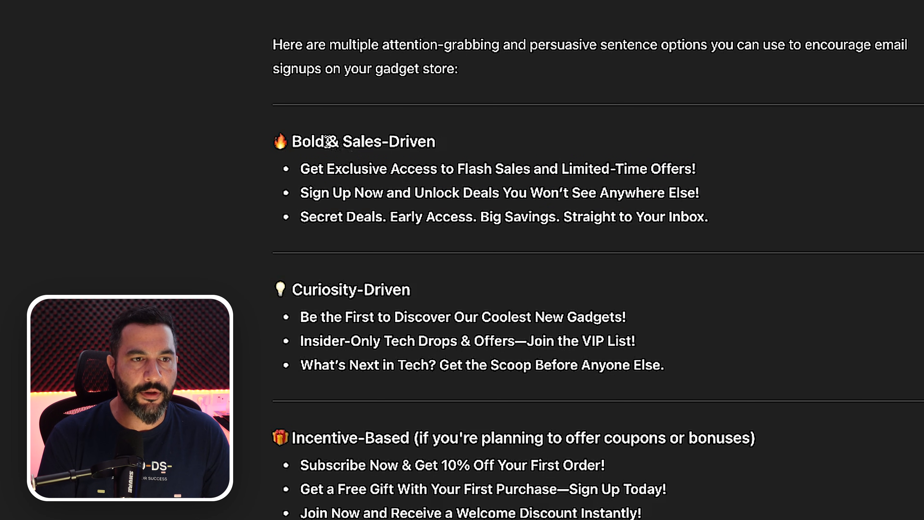
Step: Examine the Curiosity-Driven, Incentive-Based and FOMO-Style email signup sentences suggested by ChatGPT
{"action": "left_click_drag", "start_coordinate": [314, 142], "coordinate": [437, 143]}
{"action": "left_click_drag", "start_coordinate": [302, 289], "coordinate": [417, 293]}
{"action": "scroll", "coordinate": [333, 202], "scroll_direction": "down", "scroll_amount": 6}
{"action": "left_click_drag", "start_coordinate": [314, 166], "coordinate": [416, 161]}
{"action": "left_click_drag", "start_coordinate": [301, 193], "coordinate": [619, 197]}
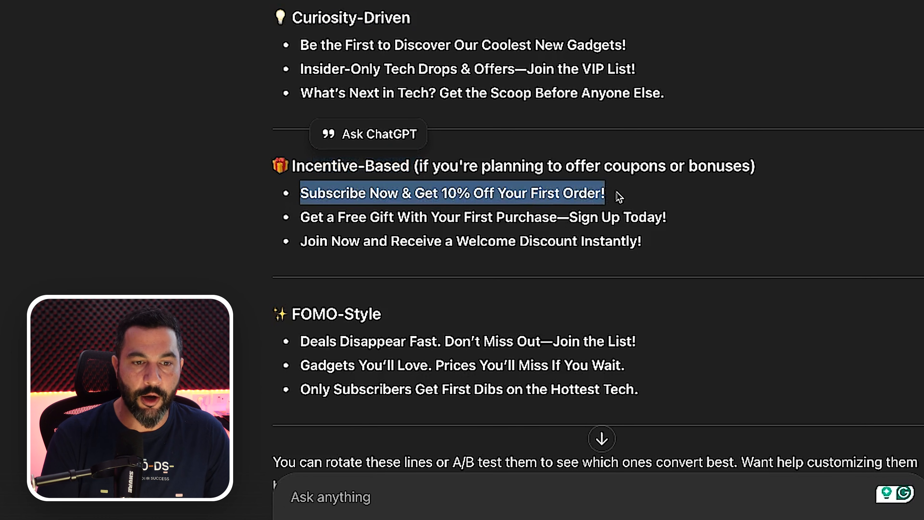
{"action": "left_click", "coordinate": [572, 191]}
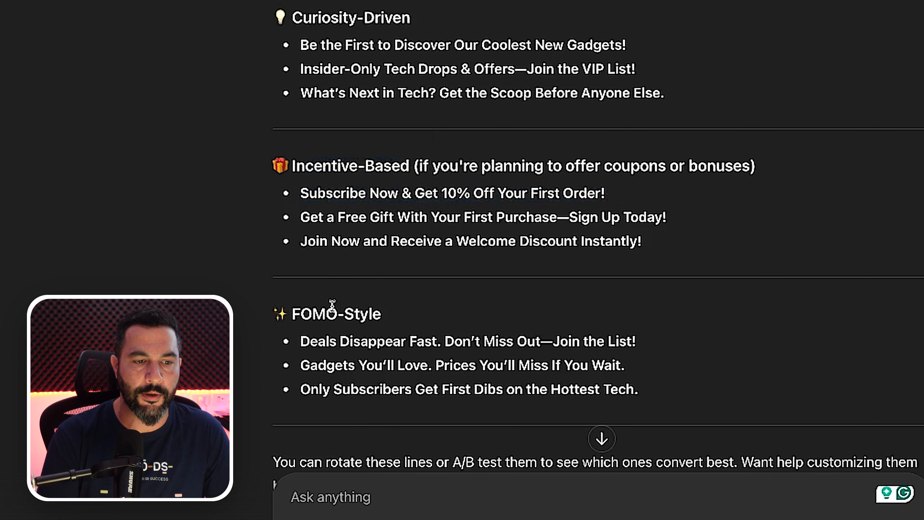
{"action": "scroll", "coordinate": [332, 305], "scroll_direction": "down", "scroll_amount": 4}
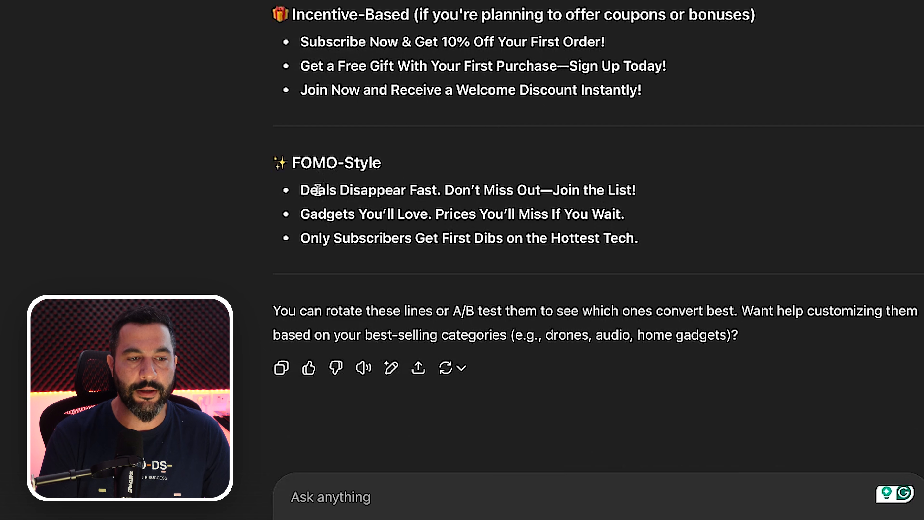
{"action": "left_click_drag", "start_coordinate": [306, 192], "coordinate": [632, 191]}
{"action": "left_click_drag", "start_coordinate": [310, 213], "coordinate": [646, 214]}
Step: Replace the email signup heading with ChatGPT's sentence "Only Subscribers Get First Dibs on the Hottest Tech."
{"action": "left_click_drag", "start_coordinate": [297, 253], "coordinate": [644, 240]}
{"action": "key", "text": "ctrl+c"}
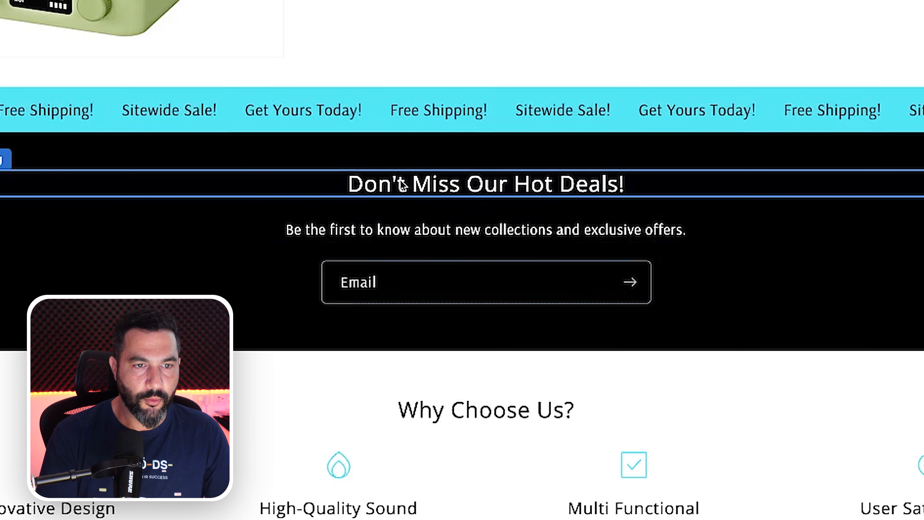
{"action": "left_click", "coordinate": [403, 185]}
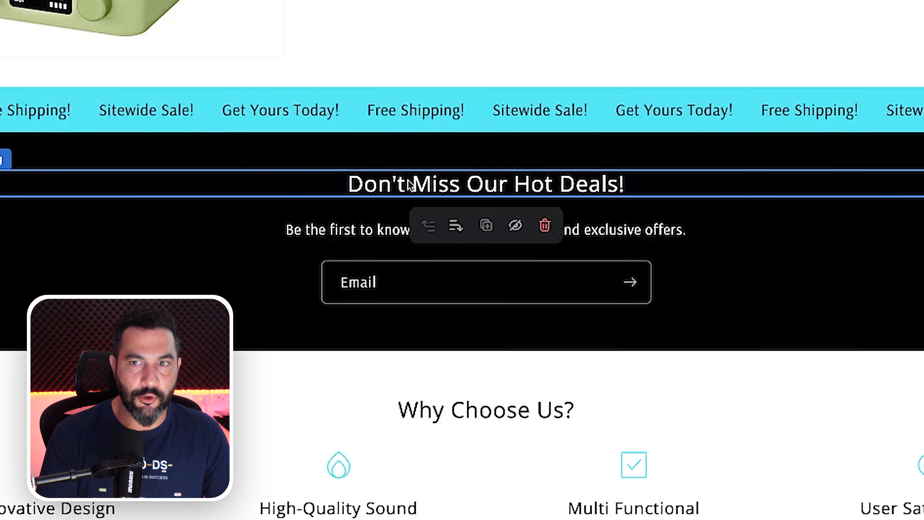
{"action": "left_click_drag", "start_coordinate": [794, 194], "coordinate": [629, 200]}
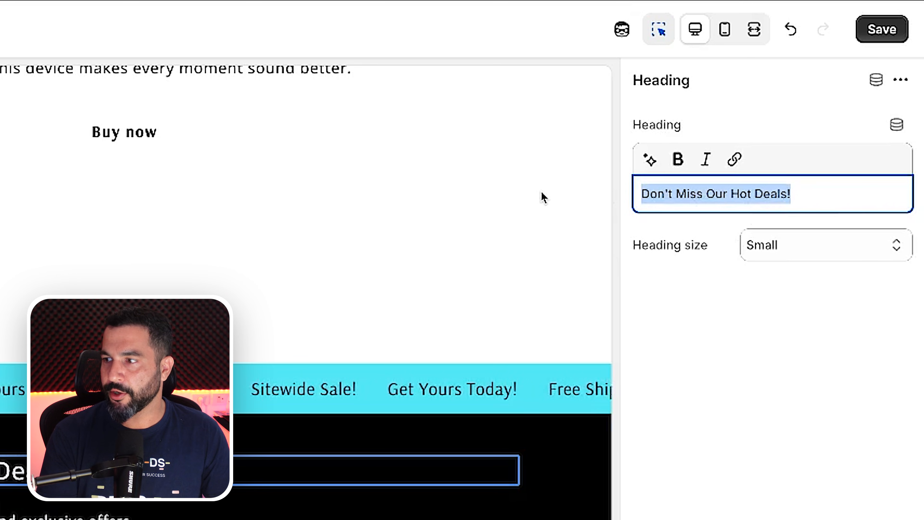
{"action": "key", "text": "ctrl+v"}
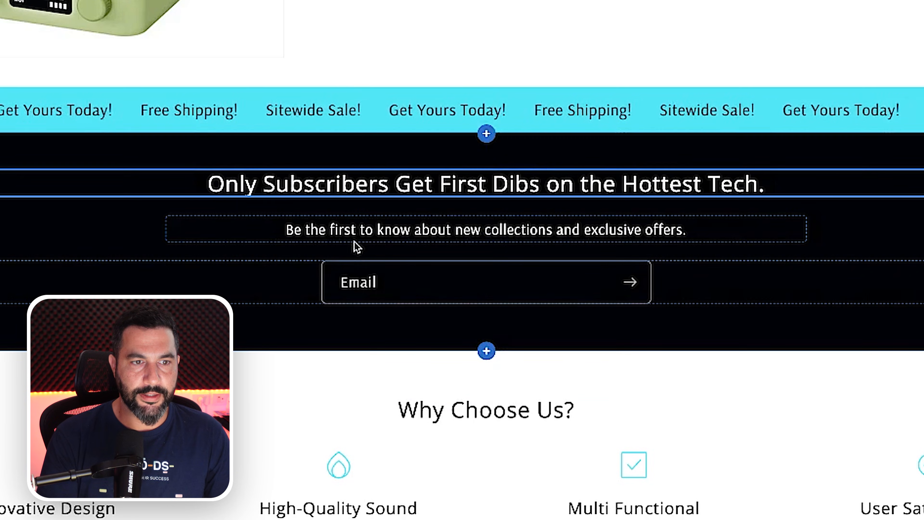
Step: Change the email signup subheading to "Be the first to know and get first dibs on our deals."
{"action": "left_click", "coordinate": [351, 232]}
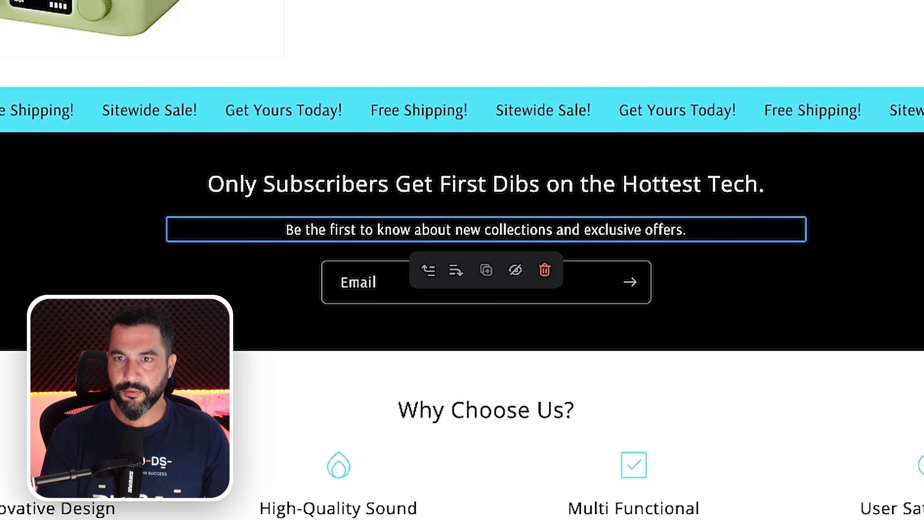
{"action": "left_click_drag", "start_coordinate": [761, 208], "coordinate": [723, 192]}
{"action": "type", "text": "and get first dibs on our deals."}
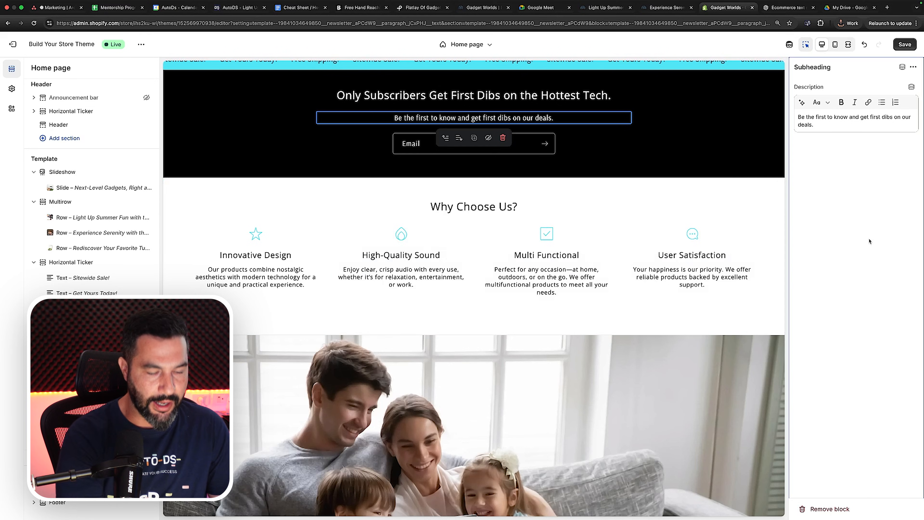
Step: Capture the "Why Choose Us?" section and send the image to ChatGPT with the prompt "Change these three sections to be relevant to a gadgets store"
{"action": "key", "text": "super+shift+4"}
{"action": "left_click_drag", "start_coordinate": [182, 182], "coordinate": [758, 320]}
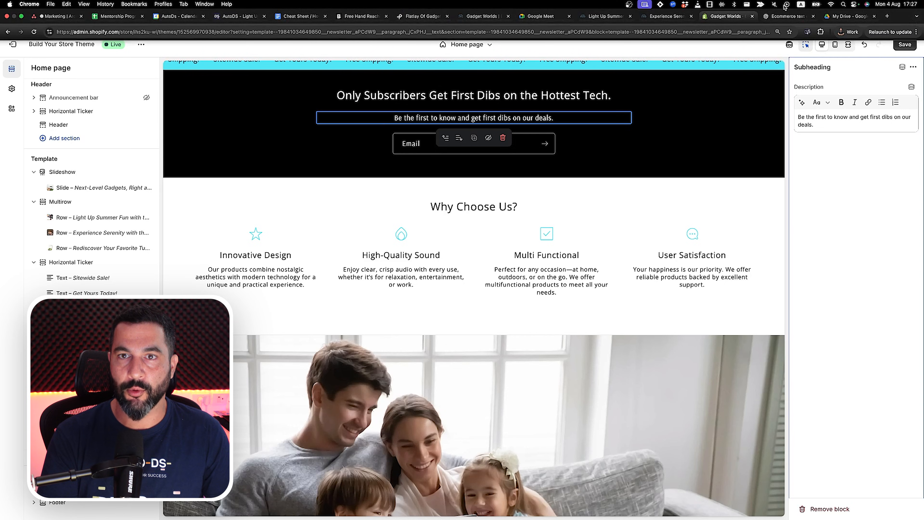
{"action": "left_click", "coordinate": [773, 17]}
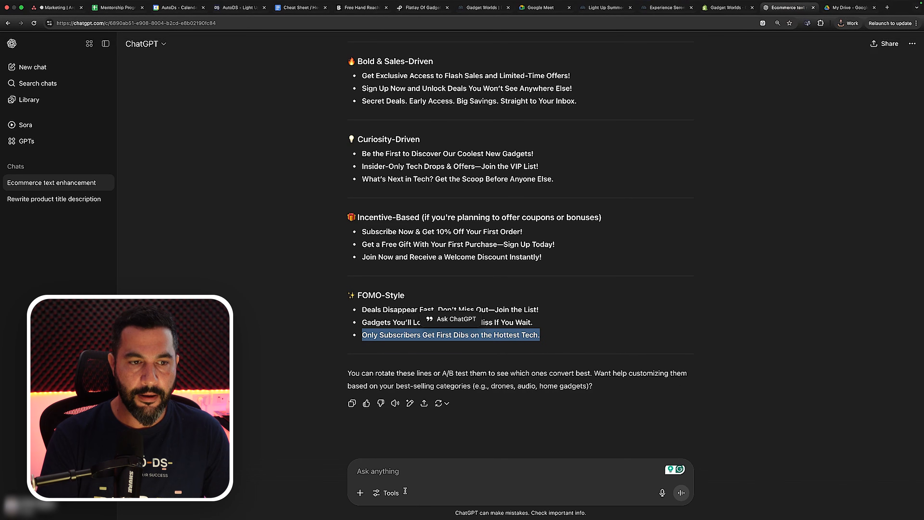
{"action": "left_click", "coordinate": [435, 473]}
{"action": "key", "text": "super+v"}
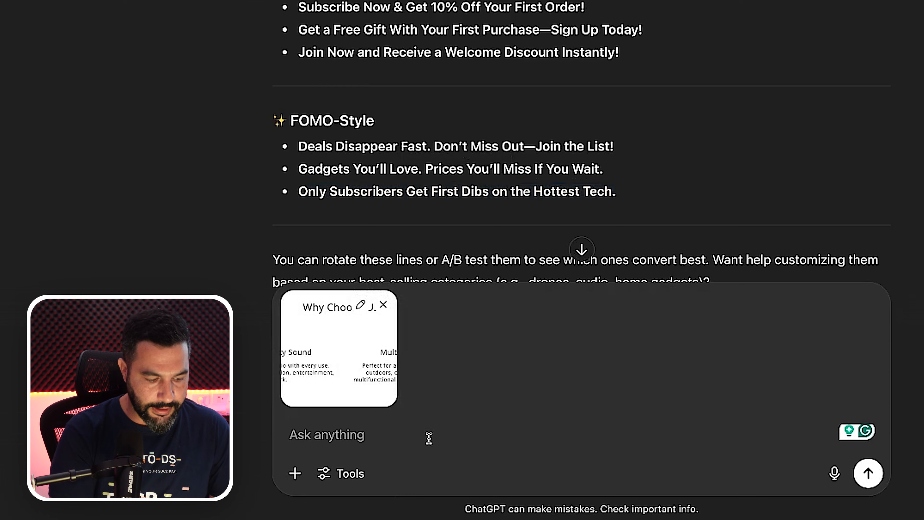
{"action": "type", "text": "Chang"}
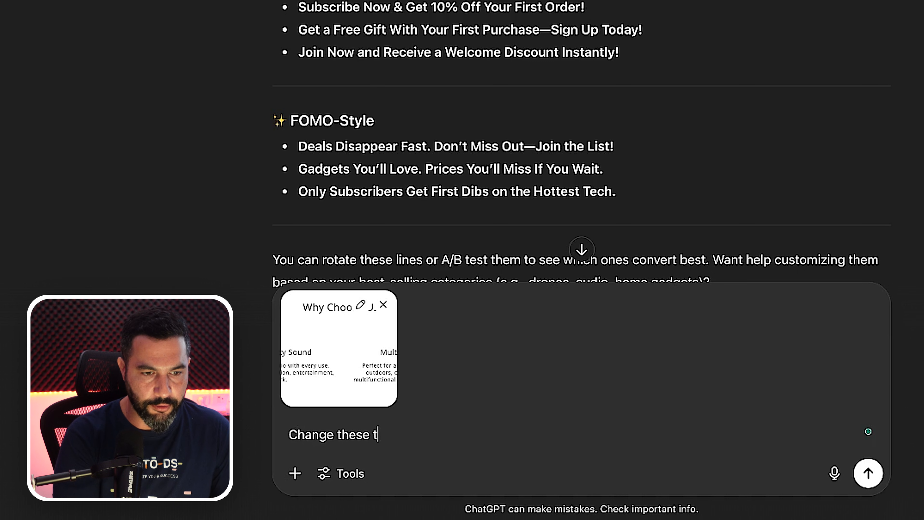
{"action": "type", "text": "e these three sections to be relevant to a gadge"}
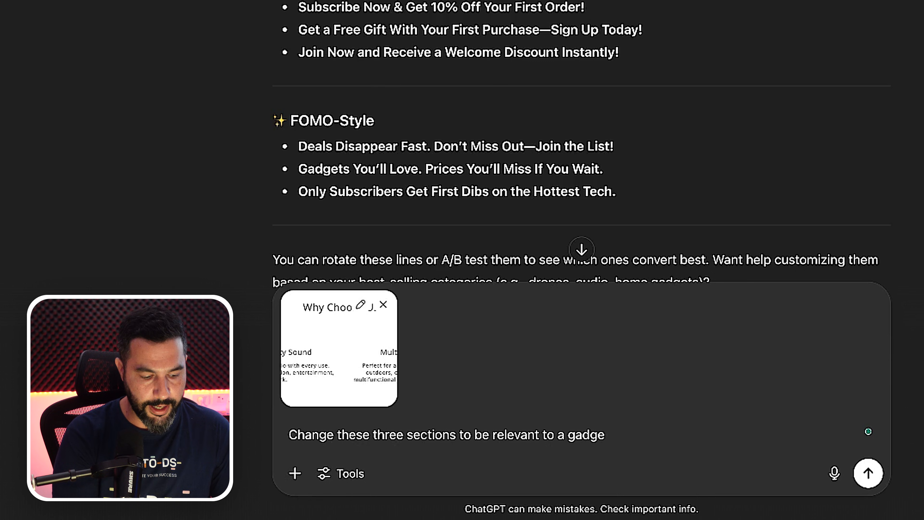
{"action": "key", "text": "Return"}
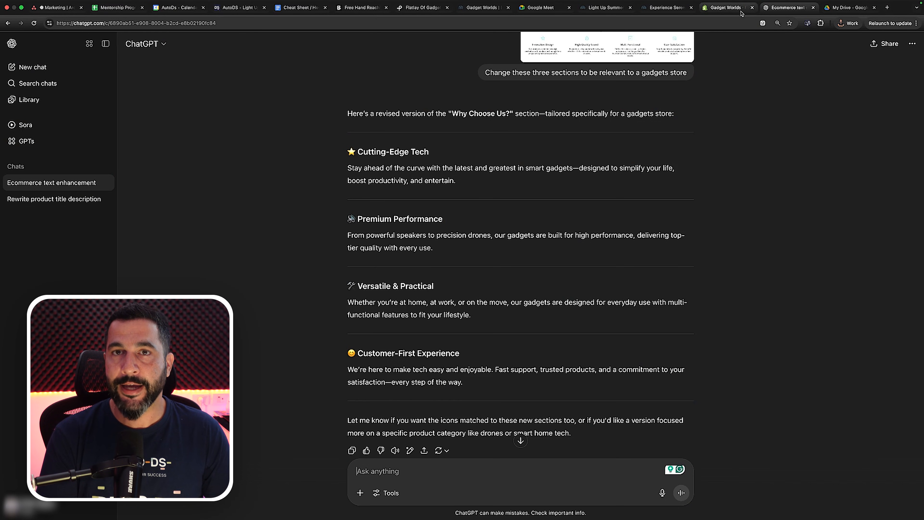
Step: Compare the store's "Why Choose Us?" section with ChatGPT's revised version, examining the four new headings and their descriptions
{"action": "left_click", "coordinate": [726, 7]}
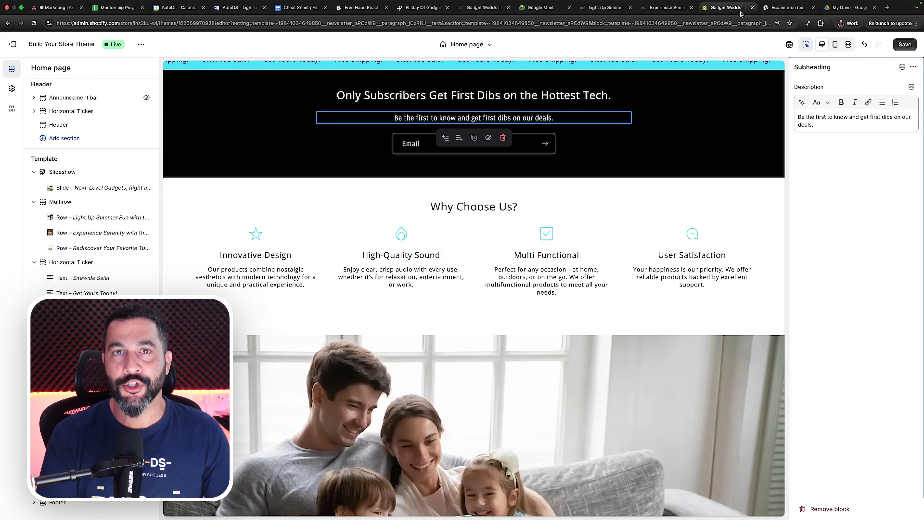
{"action": "left_click", "coordinate": [796, 14]}
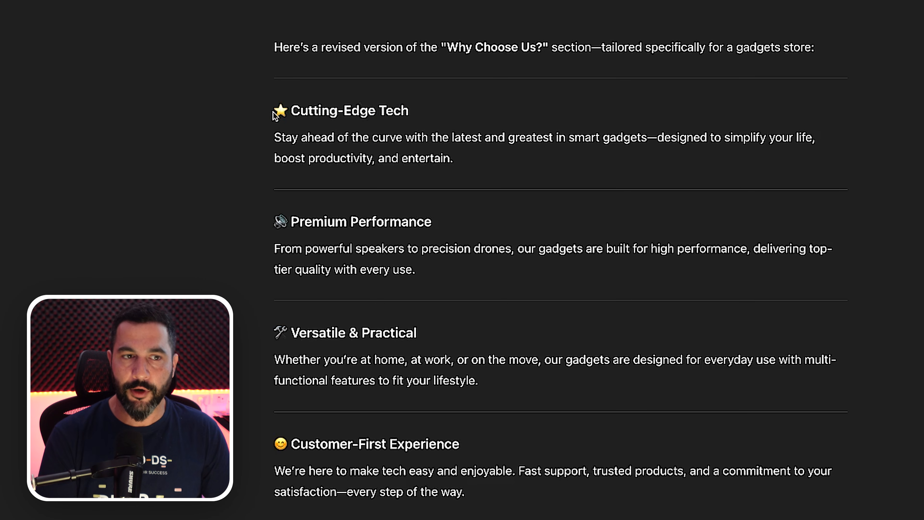
{"action": "left_click_drag", "start_coordinate": [263, 223], "coordinate": [433, 222]}
{"action": "left_click_drag", "start_coordinate": [281, 331], "coordinate": [441, 345]}
{"action": "left_click_drag", "start_coordinate": [259, 445], "coordinate": [483, 440]}
{"action": "left_click_drag", "start_coordinate": [482, 333], "coordinate": [483, 334]}
{"action": "left_click_drag", "start_coordinate": [269, 1], "coordinate": [470, 379]}
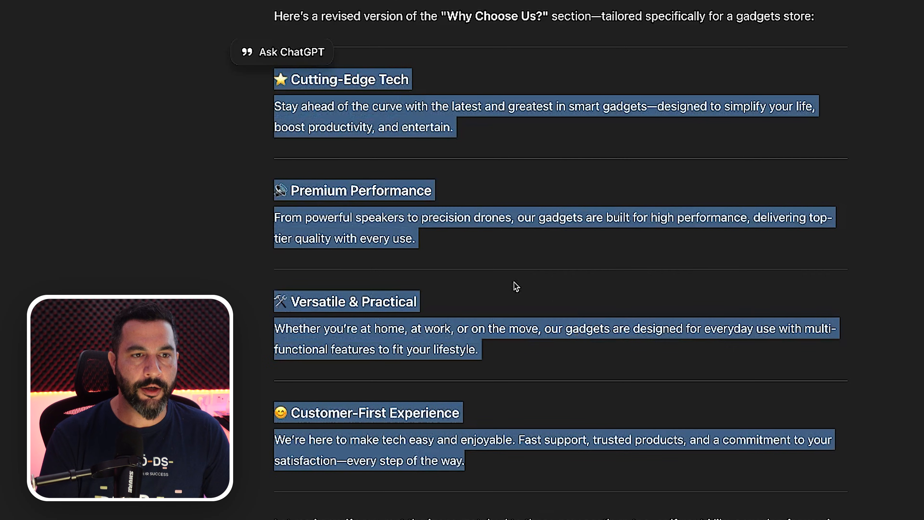
{"action": "left_click", "coordinate": [516, 287]}
Step: Replace the Innovative Design column's heading with "⭐ Cutting-Edge Tech" and its text with ChatGPT's matching description
{"action": "left_click_drag", "start_coordinate": [433, 95], "coordinate": [263, 89]}
{"action": "key", "text": "ctrl+c"}
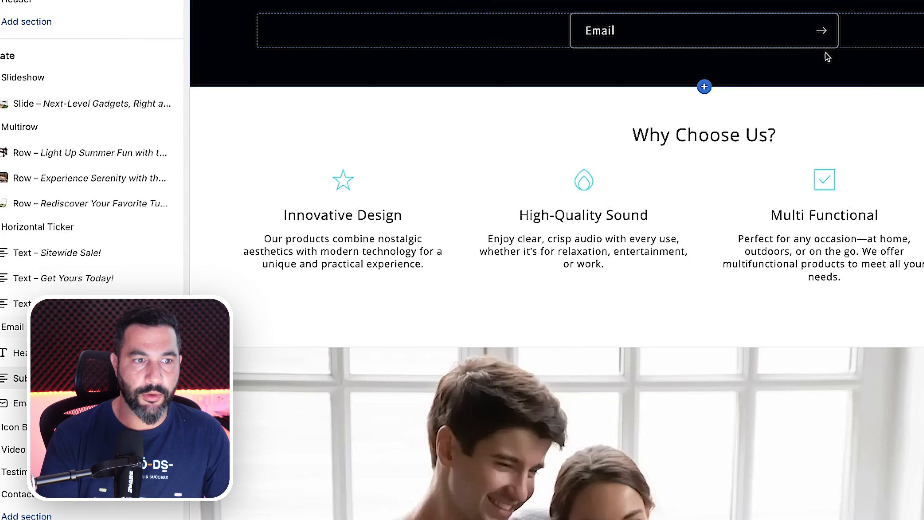
{"action": "left_click", "coordinate": [341, 218]}
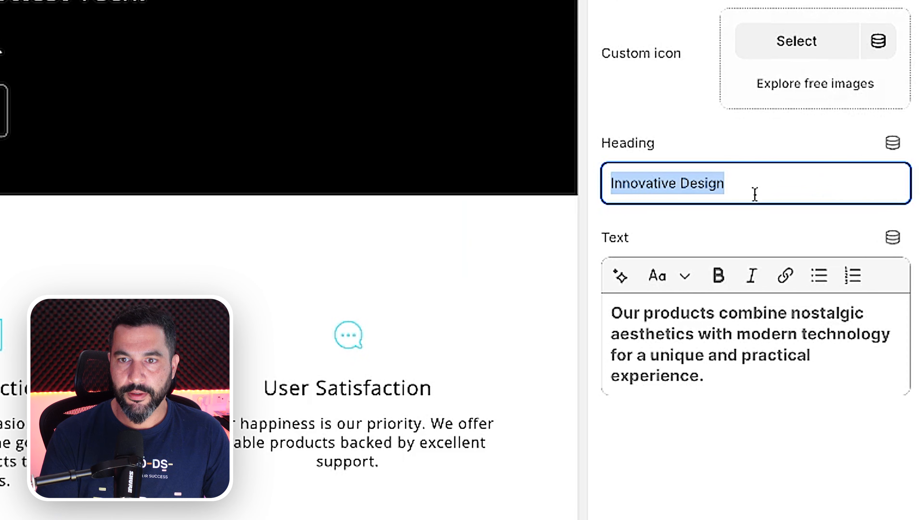
{"action": "key", "text": "ctrl+v"}
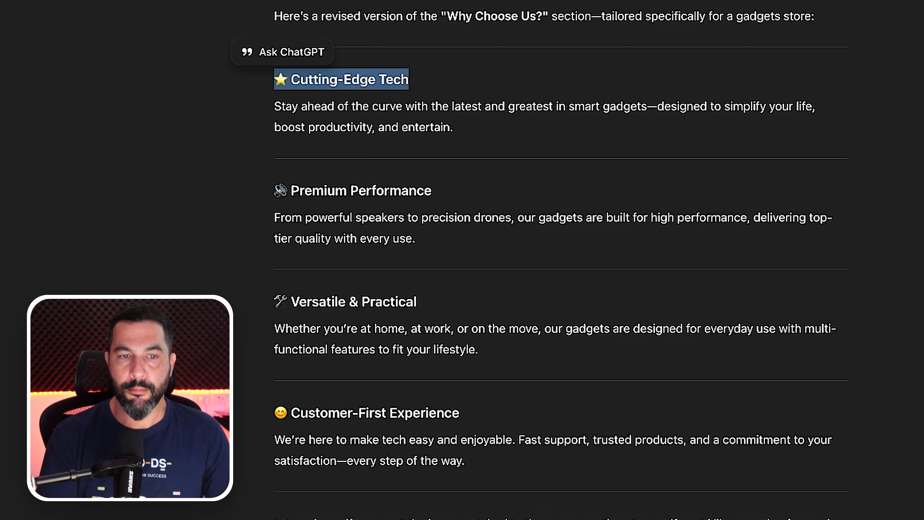
{"action": "left_click_drag", "start_coordinate": [469, 132], "coordinate": [283, 106]}
{"action": "key", "text": "ctrl+c"}
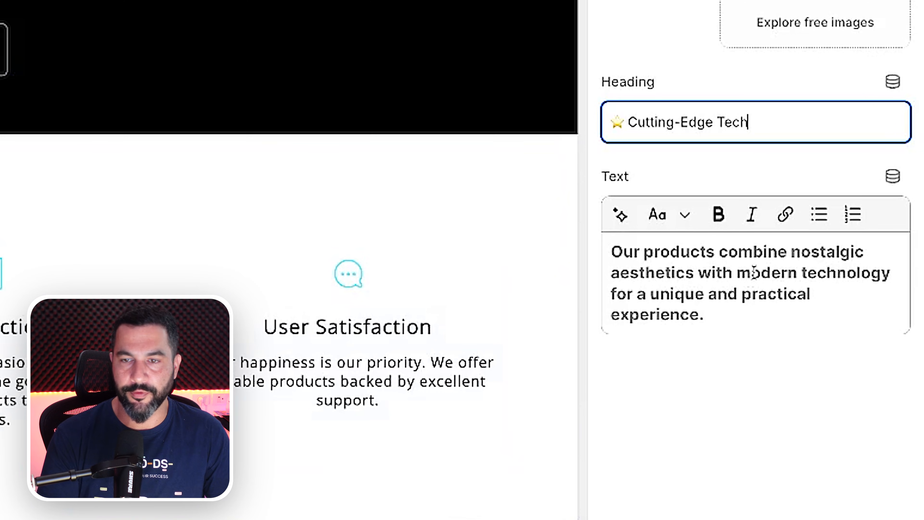
{"action": "triple_click", "coordinate": [726, 293]}
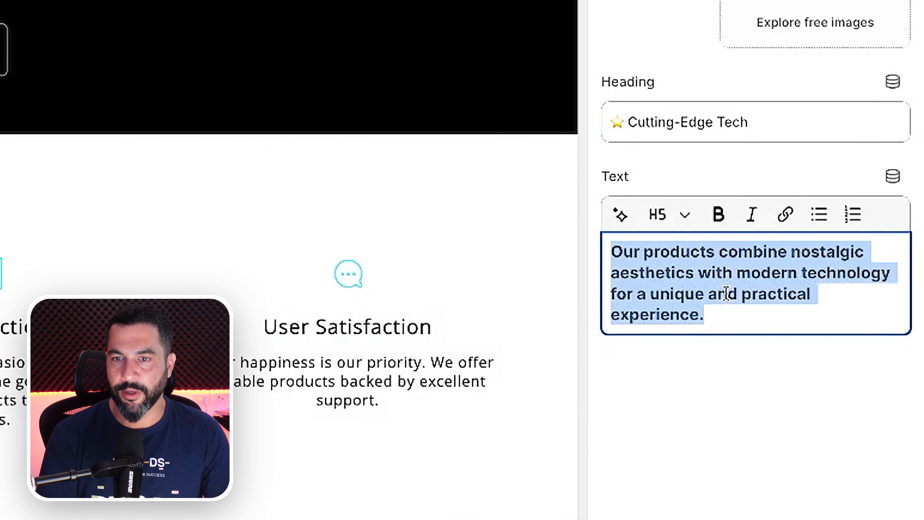
{"action": "key", "text": "ctrl+v"}
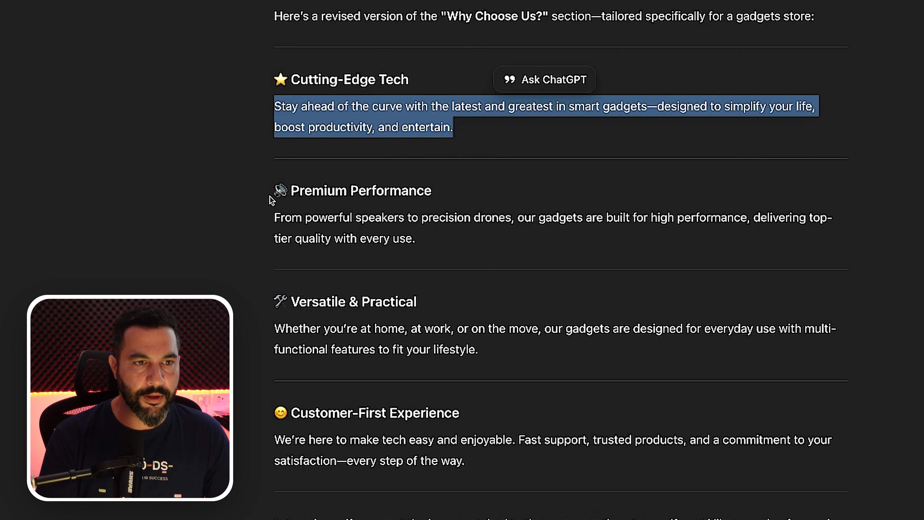
Step: Replace the High-Quality Sound column's heading with "🔊 Premium Performance" and its text with ChatGPT's matching description
{"action": "left_click_drag", "start_coordinate": [271, 197], "coordinate": [444, 192]}
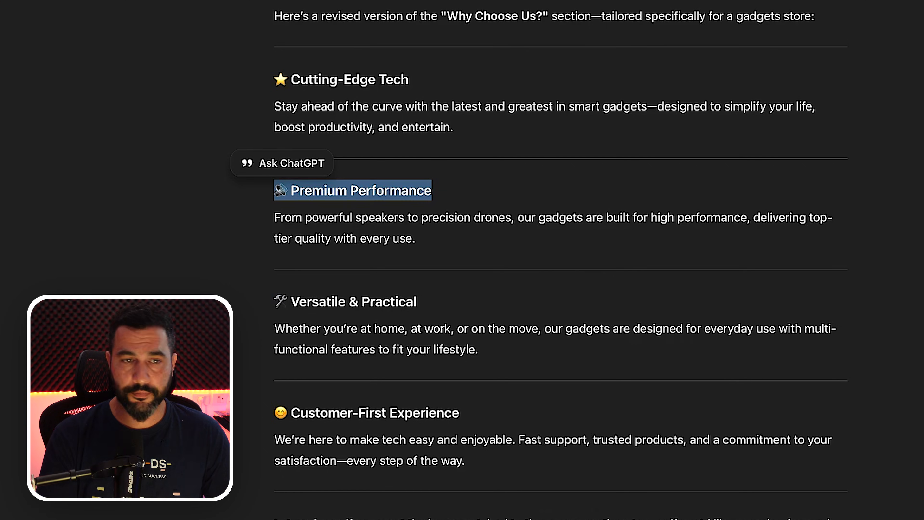
{"action": "left_click_drag", "start_coordinate": [416, 240], "coordinate": [275, 220]}
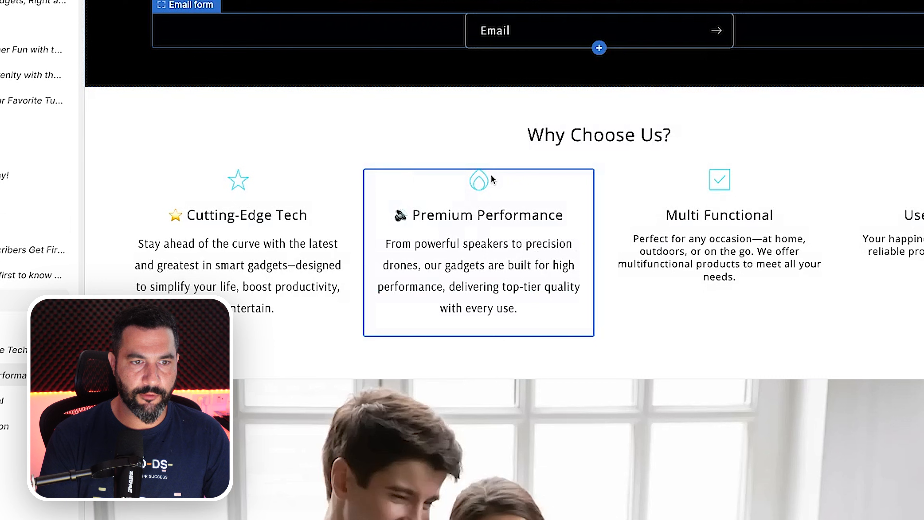
{"action": "left_click", "coordinate": [493, 179]}
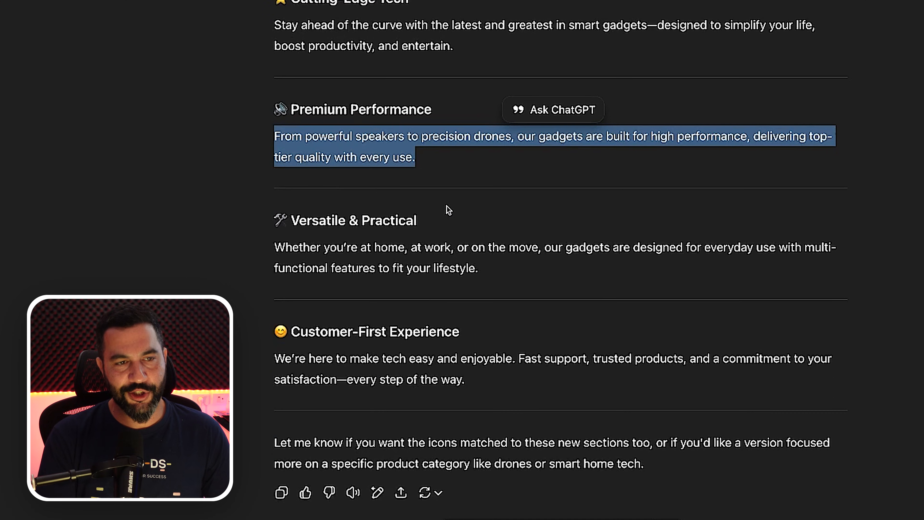
Step: Replace the Multi Functional column's heading with "🛠 Versatile & Practical" and its text with ChatGPT's matching description
{"action": "left_click_drag", "start_coordinate": [434, 218], "coordinate": [276, 223]}
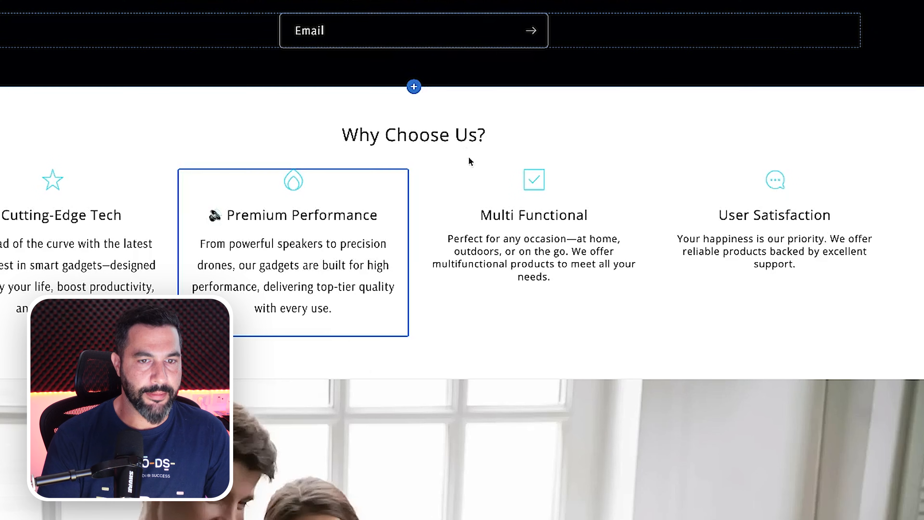
{"action": "left_click", "coordinate": [550, 237]}
{"action": "left_click", "coordinate": [757, 175]}
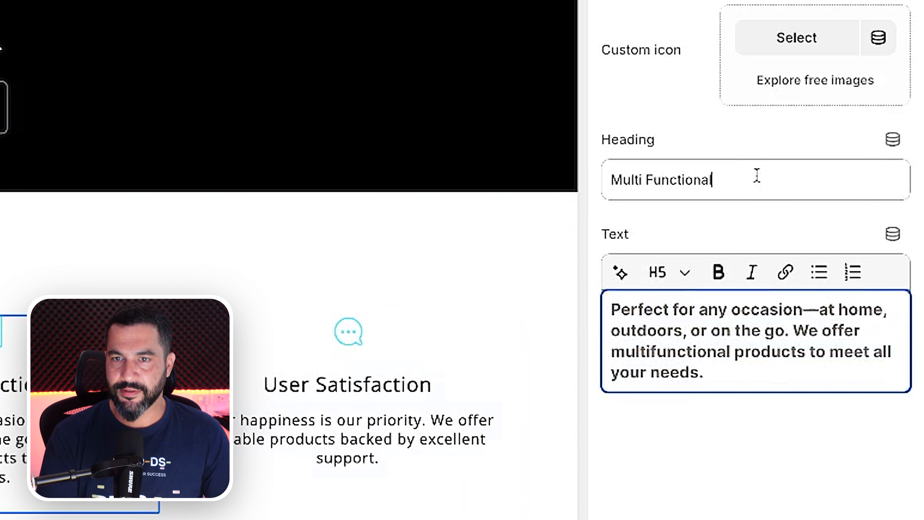
{"action": "key", "text": "ctrl+a"}
{"action": "type", "text": "⚒ Versatile & Practical"}
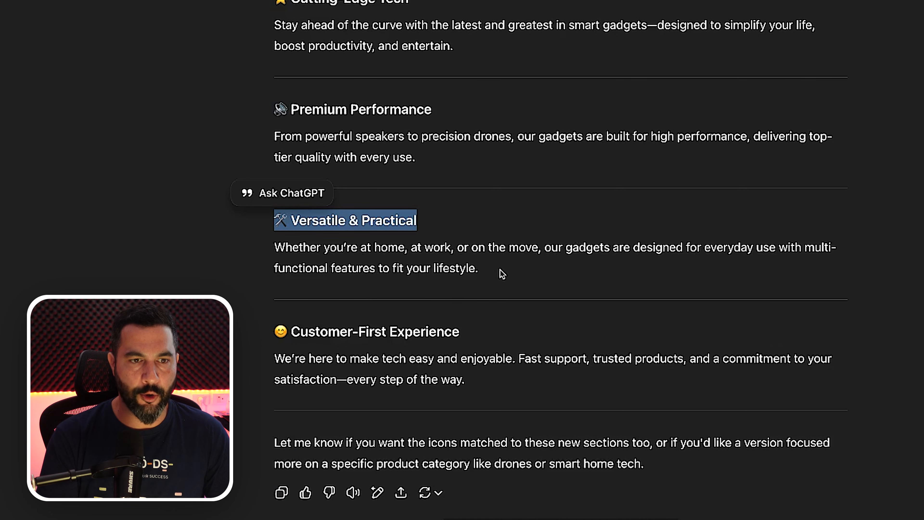
{"action": "left_click_drag", "start_coordinate": [503, 273], "coordinate": [253, 249]}
{"action": "key", "text": "ctrl+c"}
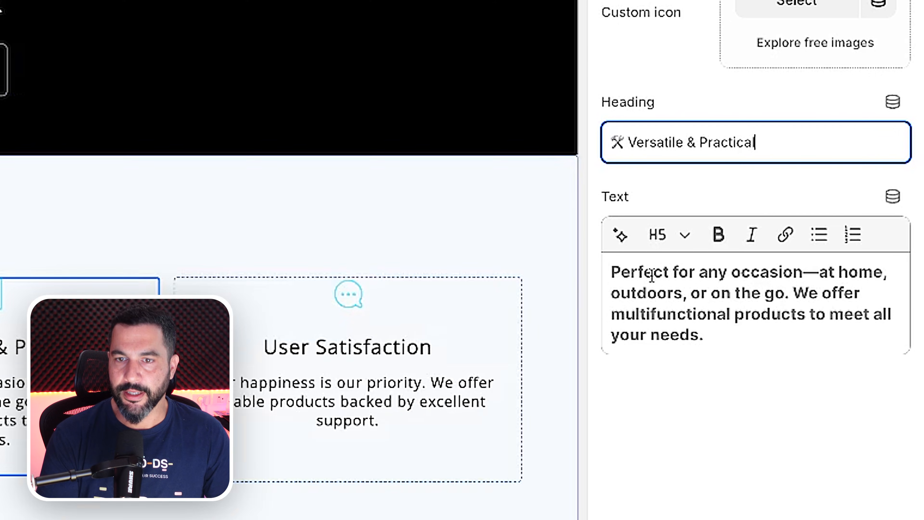
{"action": "key", "text": "ctrl+a"}
{"action": "key", "text": "ctrl+v"}
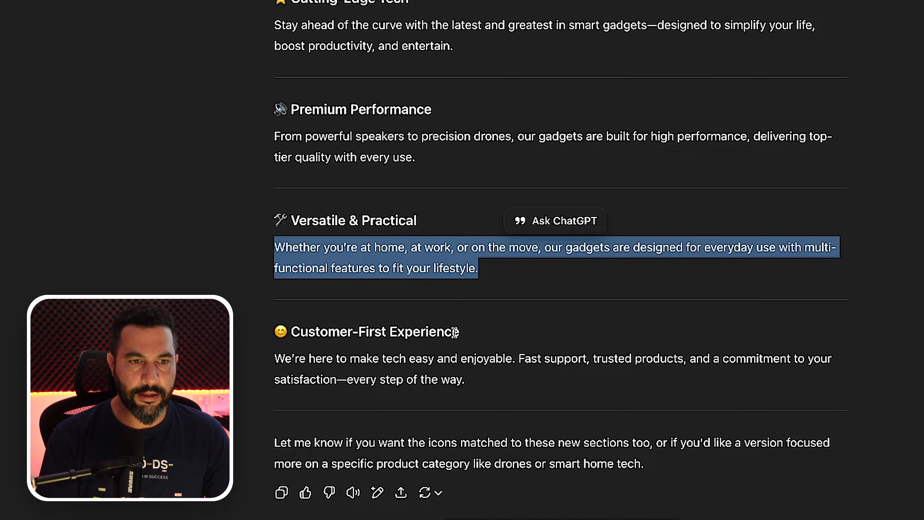
Step: Replace the User Satisfaction column's heading with "😊 Customer-First Experience" and its text with ChatGPT's matching description, and save
{"action": "left_click_drag", "start_coordinate": [473, 332], "coordinate": [271, 332]}
{"action": "key", "text": "ctrl+c"}
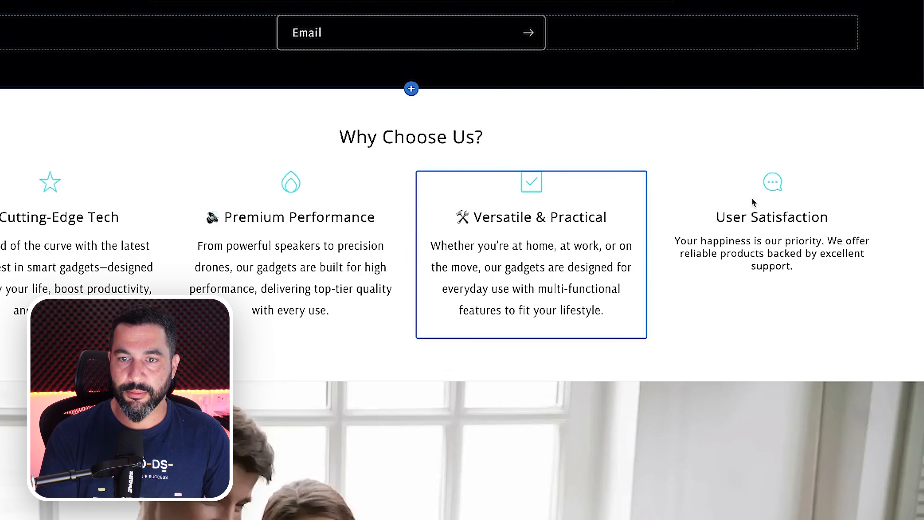
{"action": "left_click", "coordinate": [803, 207]}
{"action": "triple_click", "coordinate": [671, 176]}
{"action": "key", "text": "ctrl+v"}
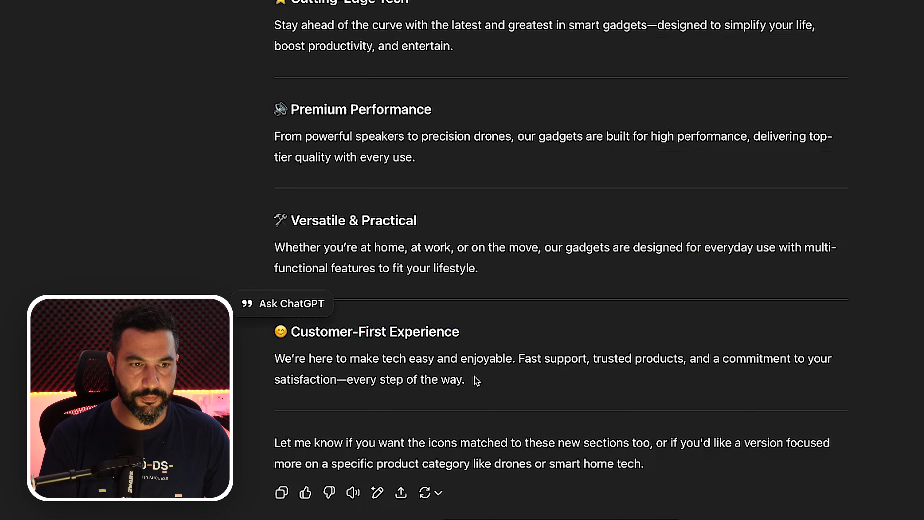
{"action": "left_click_drag", "start_coordinate": [475, 380], "coordinate": [274, 355]}
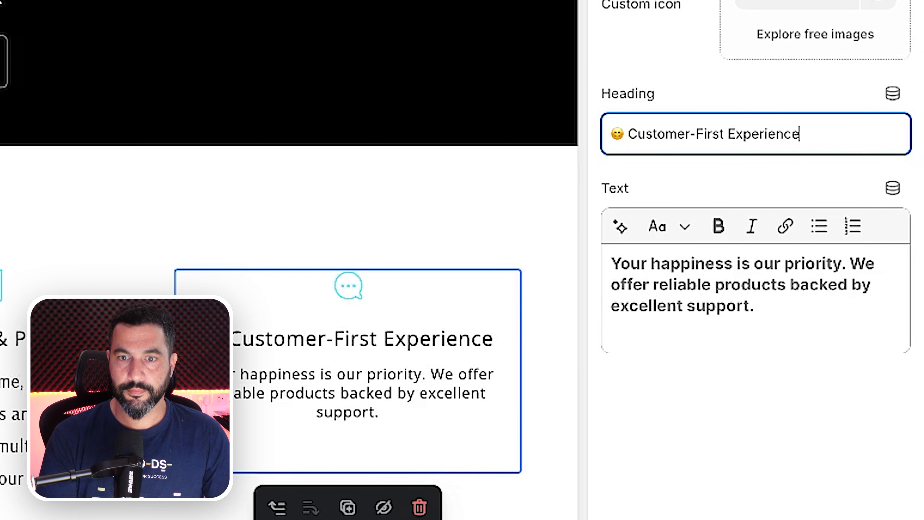
{"action": "key", "text": "ctrl+a"}
{"action": "type", "text": "We’re here to make tech easy and enjoyable. Fast support, trusted products, and a commitment to your satisfaction—every step of the way."}
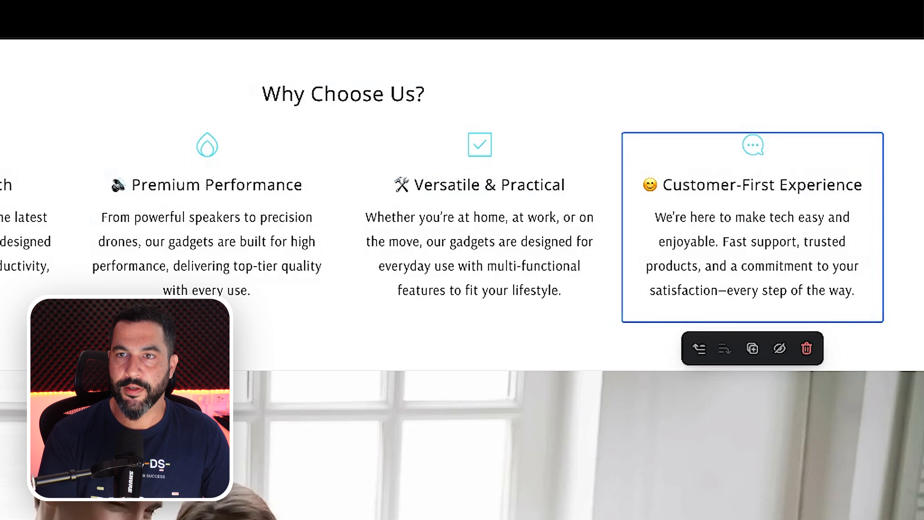
{"action": "left_click", "coordinate": [905, 44]}
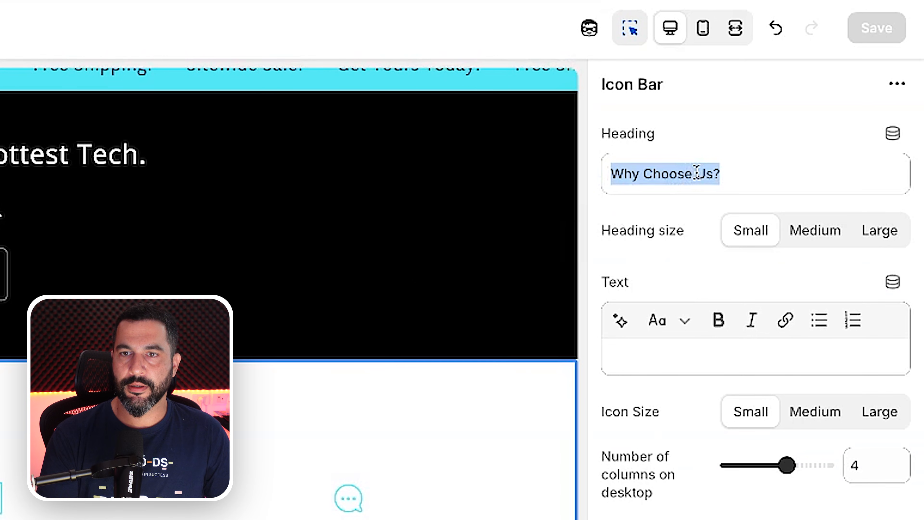
Step: Change the icon bar section's heading to "Why Choose Gadget Worlds?" and save the page
{"action": "double_click", "coordinate": [704, 174]}
{"action": "type", "text": "Gadget Worlds?"}
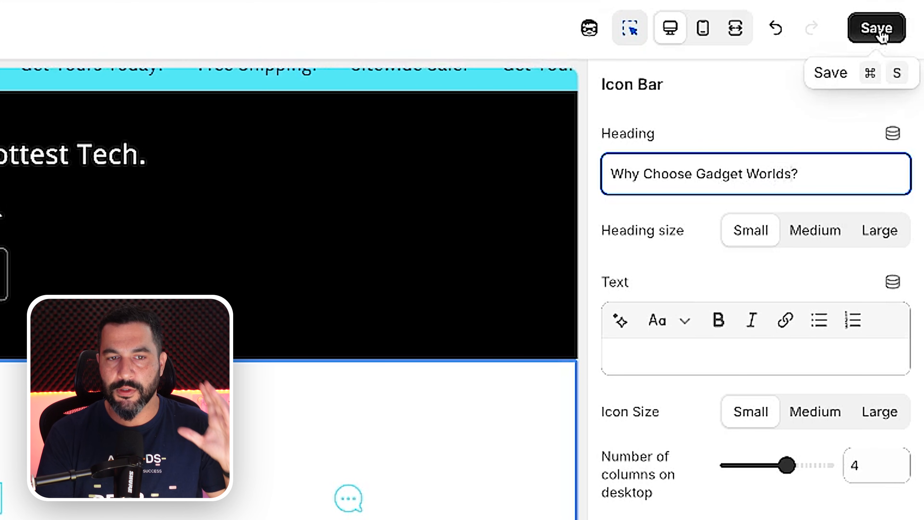
{"action": "left_click", "coordinate": [880, 31]}
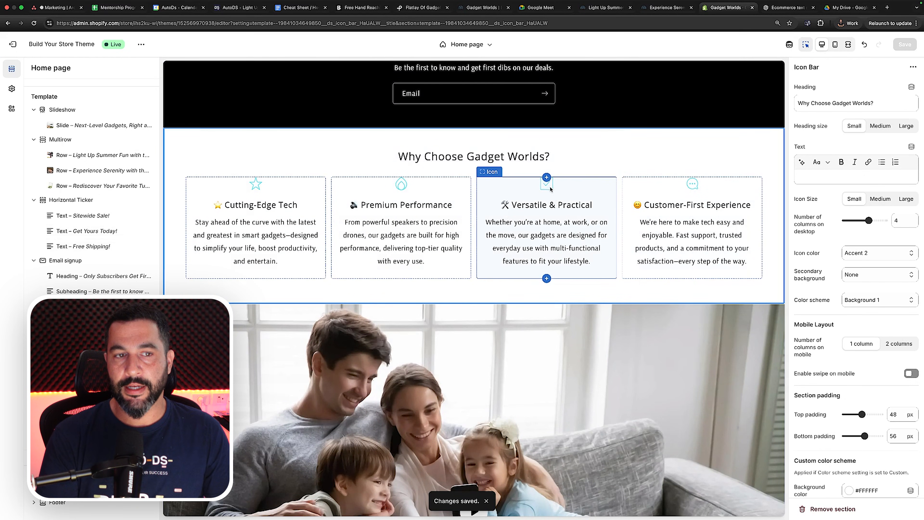
Step: Remove the emojis from the Cutting-Edge Tech and Premium Performance headings and save the changes
{"action": "left_click", "coordinate": [275, 196]}
{"action": "left_click", "coordinate": [817, 172]}
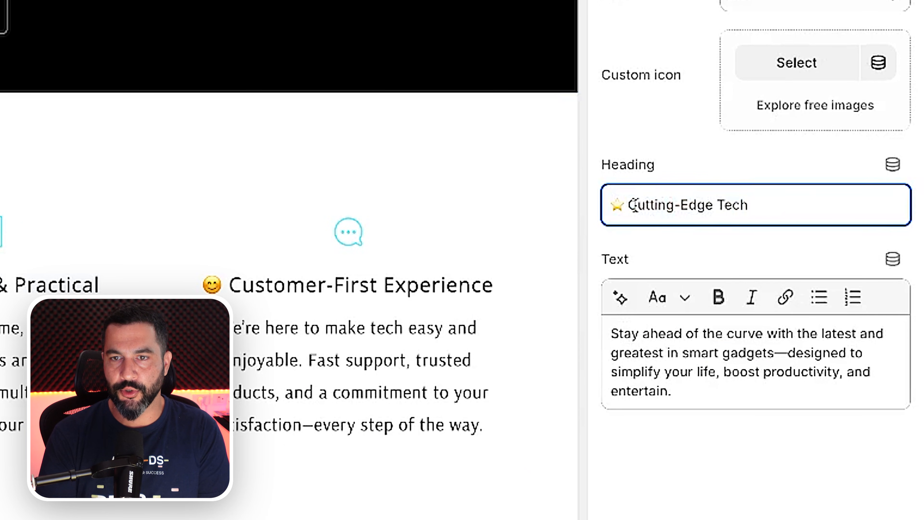
{"action": "left_click_drag", "start_coordinate": [634, 205], "coordinate": [577, 206]}
{"action": "key", "text": "BackSpace"}
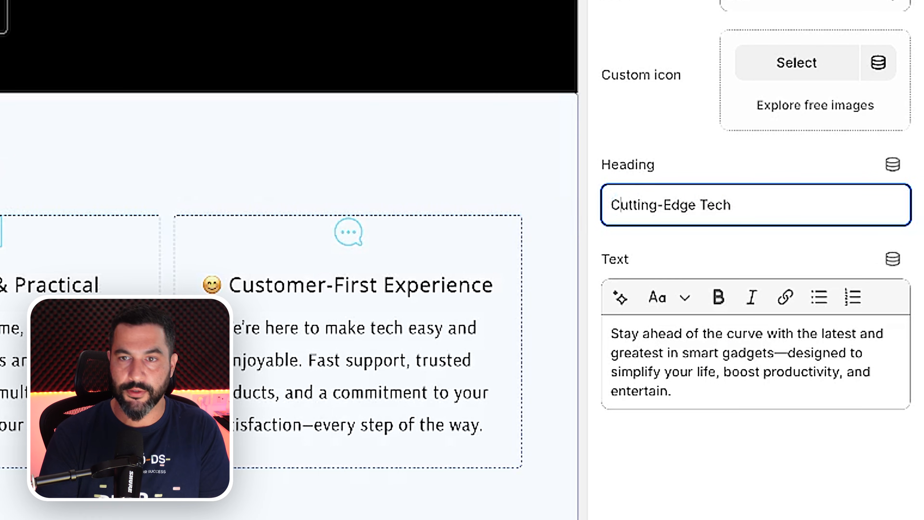
{"action": "left_click", "coordinate": [854, 41]}
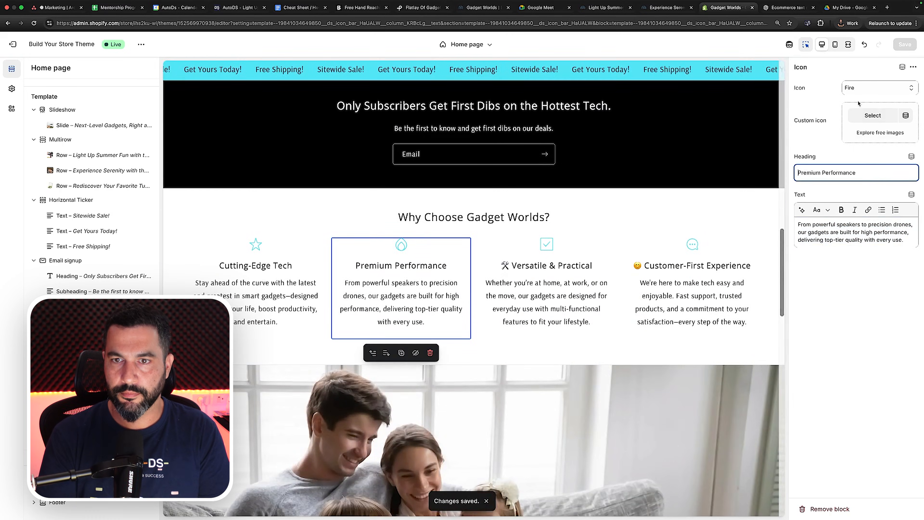
{"action": "left_click", "coordinate": [904, 45]}
Step: Remove the emojis from the Versatile & Practical and Customer-First Experience headings and save the changes
{"action": "left_click", "coordinate": [546, 266]}
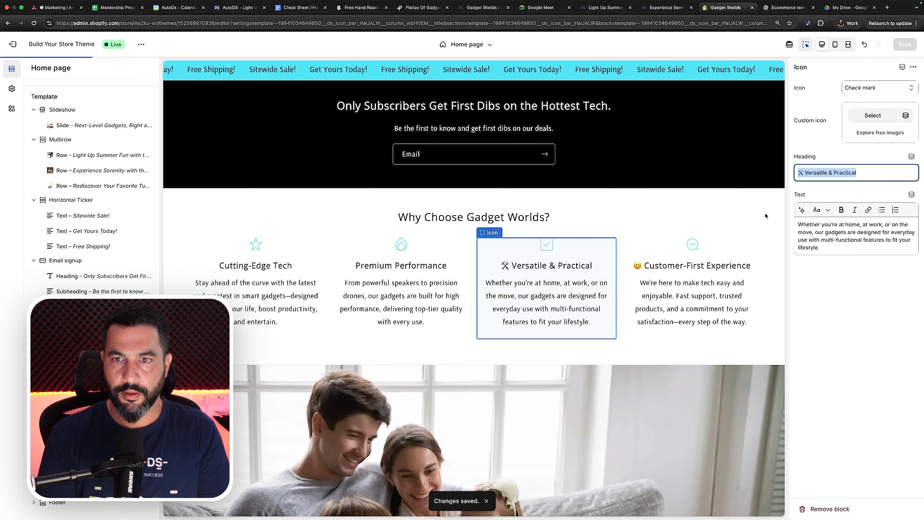
{"action": "left_click", "coordinate": [804, 170]}
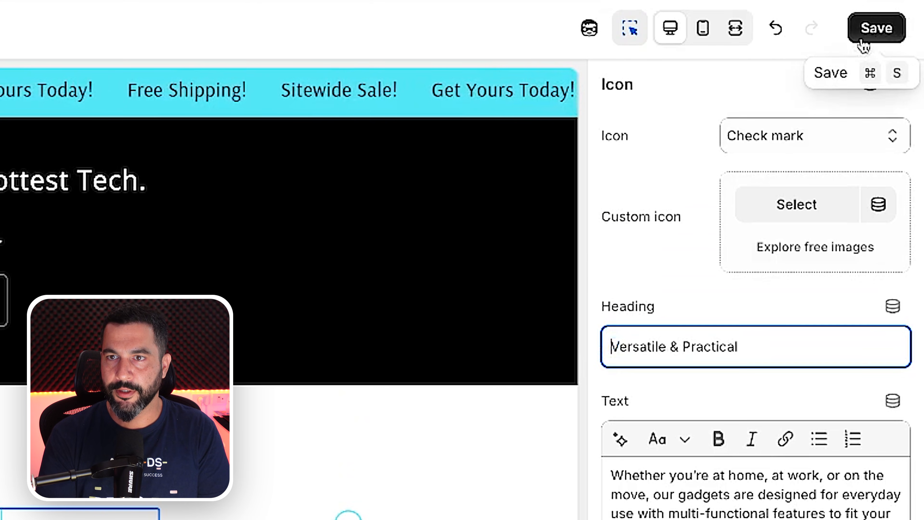
{"action": "left_click", "coordinate": [874, 27]}
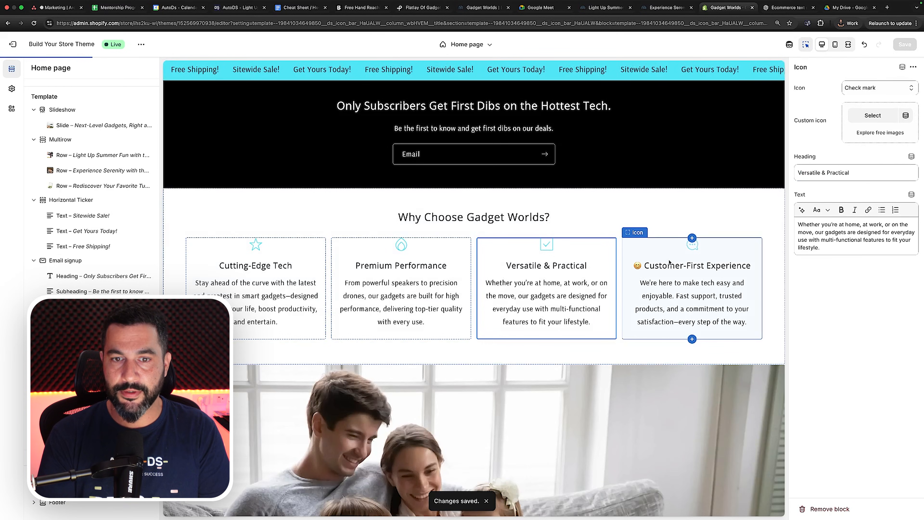
{"action": "left_click", "coordinate": [669, 261]}
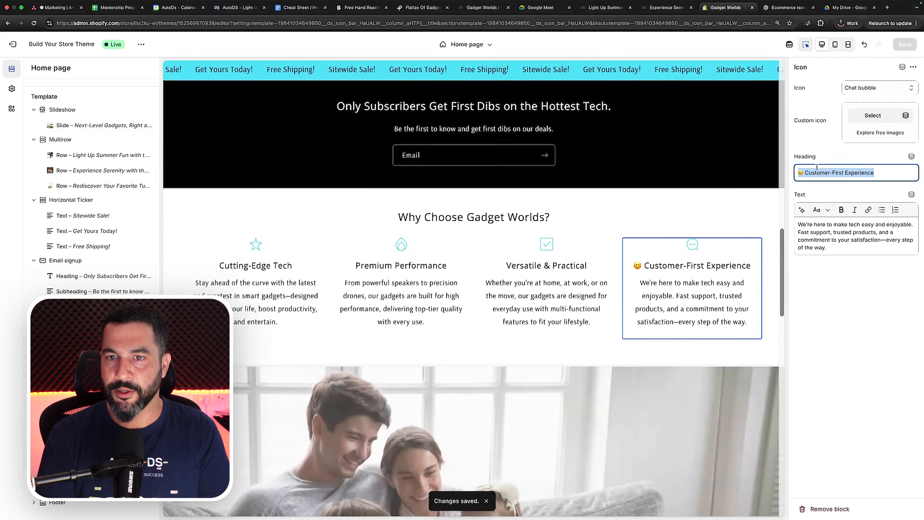
{"action": "left_click", "coordinate": [800, 173]}
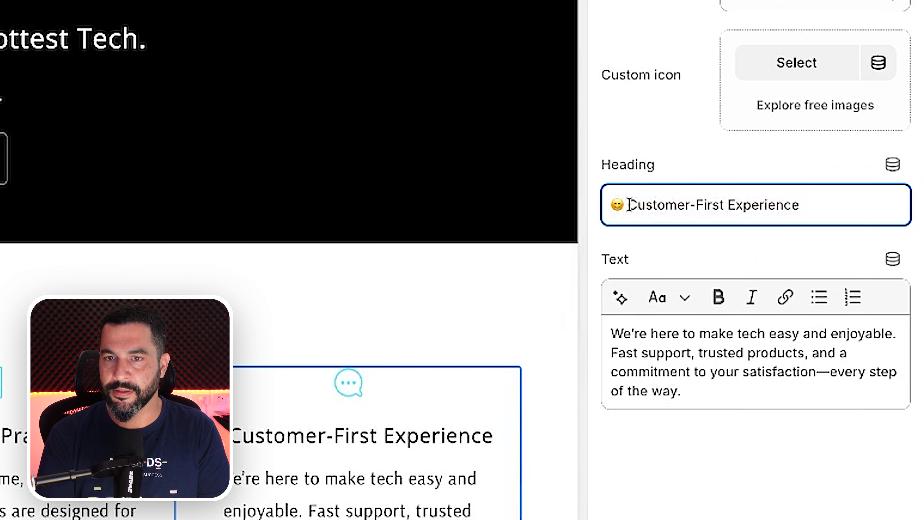
{"action": "key", "text": "BackSpace"}
{"action": "left_click", "coordinate": [876, 29]}
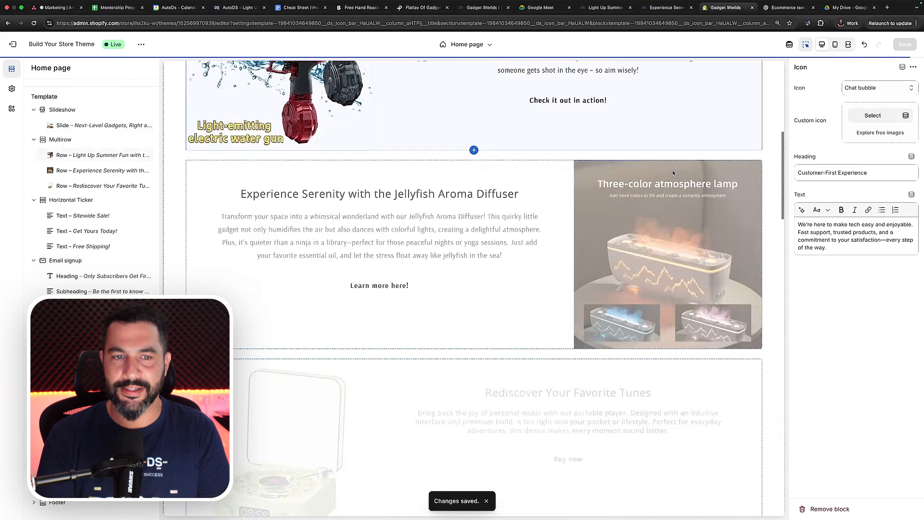
Step: Delete the Video section showing the family on the sofa from the home page
{"action": "scroll", "coordinate": [314, 150], "scroll_direction": "down", "scroll_amount": 3}
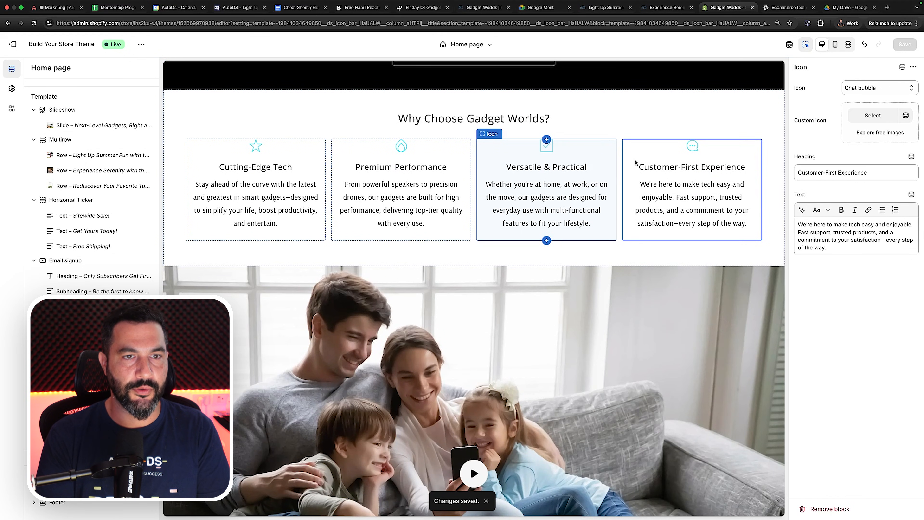
{"action": "scroll", "coordinate": [289, 127], "scroll_direction": "down", "scroll_amount": 7}
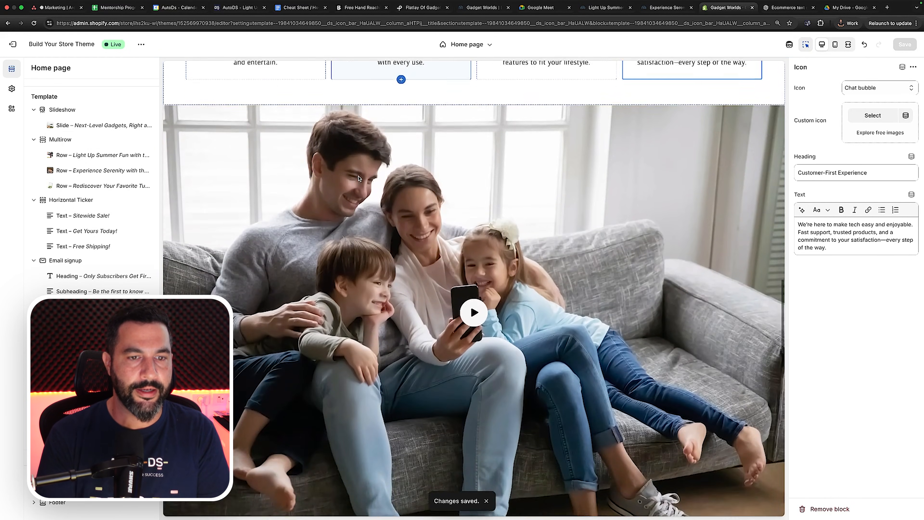
{"action": "left_click", "coordinate": [242, 353]}
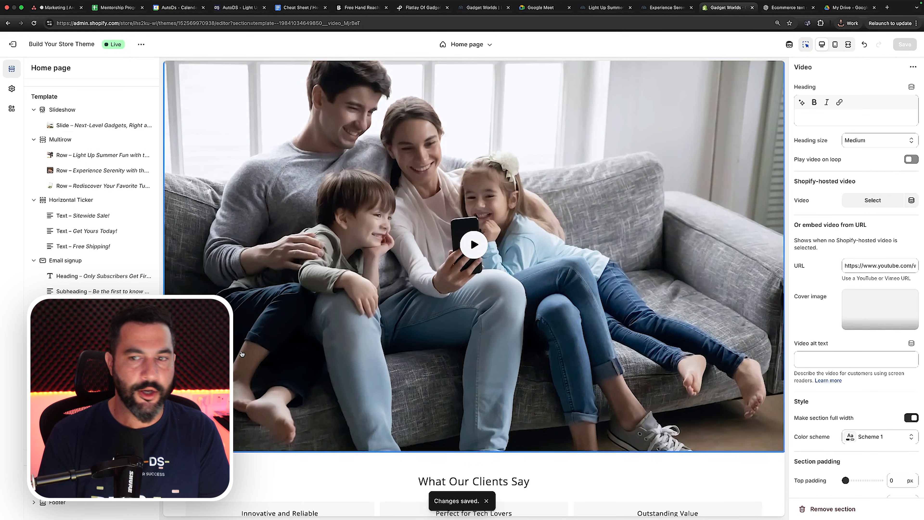
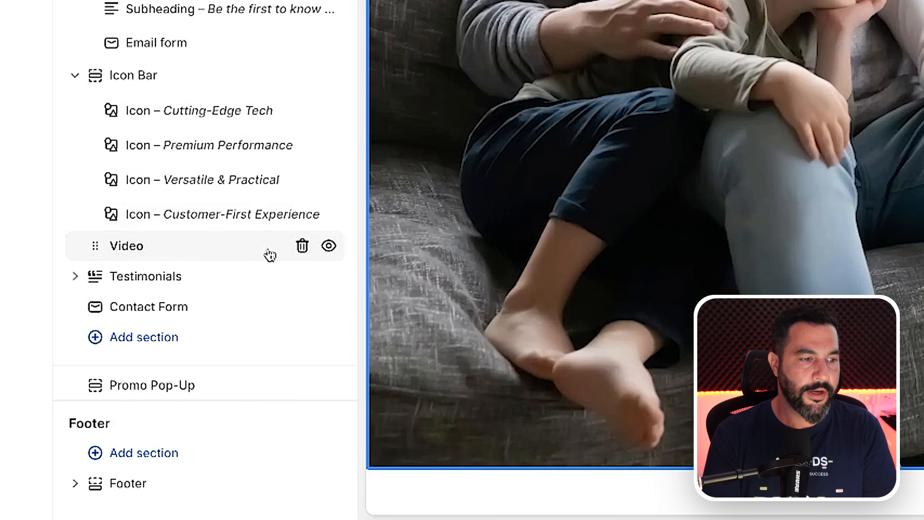
{"action": "left_click", "coordinate": [302, 245]}
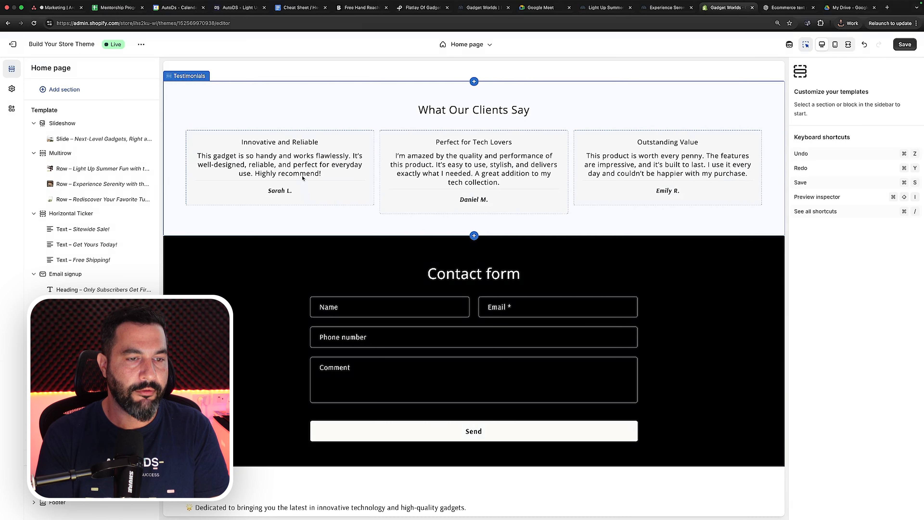
Step: Change the contact form section's heading to "Let Us Know What's On Your Mind."
{"action": "scroll", "coordinate": [298, 211], "scroll_direction": "up", "scroll_amount": 5}
{"action": "scroll", "coordinate": [295, 199], "scroll_direction": "down", "scroll_amount": 5}
{"action": "scroll", "coordinate": [294, 200], "scroll_direction": "down", "scroll_amount": 3}
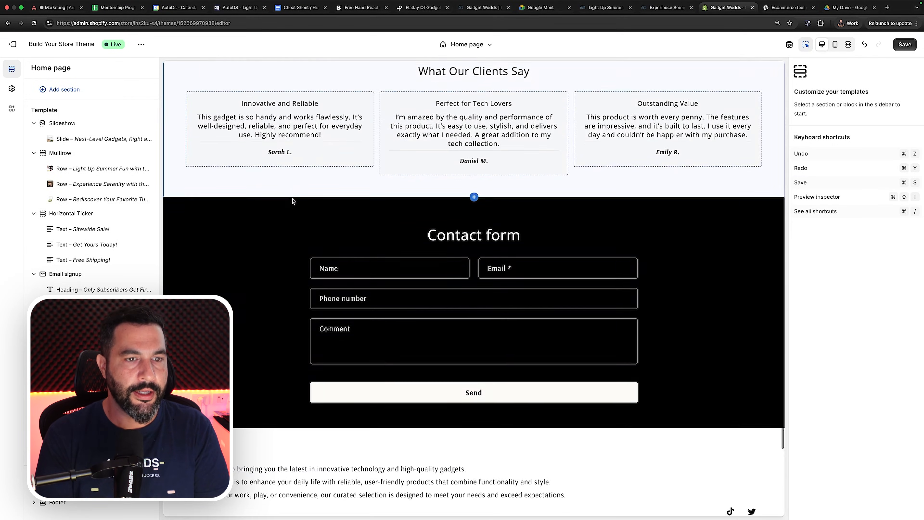
{"action": "scroll", "coordinate": [295, 199], "scroll_direction": "up", "scroll_amount": 3}
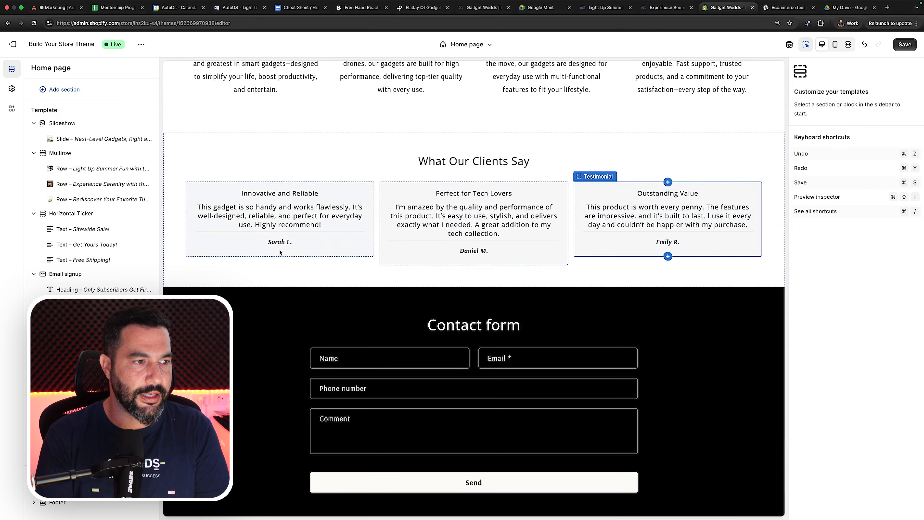
{"action": "scroll", "coordinate": [283, 284], "scroll_direction": "down", "scroll_amount": 3}
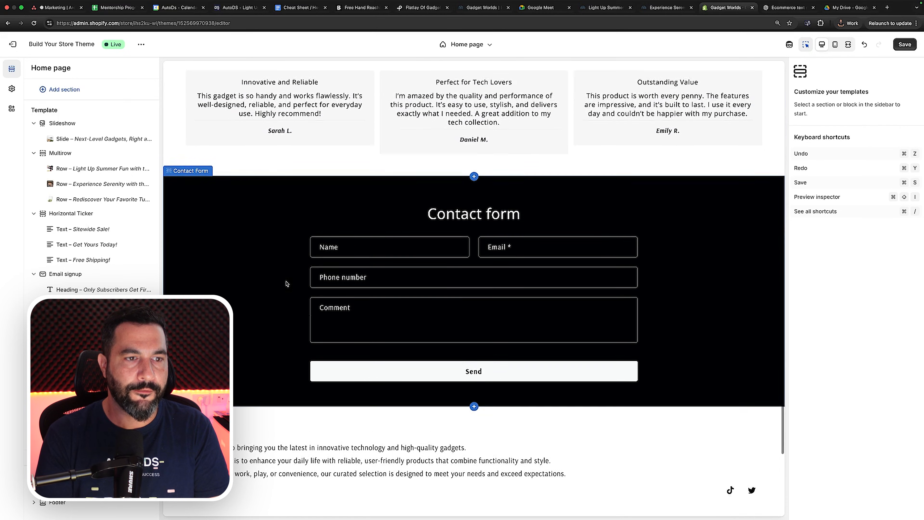
{"action": "scroll", "coordinate": [286, 284], "scroll_direction": "up", "scroll_amount": 1}
{"action": "left_click", "coordinate": [464, 257]}
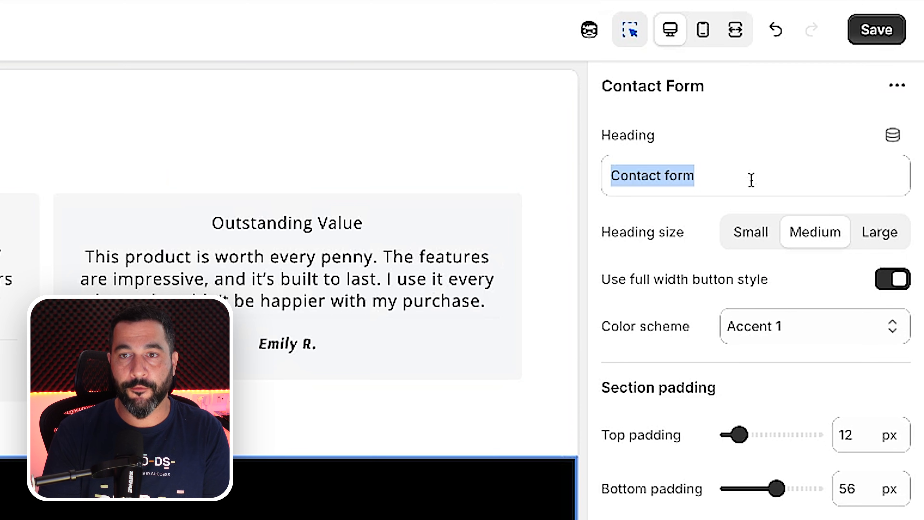
{"action": "left_click", "coordinate": [854, 105]}
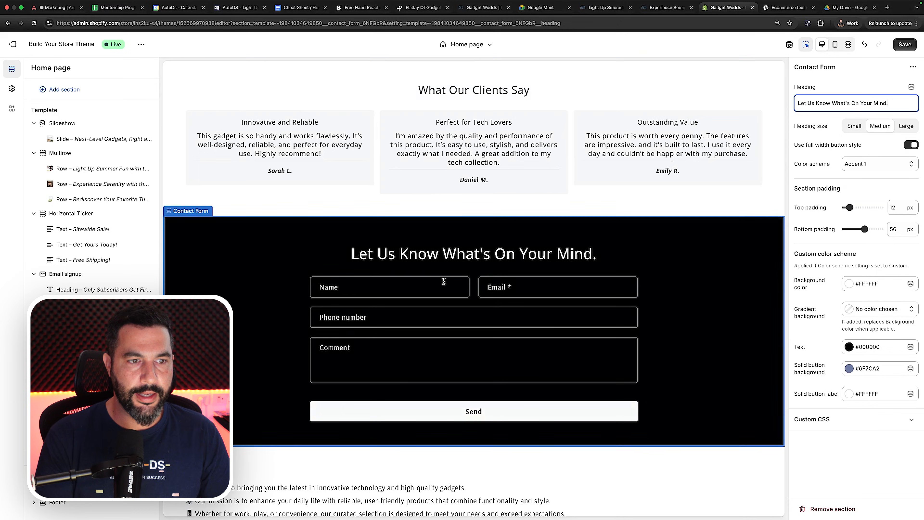
Step: Review the contact form, the footer's About Us text and quick links, and the home page sections above them
{"action": "scroll", "coordinate": [443, 279], "scroll_direction": "down", "scroll_amount": 5}
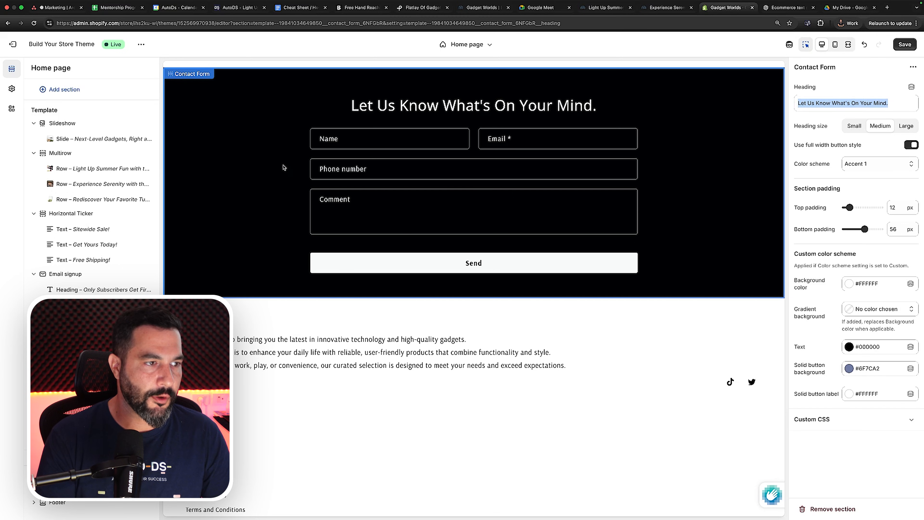
{"action": "scroll", "coordinate": [505, 167], "scroll_direction": "down", "scroll_amount": 1}
{"action": "scroll", "coordinate": [506, 167], "scroll_direction": "up", "scroll_amount": 1}
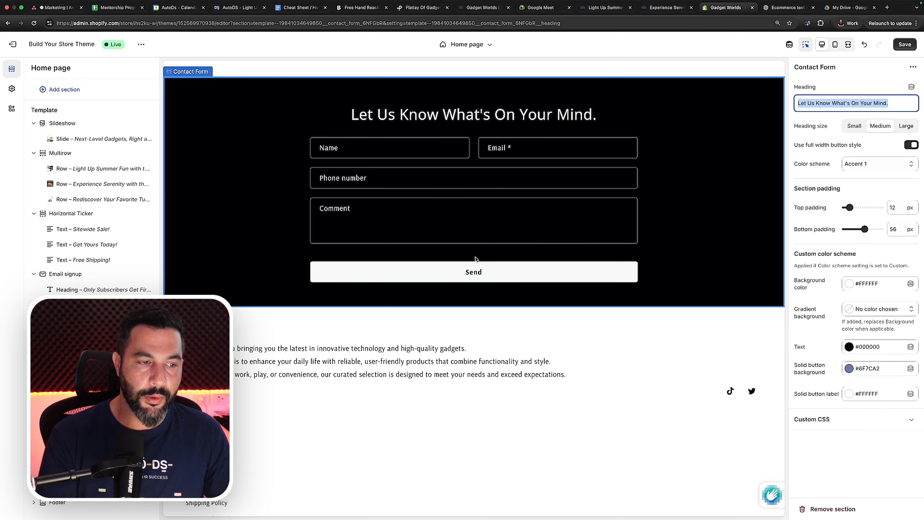
{"action": "scroll", "coordinate": [475, 258], "scroll_direction": "down", "scroll_amount": 4}
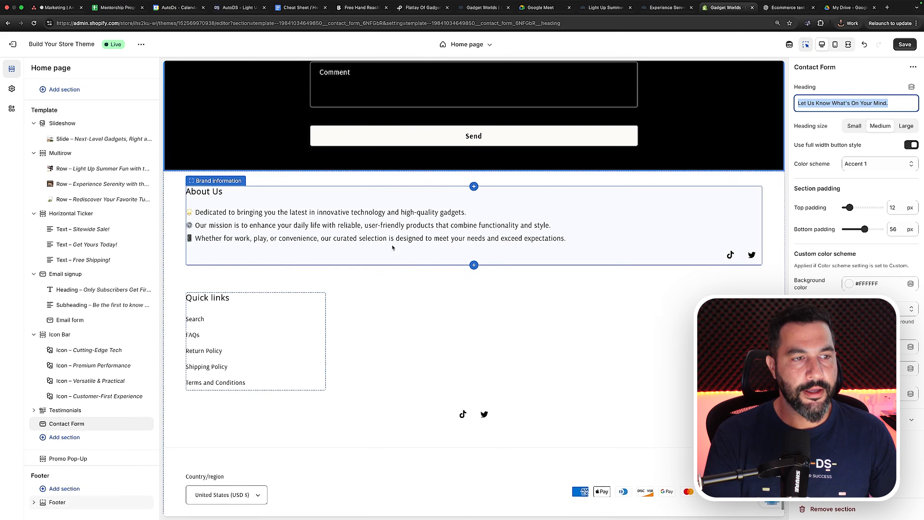
{"action": "scroll", "coordinate": [269, 221], "scroll_direction": "down", "scroll_amount": 1}
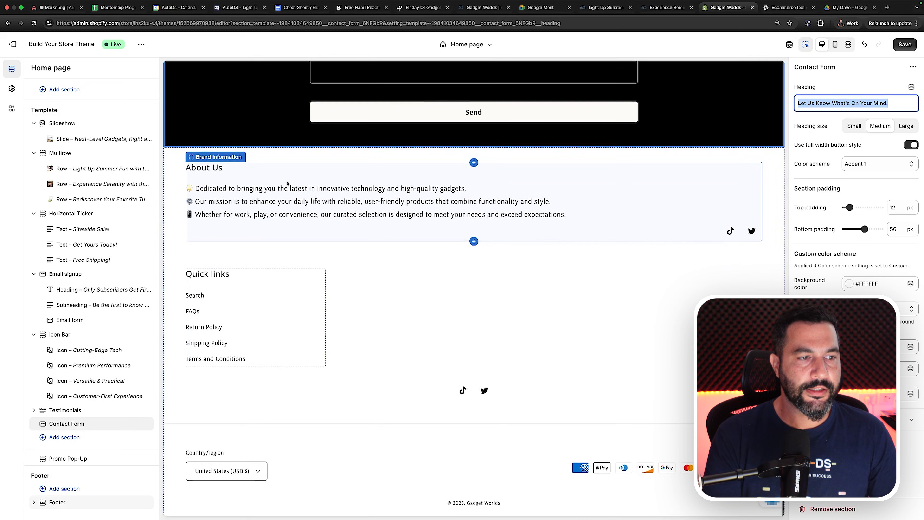
{"action": "scroll", "coordinate": [382, 220], "scroll_direction": "up", "scroll_amount": 20}
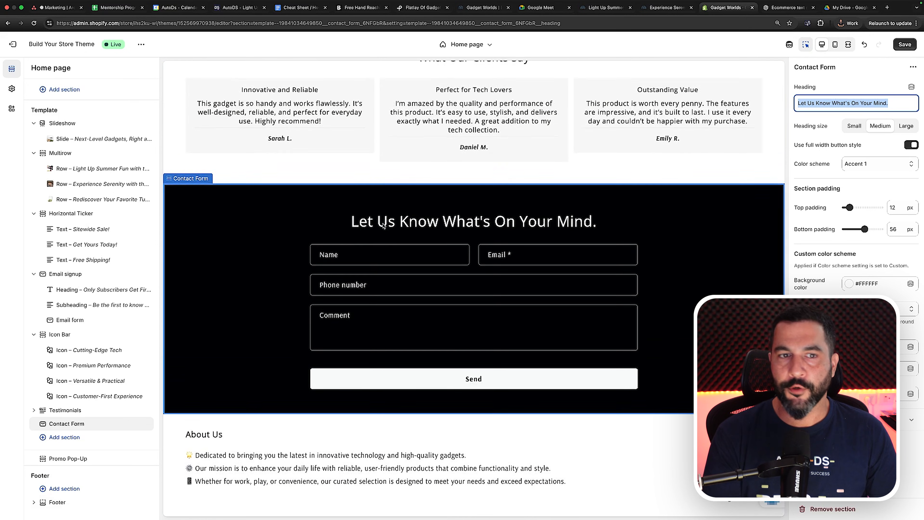
{"action": "scroll", "coordinate": [388, 223], "scroll_direction": "down", "scroll_amount": 12}
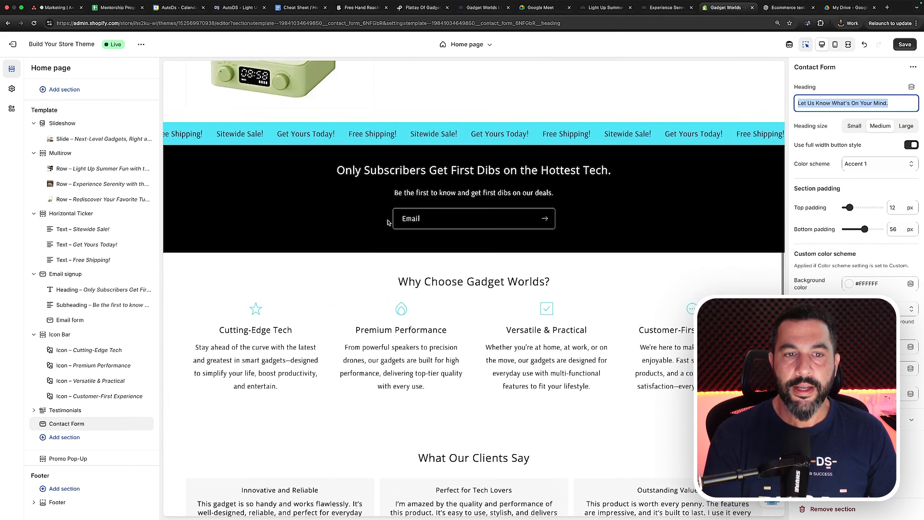
Step: Set the background color of the horizontal ticker above the email signup to black, #000000
{"action": "scroll", "coordinate": [375, 241], "scroll_direction": "up", "scroll_amount": 5}
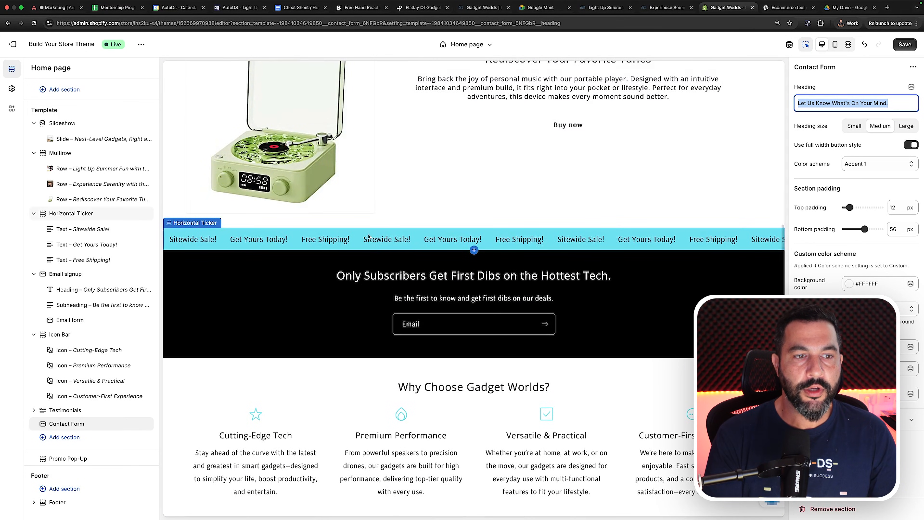
{"action": "left_click", "coordinate": [344, 235]}
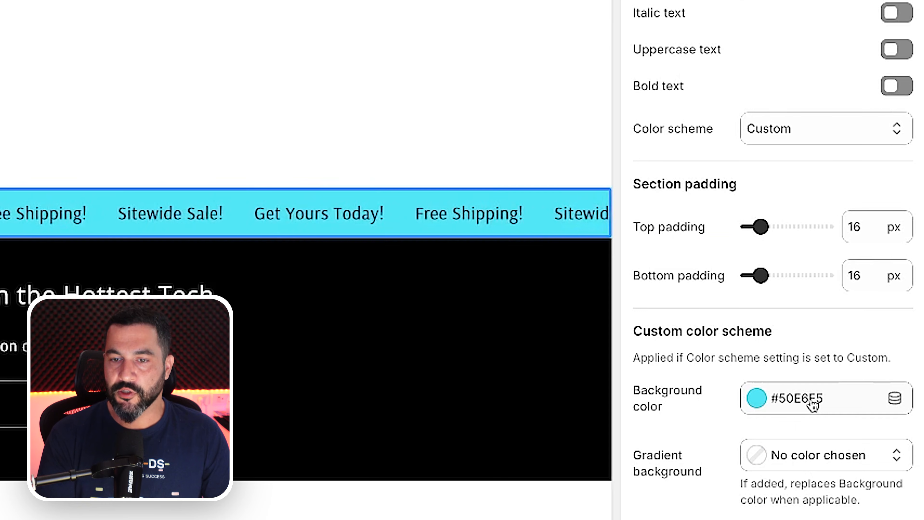
{"action": "left_click", "coordinate": [812, 400]}
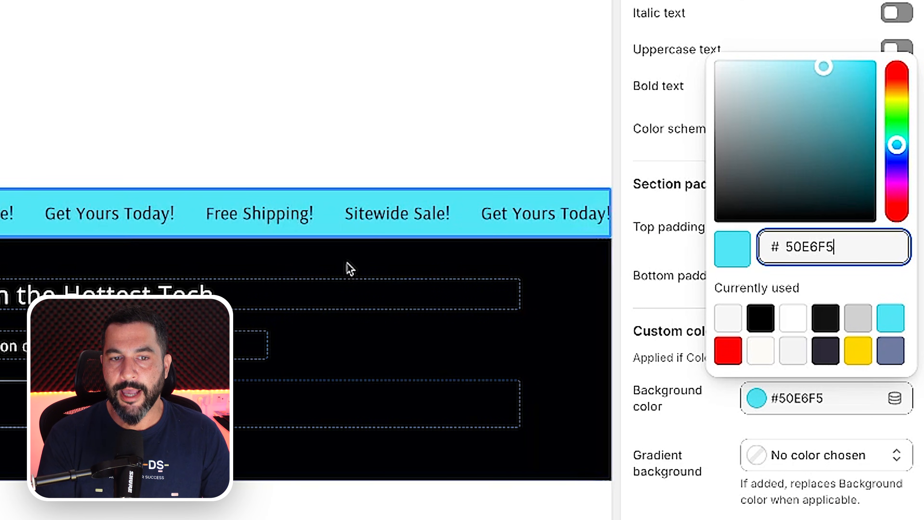
{"action": "left_click", "coordinate": [761, 319]}
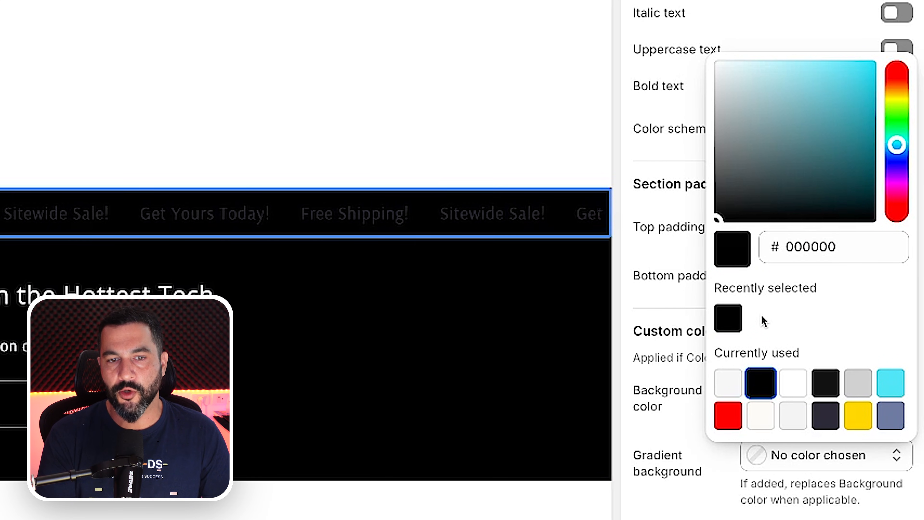
{"action": "left_click", "coordinate": [827, 516]}
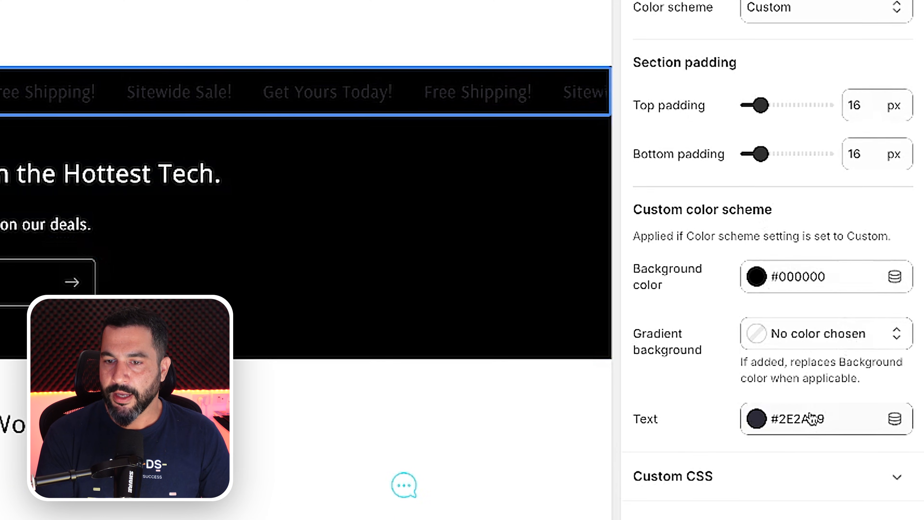
Step: Set the text color of the horizontal ticker above the email signup to #F6F6F6
{"action": "left_click", "coordinate": [811, 410]}
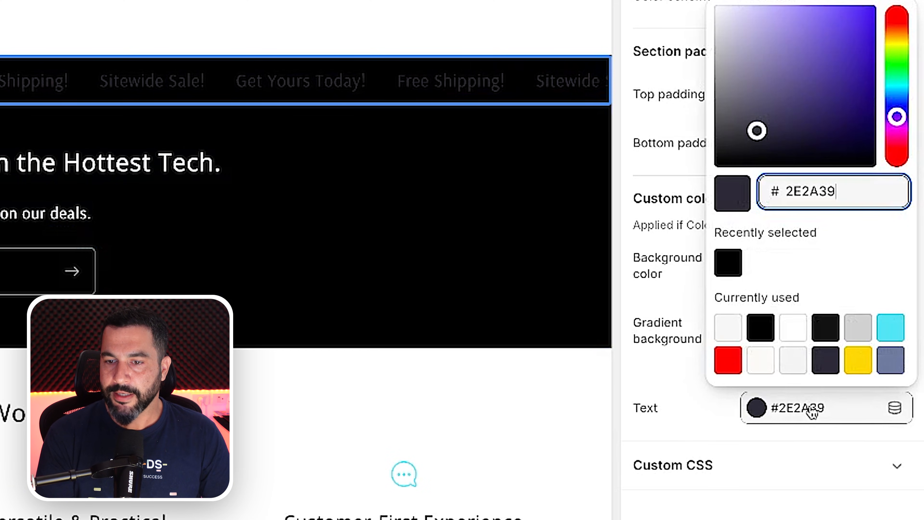
{"action": "left_click", "coordinate": [730, 329]}
{"action": "left_click", "coordinate": [834, 519]}
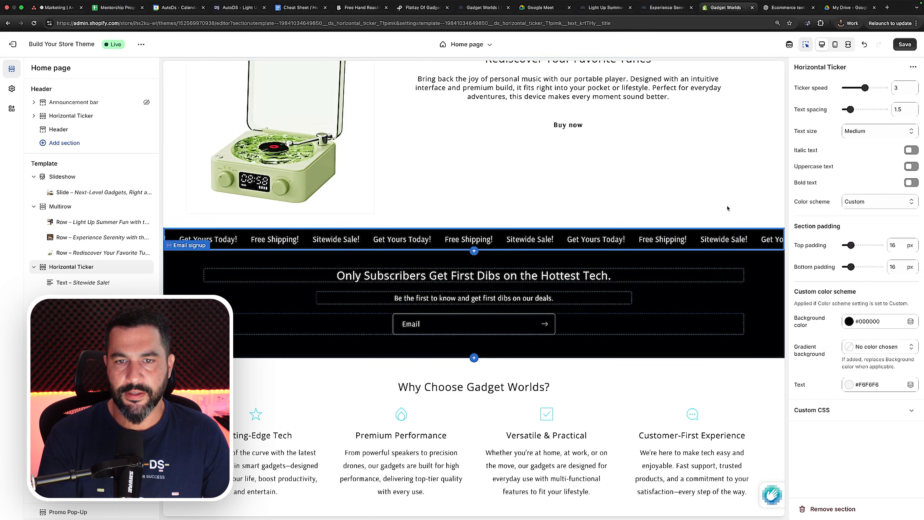
{"action": "left_click", "coordinate": [742, 324]}
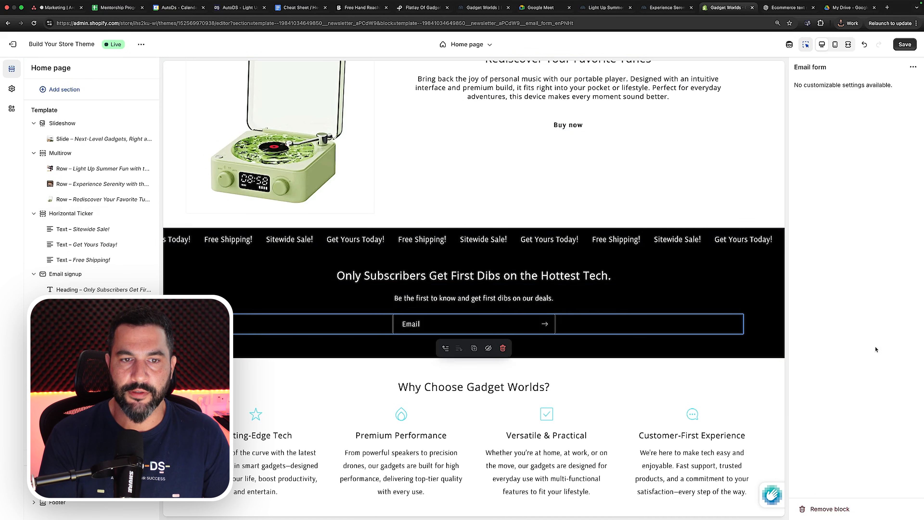
Step: Review the home page preview, from the icon bar, testimonials and contact form up to the product rows and slideshow
{"action": "scroll", "coordinate": [587, 219], "scroll_direction": "down", "scroll_amount": 3}
{"action": "scroll", "coordinate": [587, 216], "scroll_direction": "down", "scroll_amount": 7}
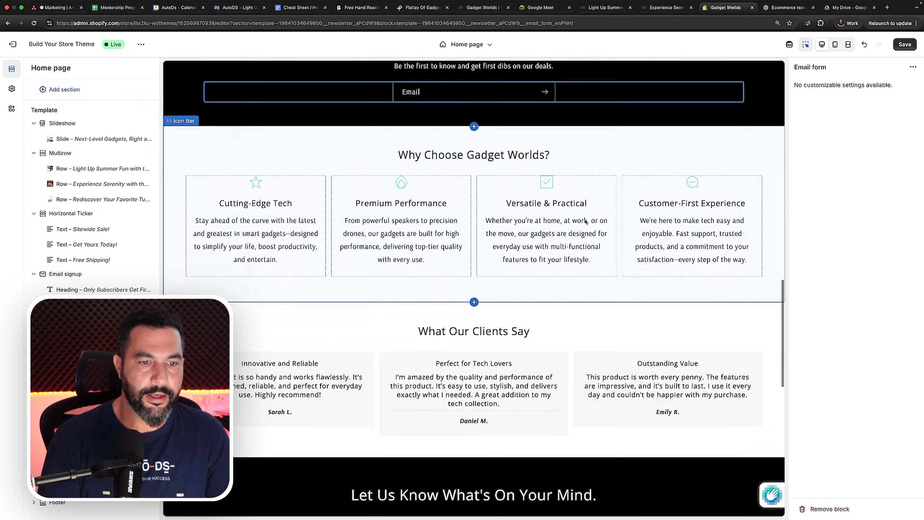
{"action": "scroll", "coordinate": [584, 221], "scroll_direction": "up", "scroll_amount": 5}
{"action": "scroll", "coordinate": [584, 220], "scroll_direction": "up", "scroll_amount": 1}
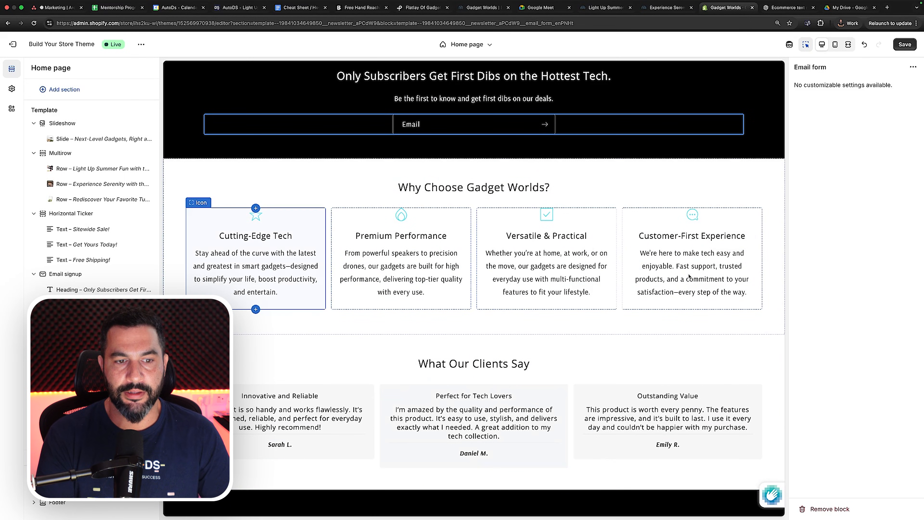
{"action": "scroll", "coordinate": [611, 250], "scroll_direction": "down", "scroll_amount": 12}
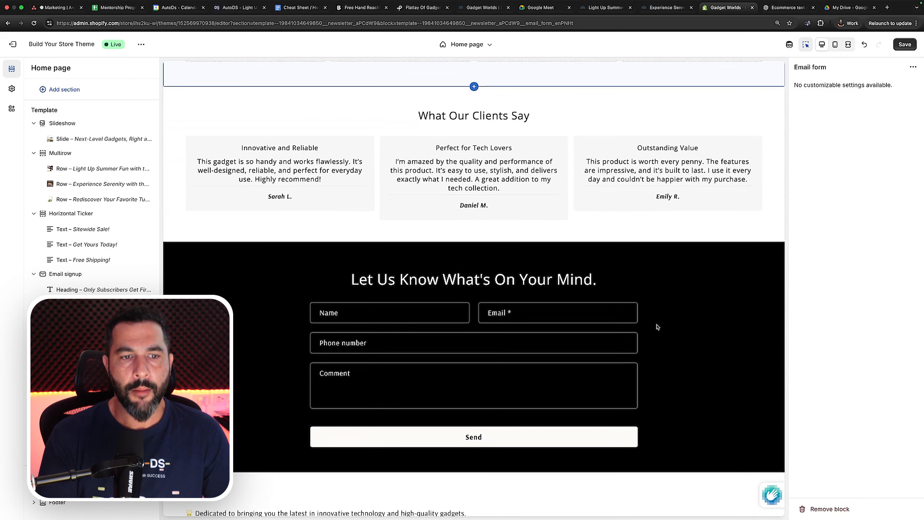
{"action": "scroll", "coordinate": [657, 327], "scroll_direction": "up", "scroll_amount": 20}
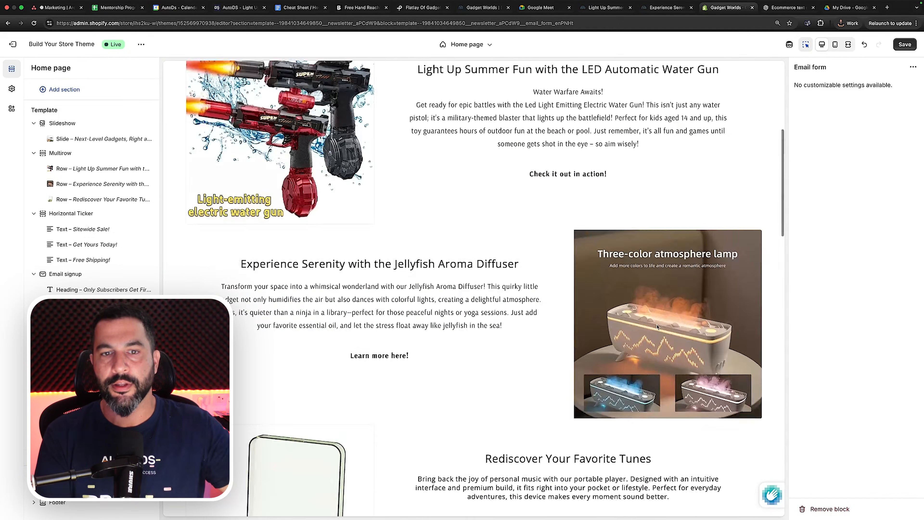
{"action": "scroll", "coordinate": [660, 307], "scroll_direction": "down", "scroll_amount": 5}
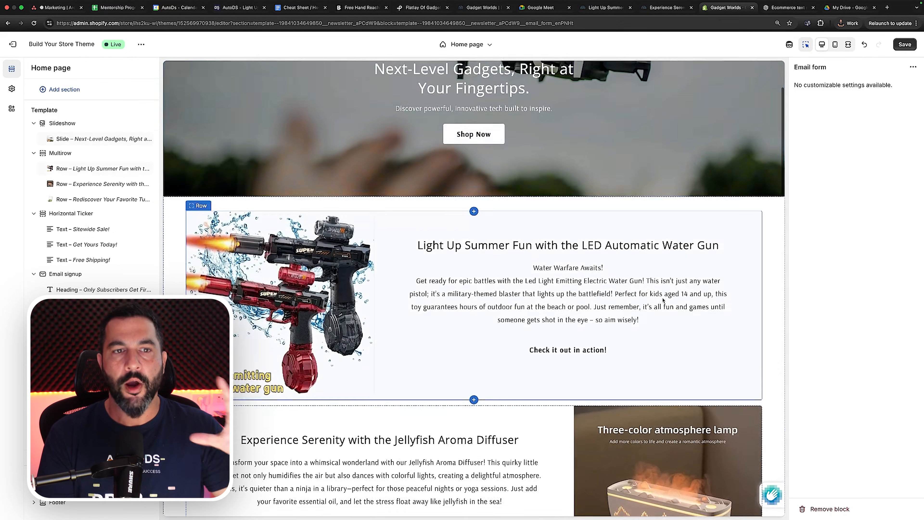
{"action": "scroll", "coordinate": [660, 306], "scroll_direction": "up", "scroll_amount": 5}
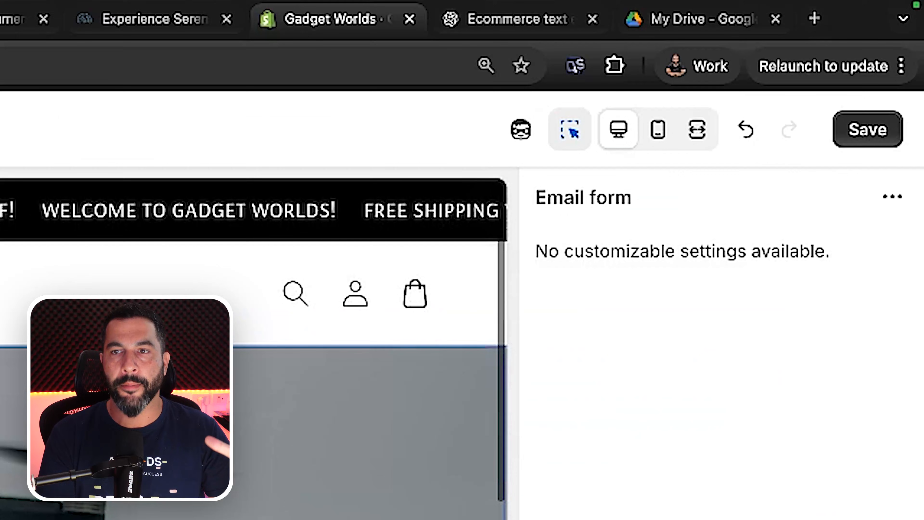
Step: Save the home page changes and open the live store at gadget-worlds.store in a new browser tab
{"action": "left_click", "coordinate": [869, 146]}
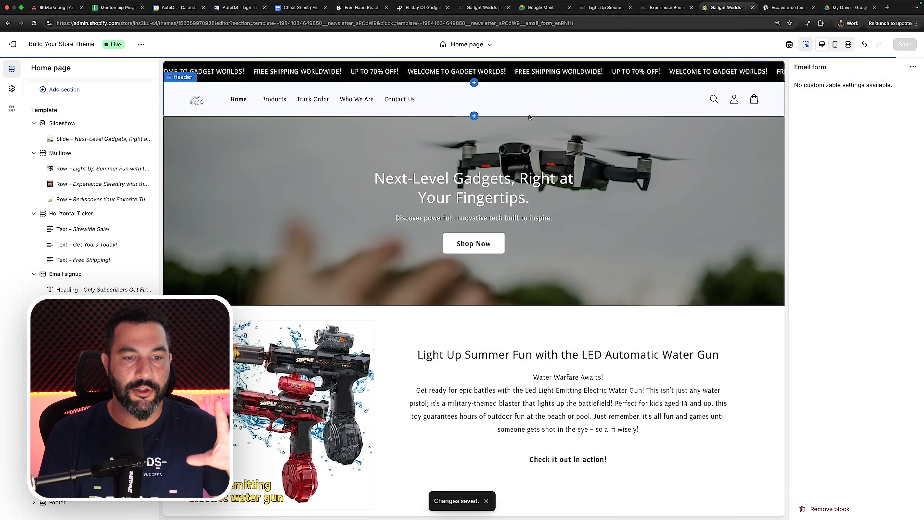
{"action": "scroll", "coordinate": [533, 135], "scroll_direction": "down", "scroll_amount": 10}
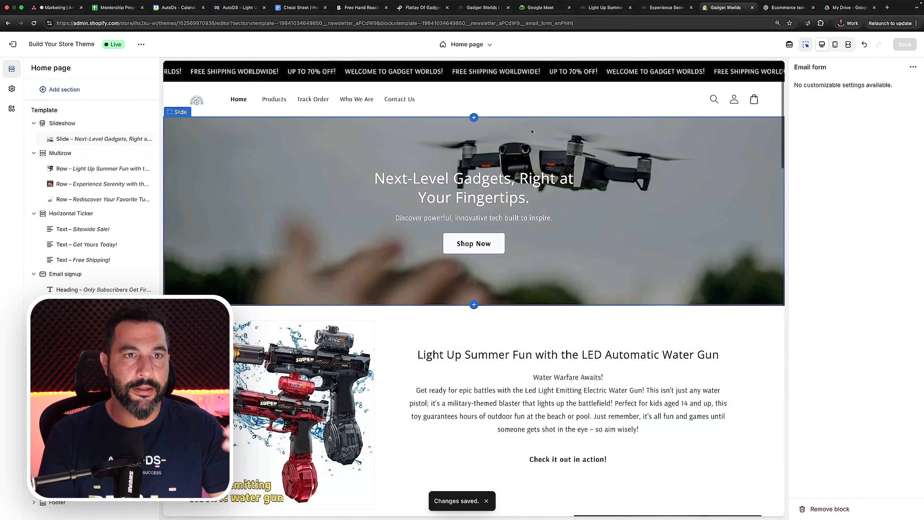
{"action": "left_click", "coordinate": [887, 8]}
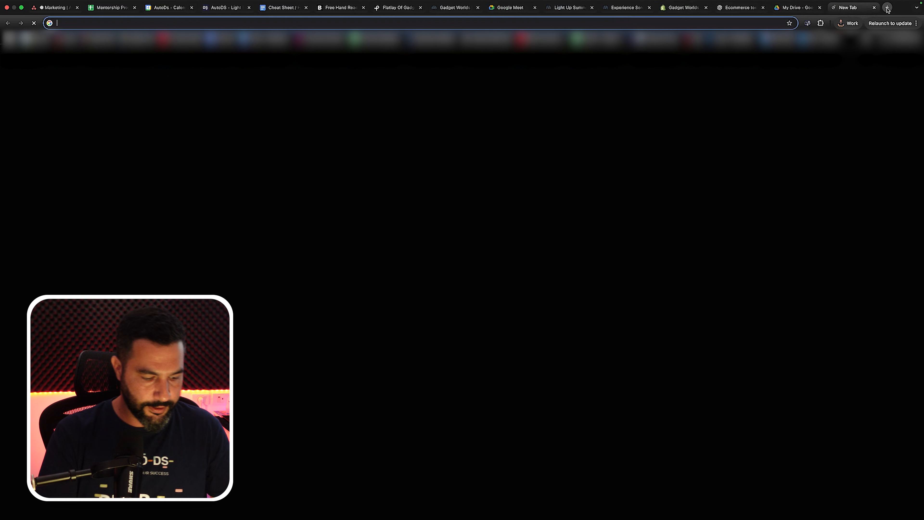
{"action": "type", "text": "gad"}
{"action": "key", "text": "Return"}
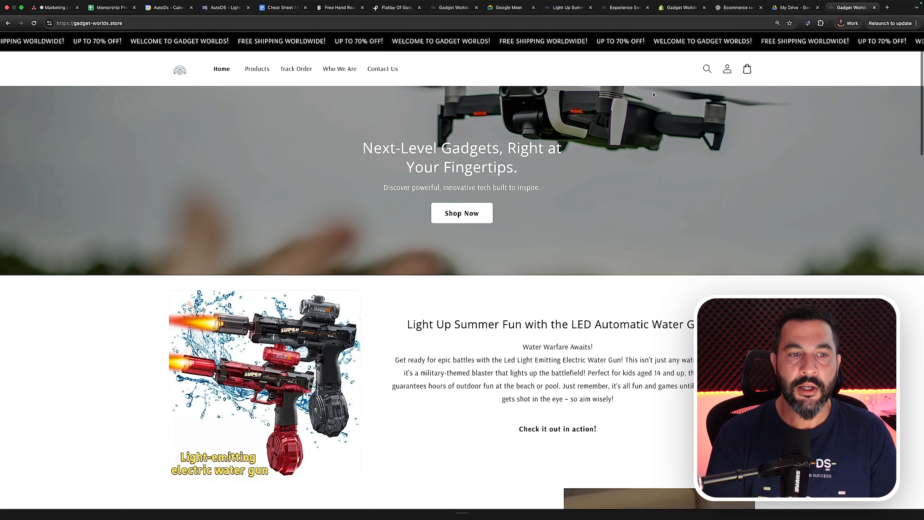
Step: Review the live store's home page from the slideshow banner through the product rows, ticker, signup, testimonials and contact form to the footer
{"action": "scroll", "coordinate": [653, 94], "scroll_direction": "down", "scroll_amount": 1}
{"action": "scroll", "coordinate": [653, 95], "scroll_direction": "down", "scroll_amount": 3}
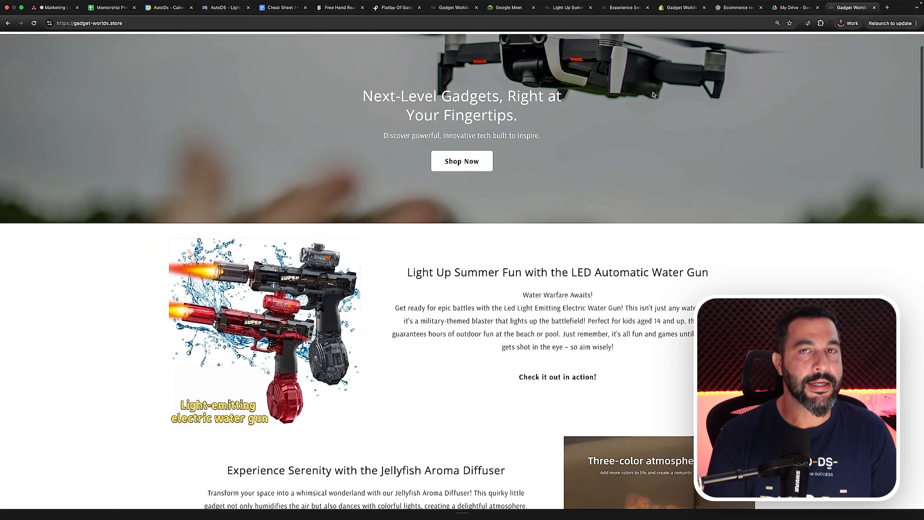
{"action": "scroll", "coordinate": [653, 95], "scroll_direction": "down", "scroll_amount": 6}
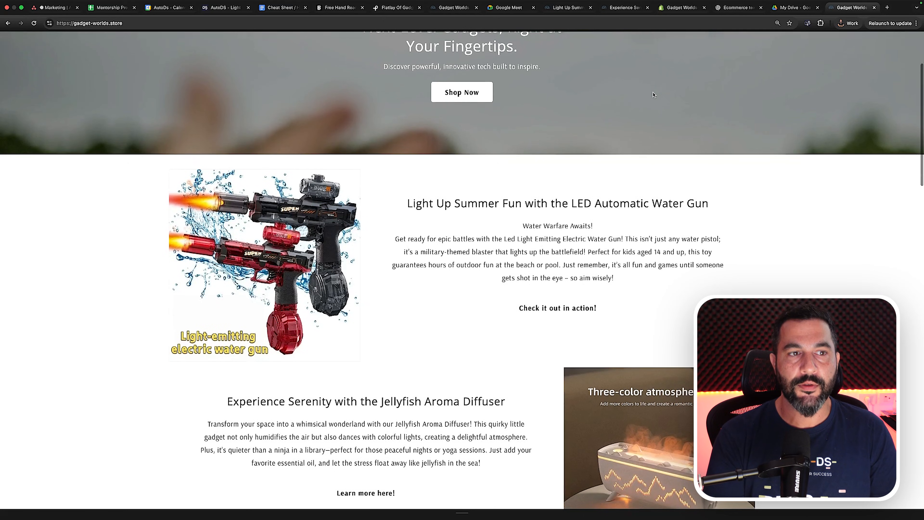
{"action": "scroll", "coordinate": [652, 93], "scroll_direction": "up", "scroll_amount": 10}
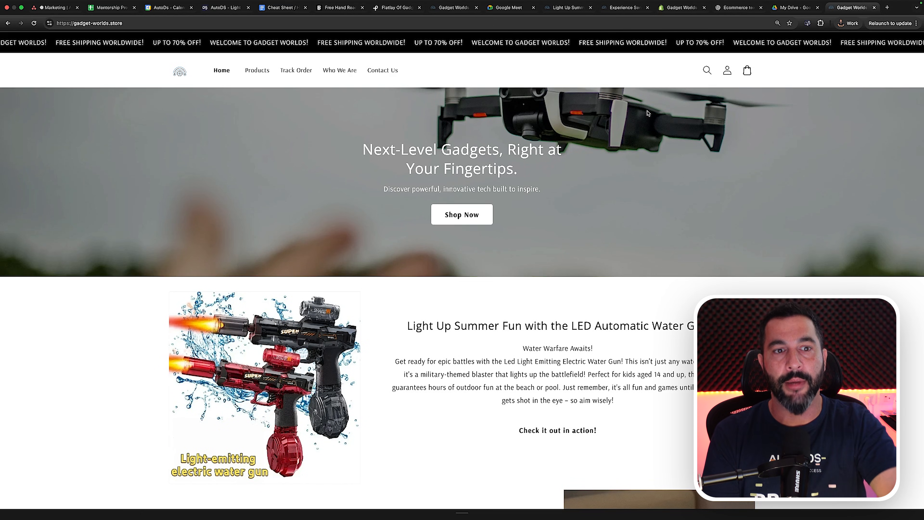
{"action": "scroll", "coordinate": [648, 113], "scroll_direction": "down", "scroll_amount": 3}
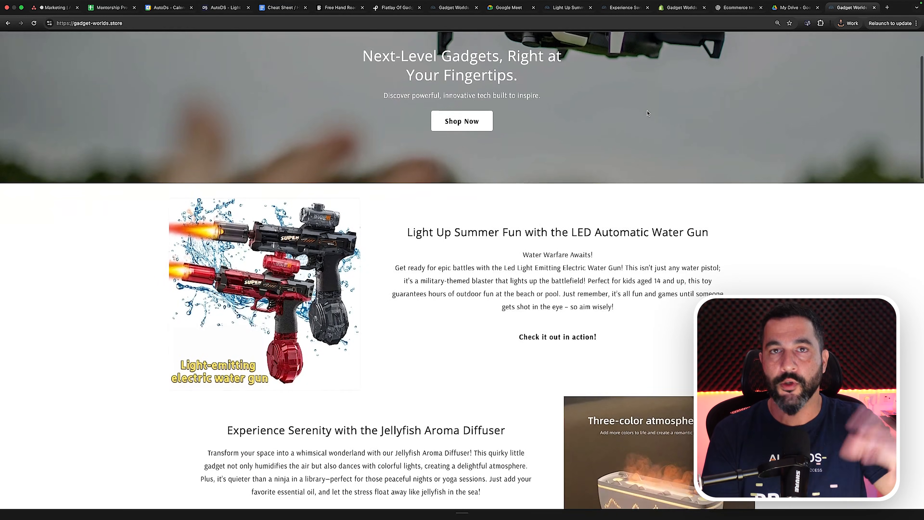
{"action": "scroll", "coordinate": [648, 113], "scroll_direction": "down", "scroll_amount": 8}
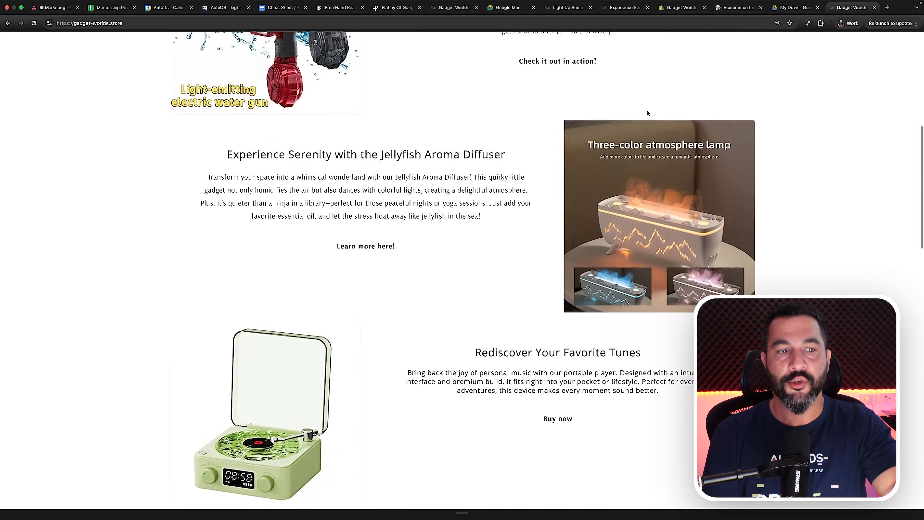
{"action": "scroll", "coordinate": [648, 114], "scroll_direction": "down", "scroll_amount": 5}
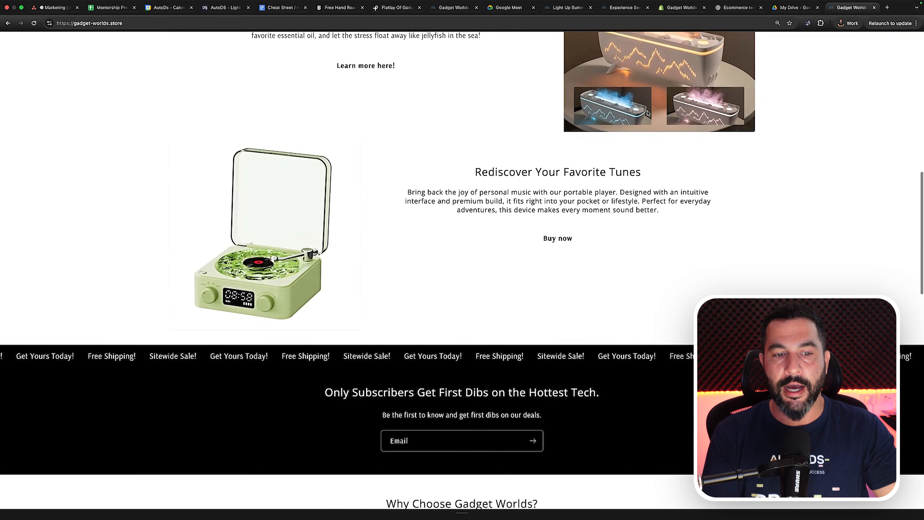
{"action": "scroll", "coordinate": [648, 113], "scroll_direction": "down", "scroll_amount": 6}
{"action": "scroll", "coordinate": [648, 113], "scroll_direction": "down", "scroll_amount": 2}
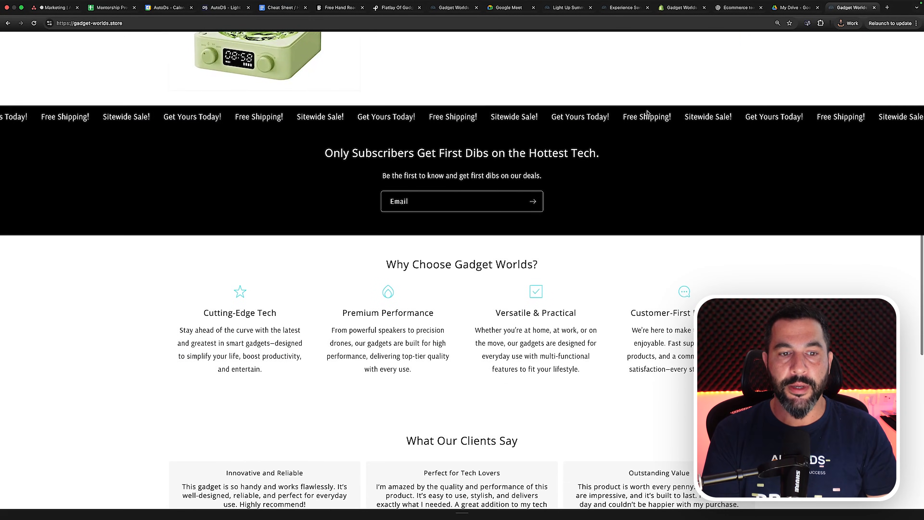
{"action": "scroll", "coordinate": [647, 113], "scroll_direction": "down", "scroll_amount": 4}
{"action": "scroll", "coordinate": [647, 113], "scroll_direction": "up", "scroll_amount": 15}
{"action": "scroll", "coordinate": [647, 113], "scroll_direction": "down", "scroll_amount": 13}
{"action": "scroll", "coordinate": [647, 113], "scroll_direction": "down", "scroll_amount": 15}
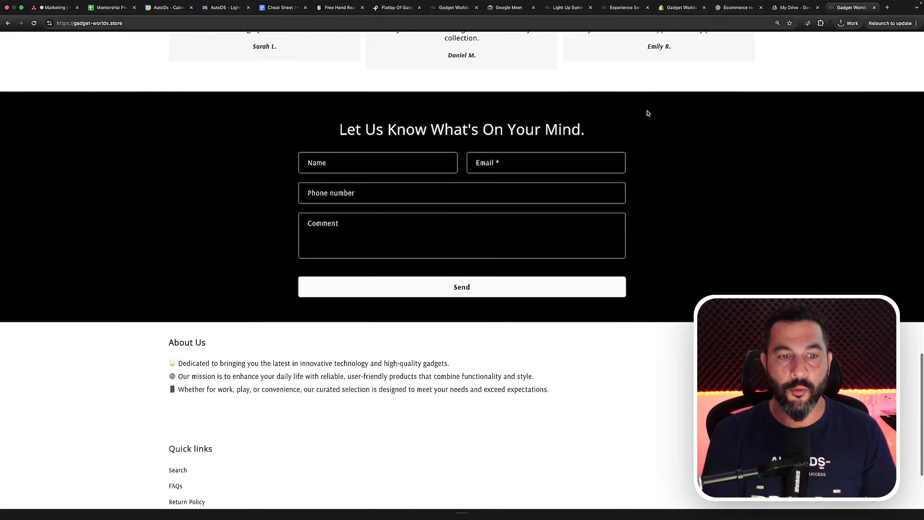
{"action": "scroll", "coordinate": [647, 114], "scroll_direction": "up", "scroll_amount": 15}
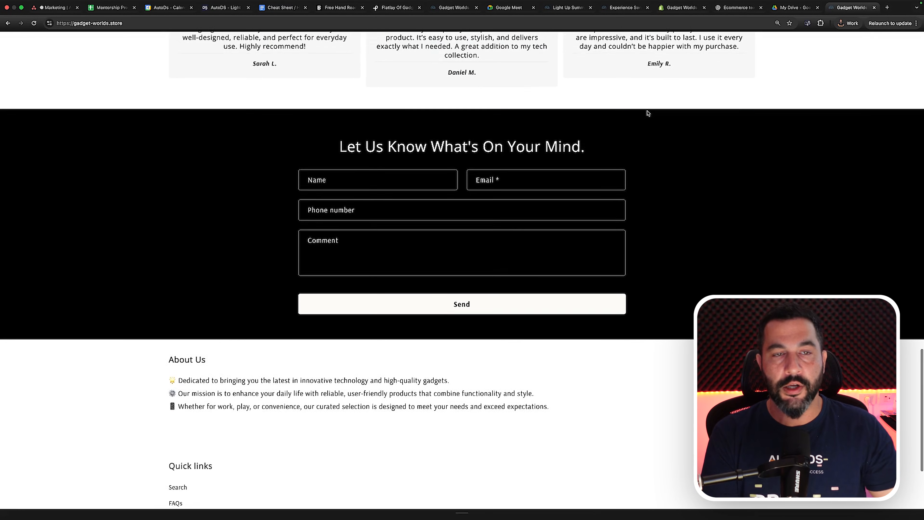
{"action": "scroll", "coordinate": [648, 113], "scroll_direction": "up", "scroll_amount": 8}
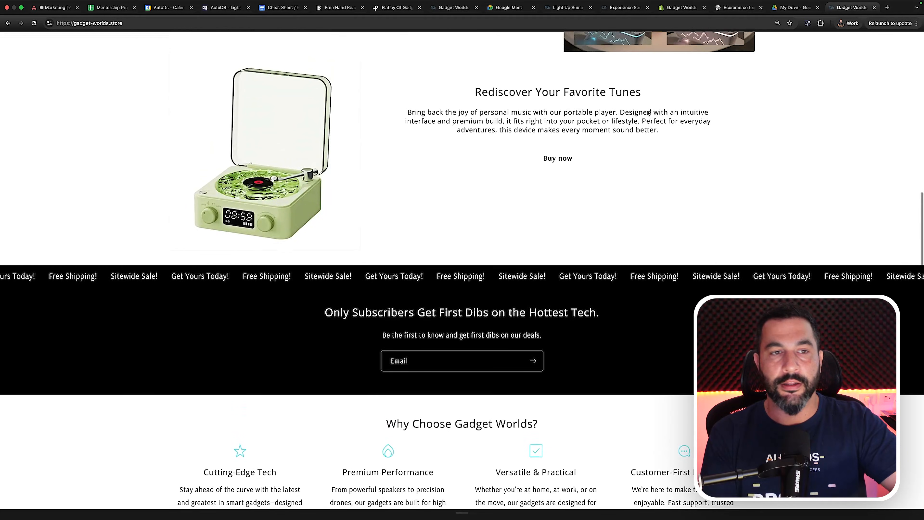
{"action": "scroll", "coordinate": [647, 113], "scroll_direction": "up", "scroll_amount": 10}
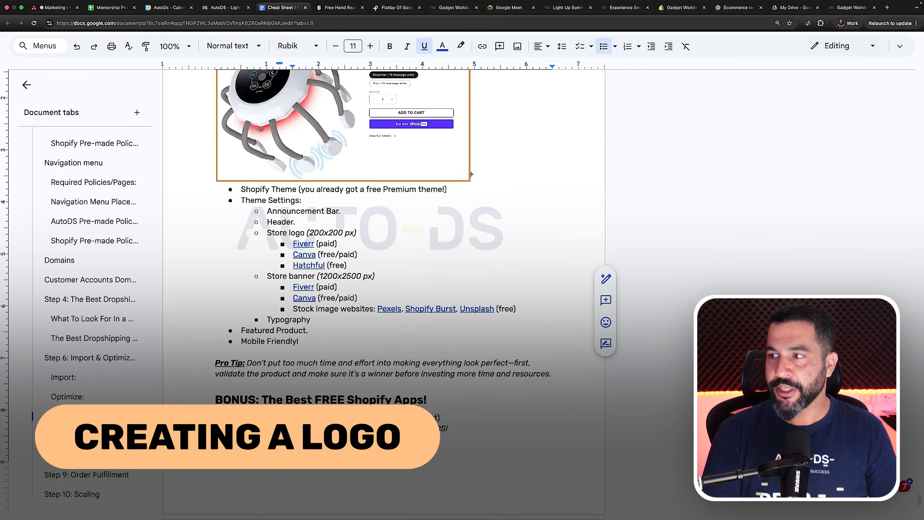
Step: Check the store logo resources in the Cheat Sheet document and open the free Hatchful logo maker link
{"action": "scroll", "coordinate": [535, 120], "scroll_direction": "down", "scroll_amount": 1}
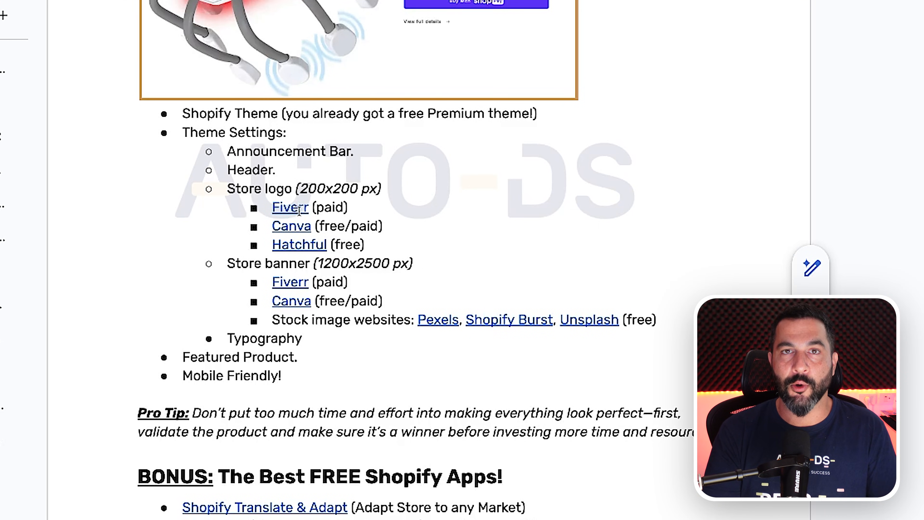
{"action": "left_click", "coordinate": [302, 226]}
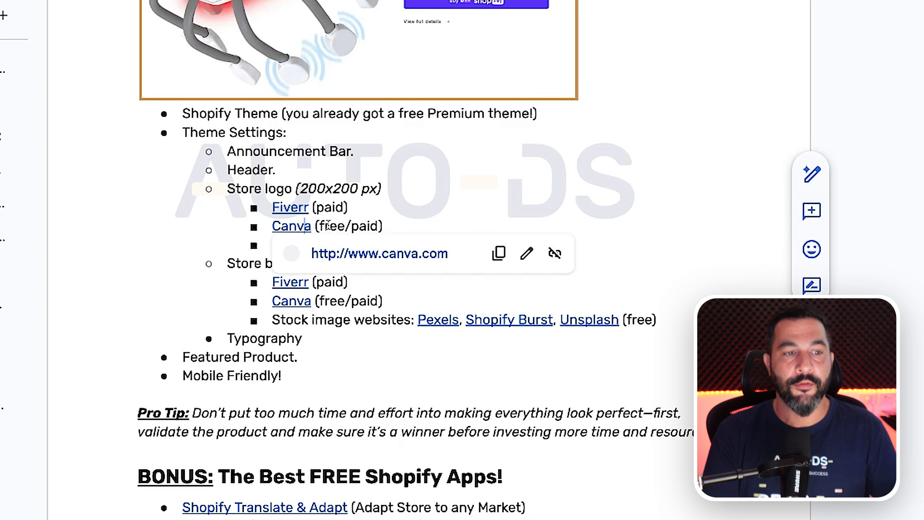
{"action": "left_click", "coordinate": [367, 225]}
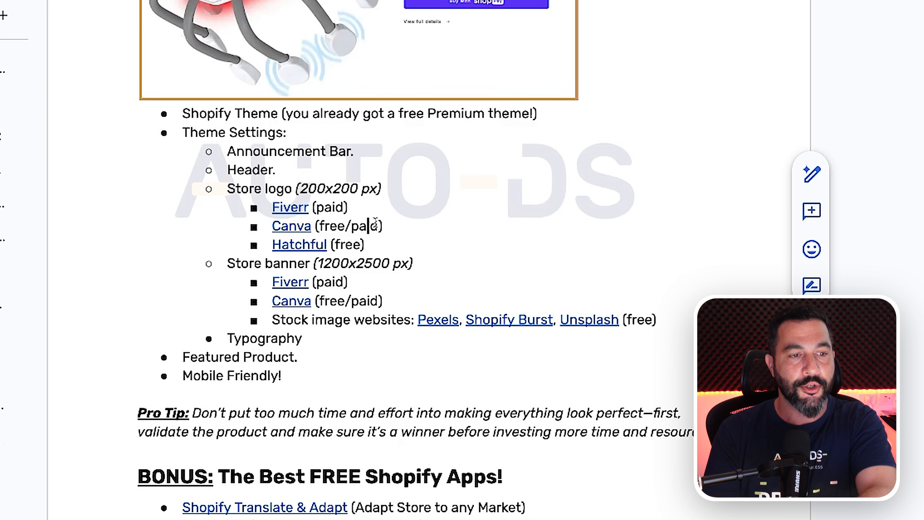
{"action": "left_click", "coordinate": [301, 243]}
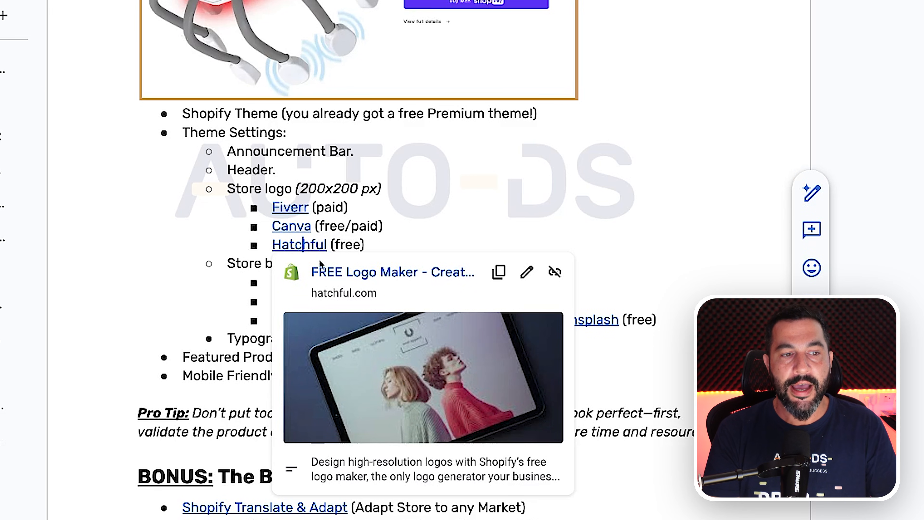
{"action": "left_click", "coordinate": [341, 272]}
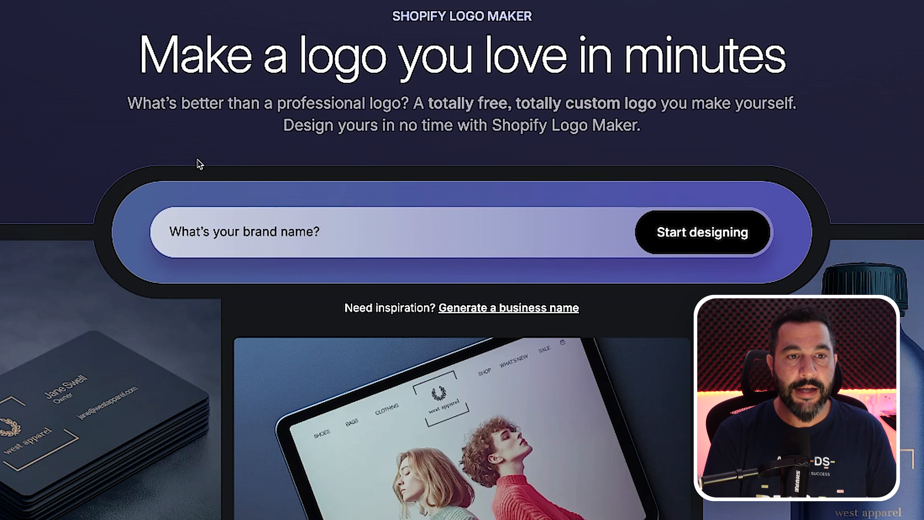
Step: Start a new logo design for the brand name Gadget Worlds in the Electronics industry
{"action": "left_click", "coordinate": [360, 249]}
{"action": "type", "text": "Gadget Worlds"}
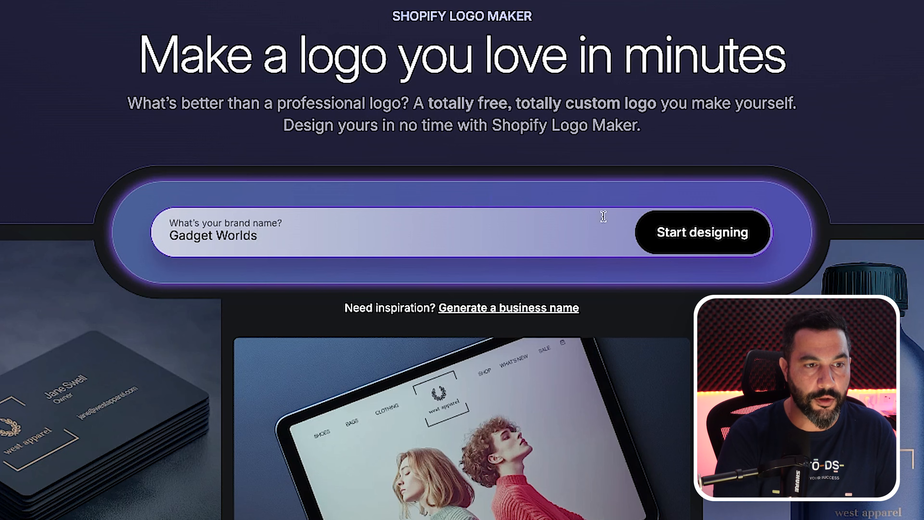
{"action": "left_click", "coordinate": [664, 232]}
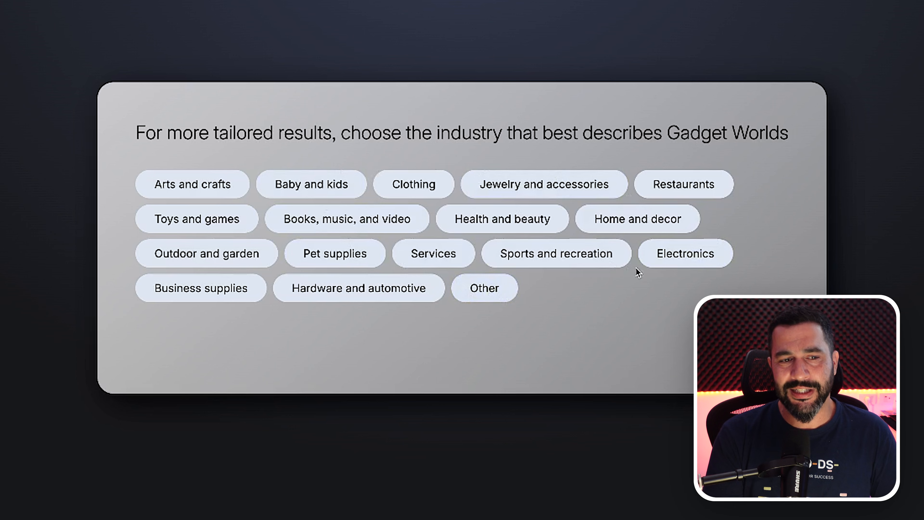
{"action": "left_click", "coordinate": [678, 260]}
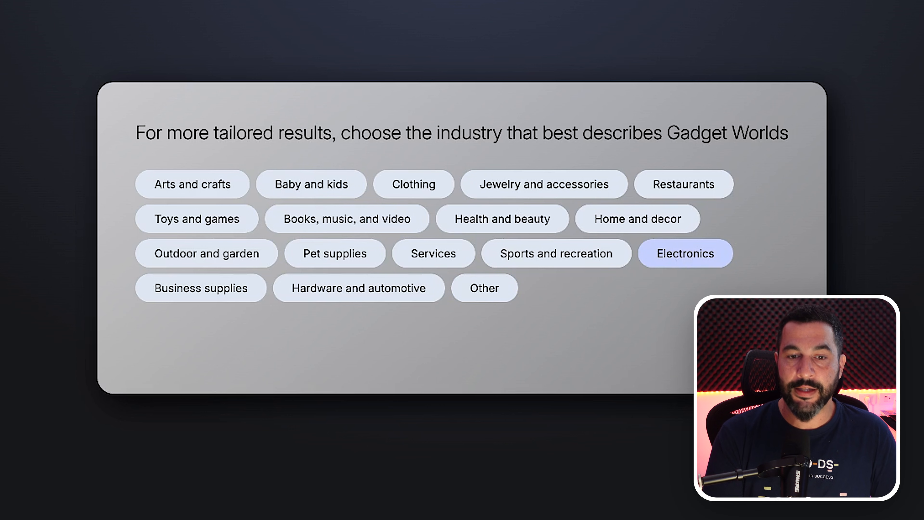
{"action": "left_click", "coordinate": [746, 338]}
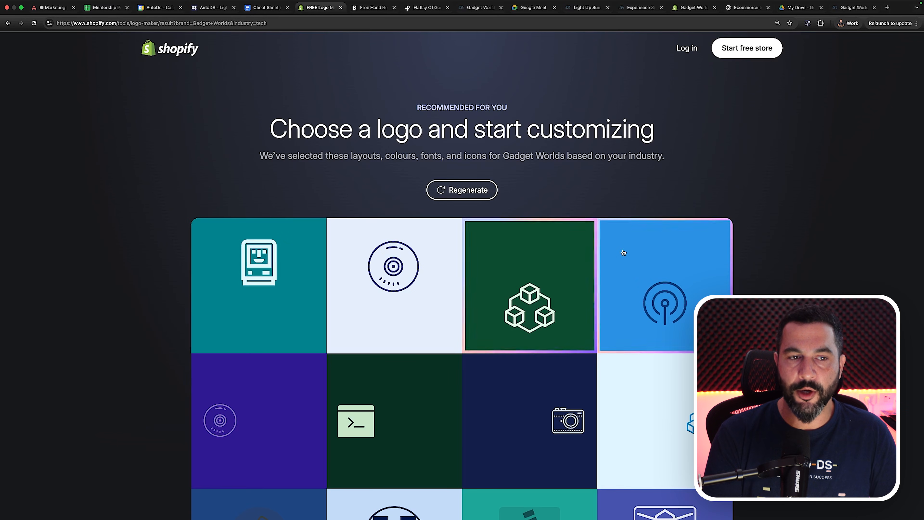
Step: Review the first set of suggested logos and regenerate the suggestions
{"action": "scroll", "coordinate": [615, 239], "scroll_direction": "down", "scroll_amount": 6}
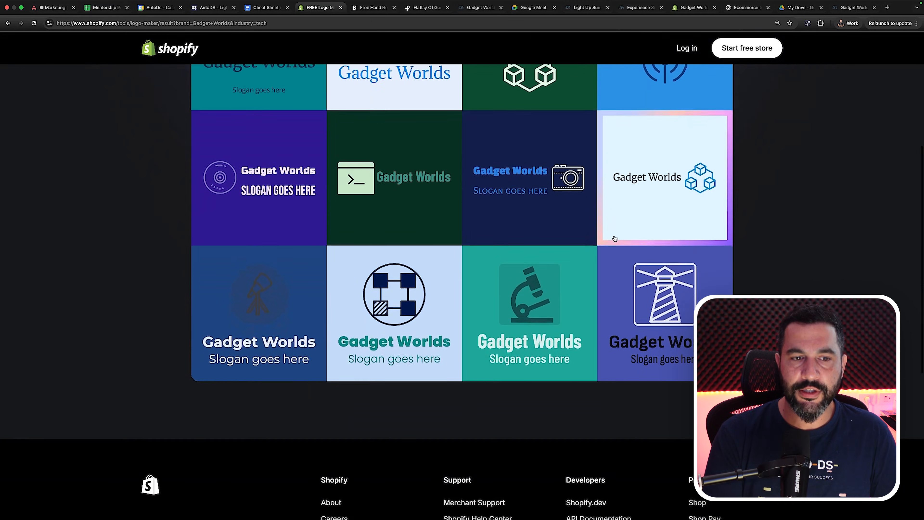
{"action": "scroll", "coordinate": [615, 233], "scroll_direction": "up", "scroll_amount": 3}
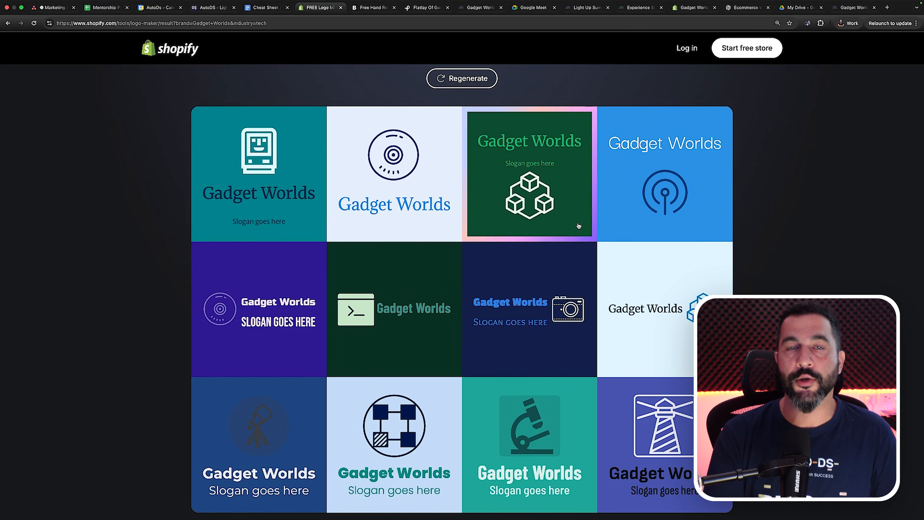
{"action": "scroll", "coordinate": [567, 199], "scroll_direction": "down", "scroll_amount": 1}
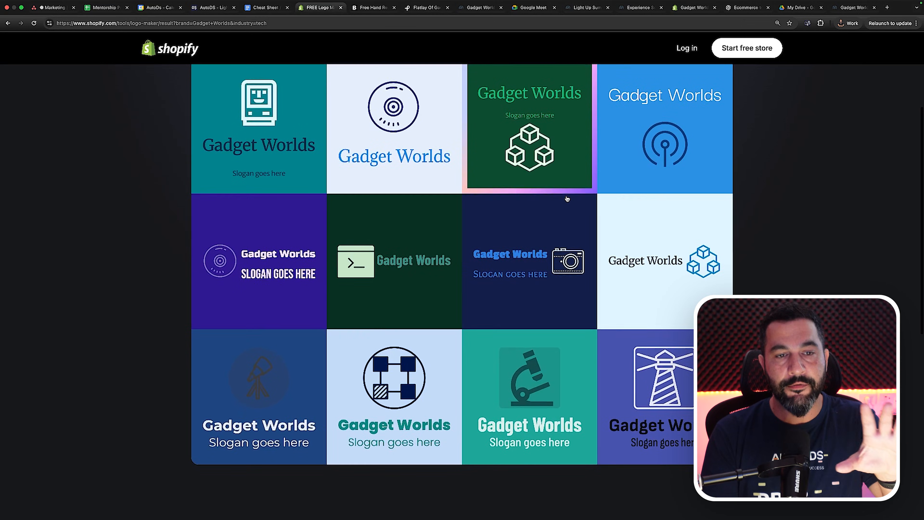
{"action": "scroll", "coordinate": [566, 199], "scroll_direction": "up", "scroll_amount": 2}
{"action": "scroll", "coordinate": [567, 198], "scroll_direction": "down", "scroll_amount": 1}
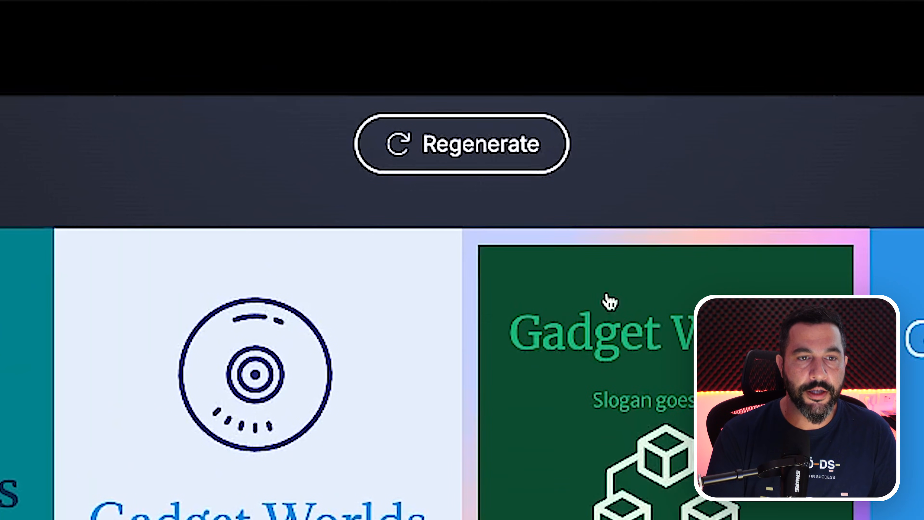
{"action": "left_click", "coordinate": [489, 151]}
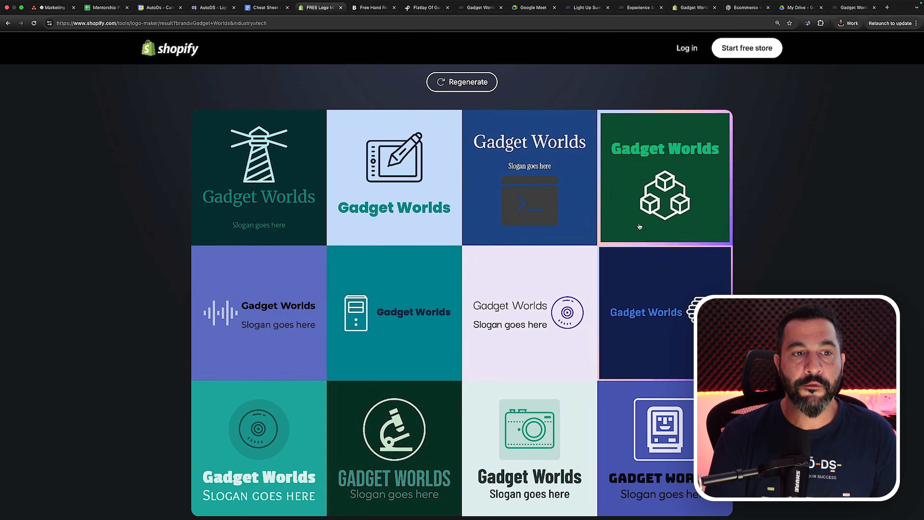
Step: Regenerate the logo suggestions twice more, looking over the designs in between
{"action": "left_click", "coordinate": [469, 82]}
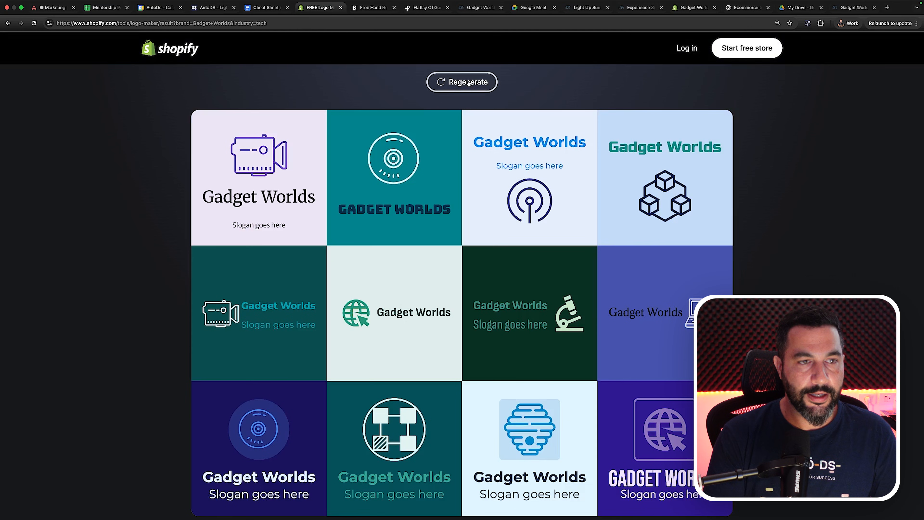
{"action": "scroll", "coordinate": [469, 84], "scroll_direction": "down", "scroll_amount": 3}
{"action": "scroll", "coordinate": [469, 83], "scroll_direction": "up", "scroll_amount": 2}
{"action": "scroll", "coordinate": [470, 83], "scroll_direction": "up", "scroll_amount": 1}
{"action": "left_click", "coordinate": [473, 78]}
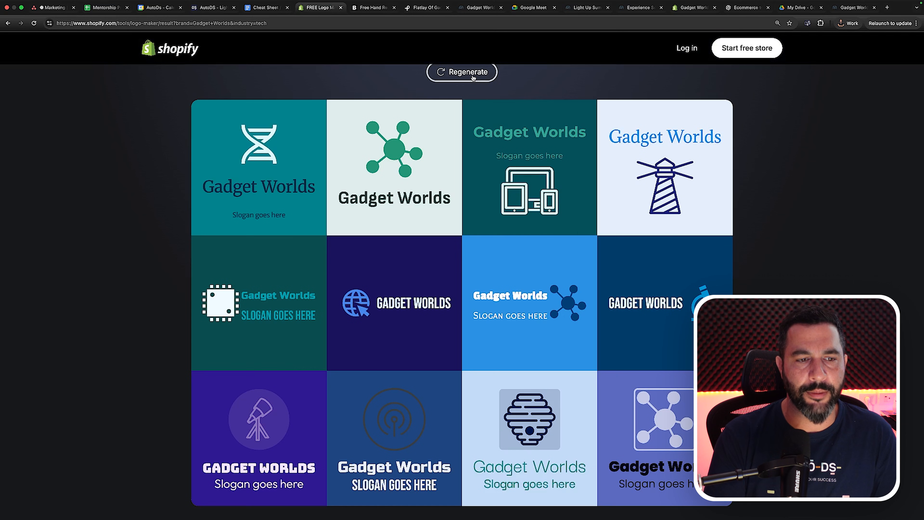
Step: Choose the dark blue Gadget Worlds logo with the globe and cursor icon and open it for customization
{"action": "scroll", "coordinate": [470, 84], "scroll_direction": "down", "scroll_amount": 2}
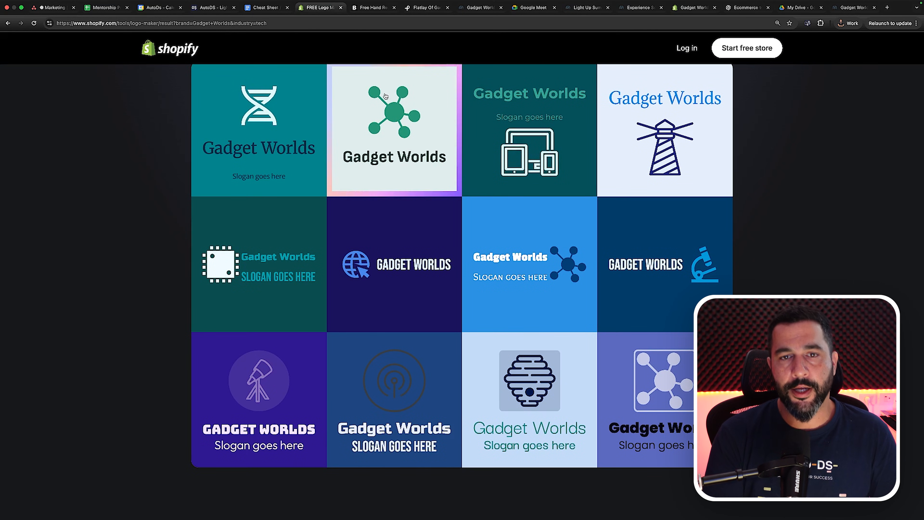
{"action": "scroll", "coordinate": [386, 96], "scroll_direction": "up", "scroll_amount": 1}
{"action": "scroll", "coordinate": [386, 96], "scroll_direction": "down", "scroll_amount": 2}
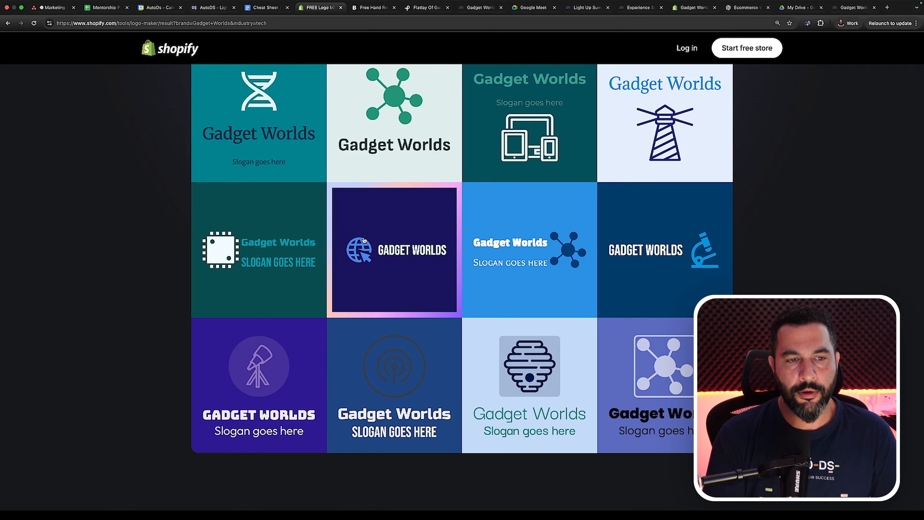
{"action": "left_click", "coordinate": [395, 242]}
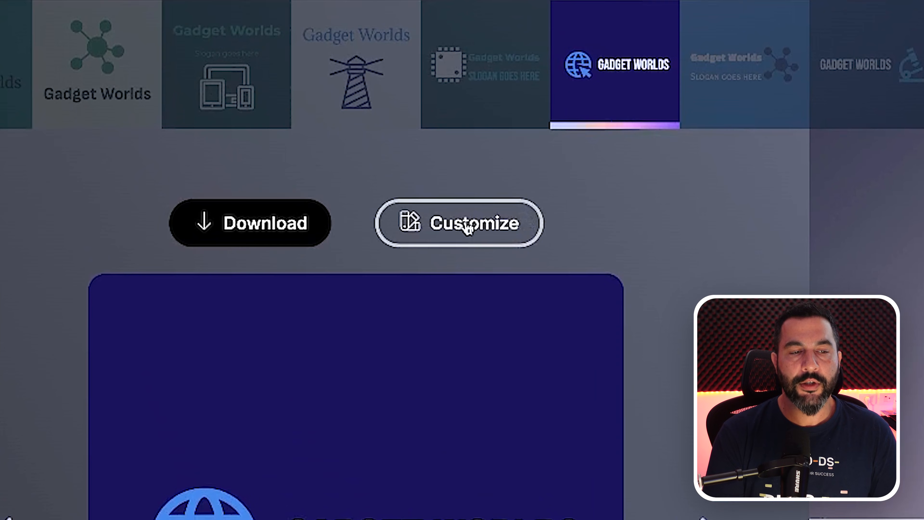
{"action": "left_click", "coordinate": [377, 190]}
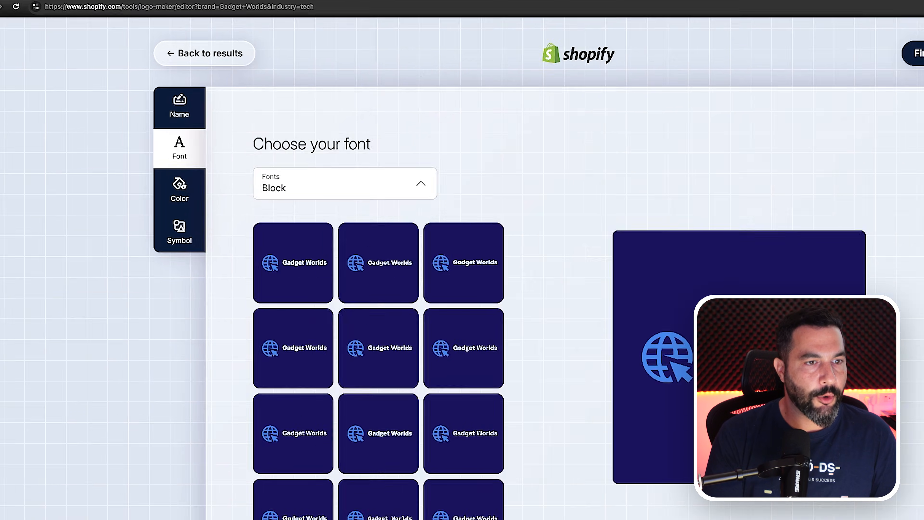
Step: Apply the Basic color palette with a black globe and dark text on a white background to the logo
{"action": "left_click", "coordinate": [162, 167]}
{"action": "scroll", "coordinate": [286, 237], "scroll_direction": "down", "scroll_amount": 2}
{"action": "scroll", "coordinate": [286, 237], "scroll_direction": "down", "scroll_amount": 4}
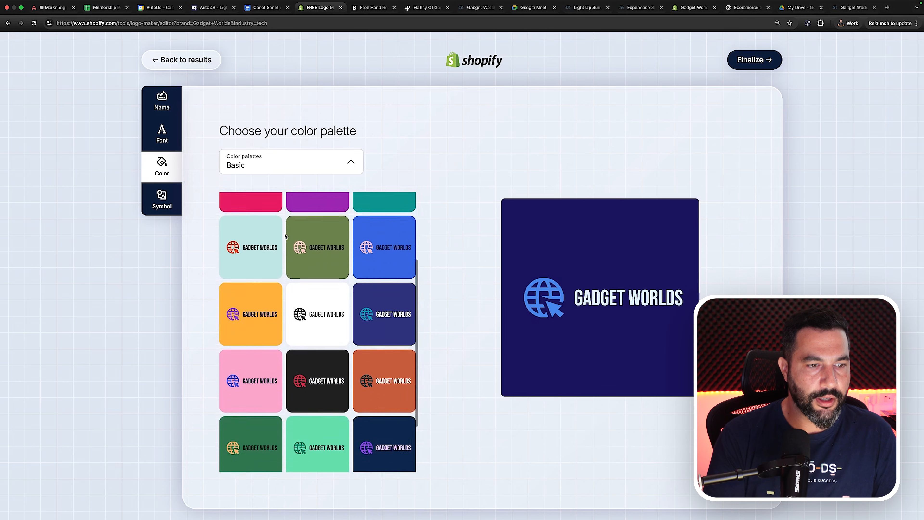
{"action": "left_click", "coordinate": [315, 240]}
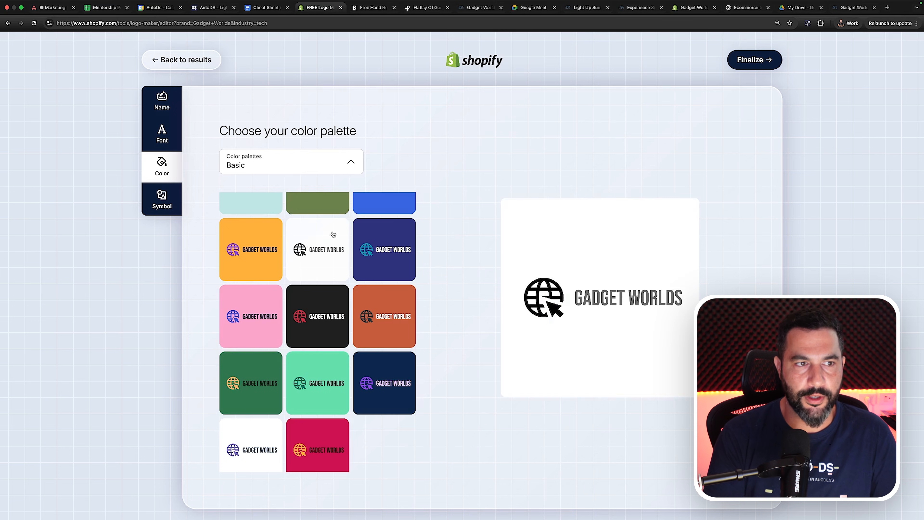
Step: Look through the color palette categories, the brand name settings and the symbol options for the logo
{"action": "left_click", "coordinate": [318, 166]}
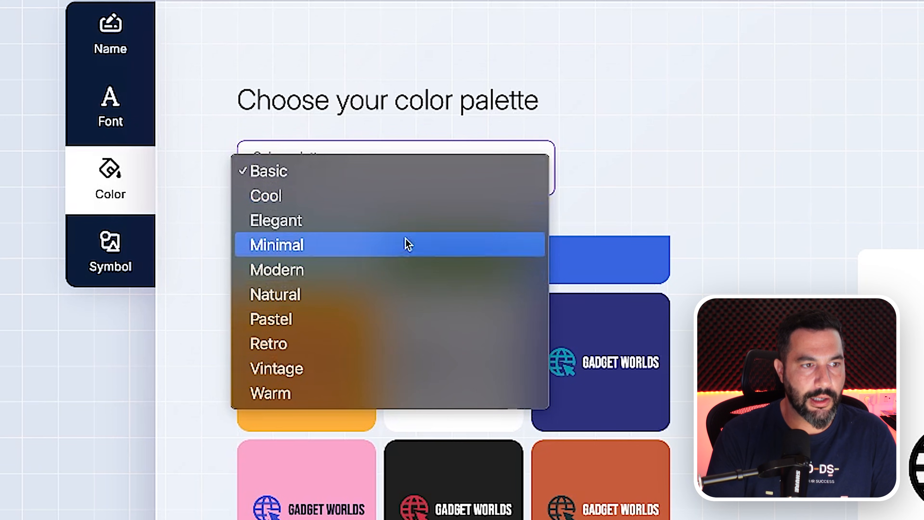
{"action": "left_click", "coordinate": [703, 167]}
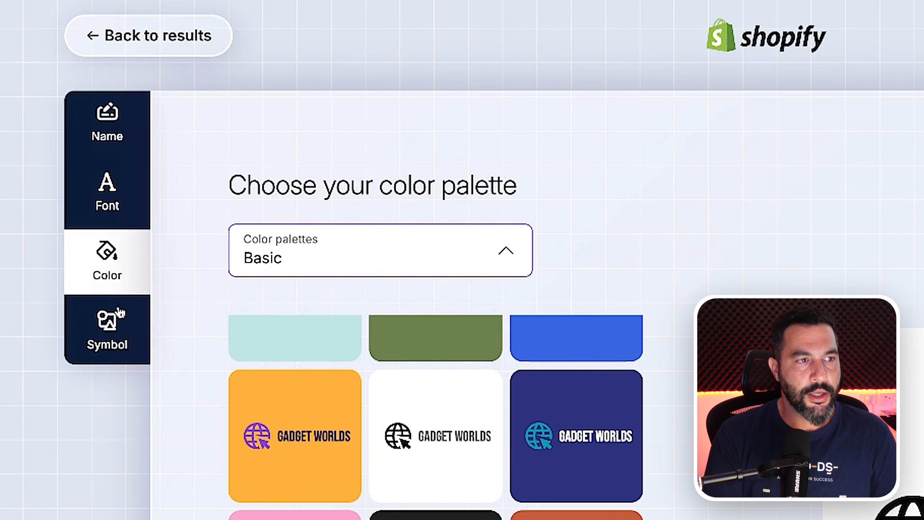
{"action": "left_click", "coordinate": [162, 135]}
{"action": "scroll", "coordinate": [358, 291], "scroll_direction": "down", "scroll_amount": 5}
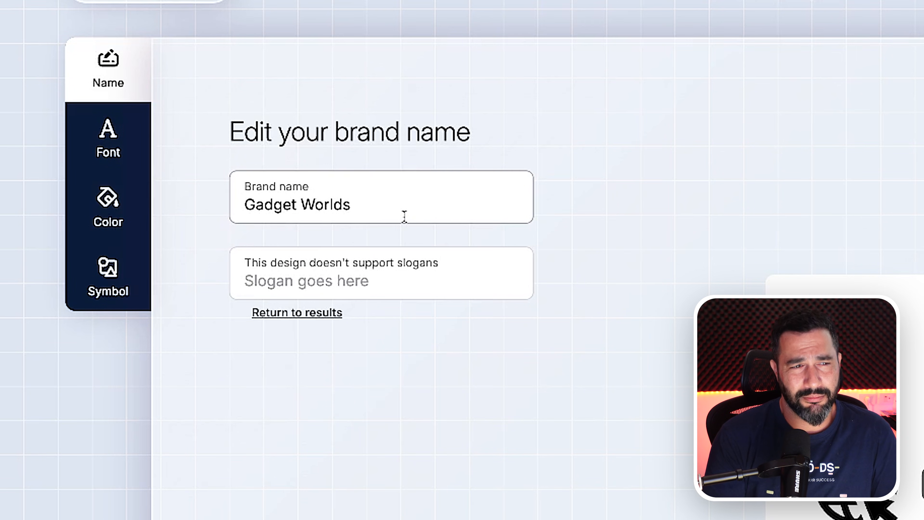
{"action": "left_click", "coordinate": [118, 270]}
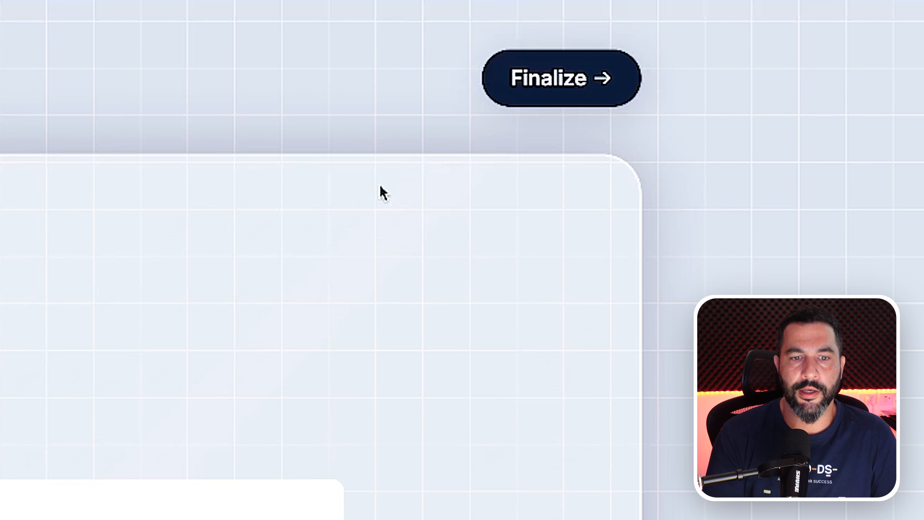
Step: Finalize the logo, fill in the recipient's e-mail address and have the logo sent there
{"action": "left_click", "coordinate": [548, 90]}
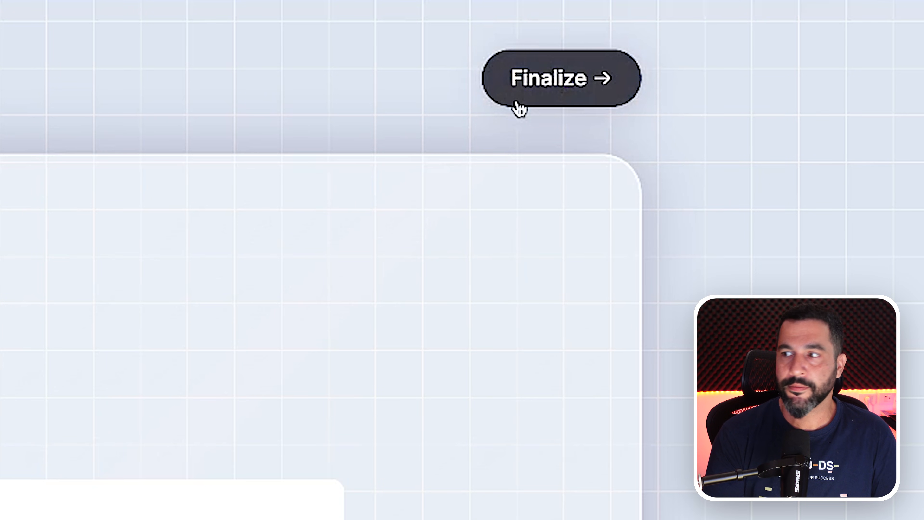
{"action": "left_click", "coordinate": [359, 298]}
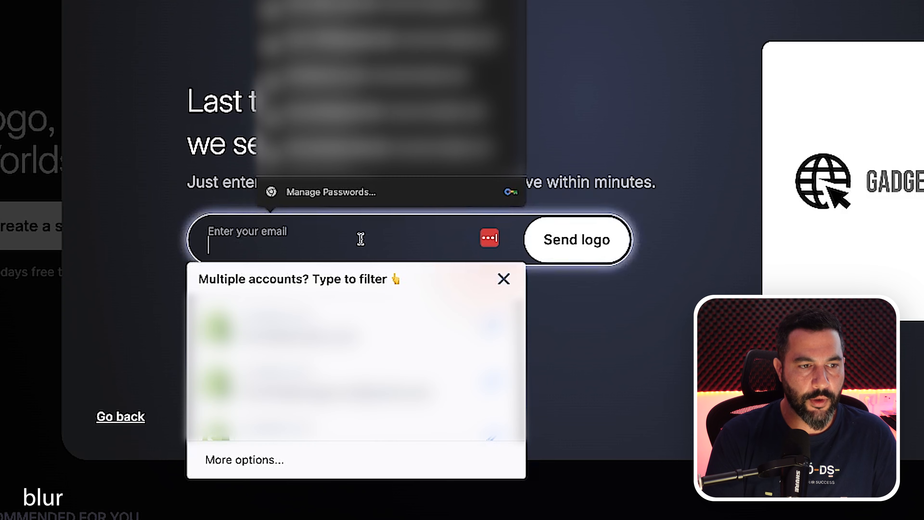
{"action": "left_click", "coordinate": [303, 338]}
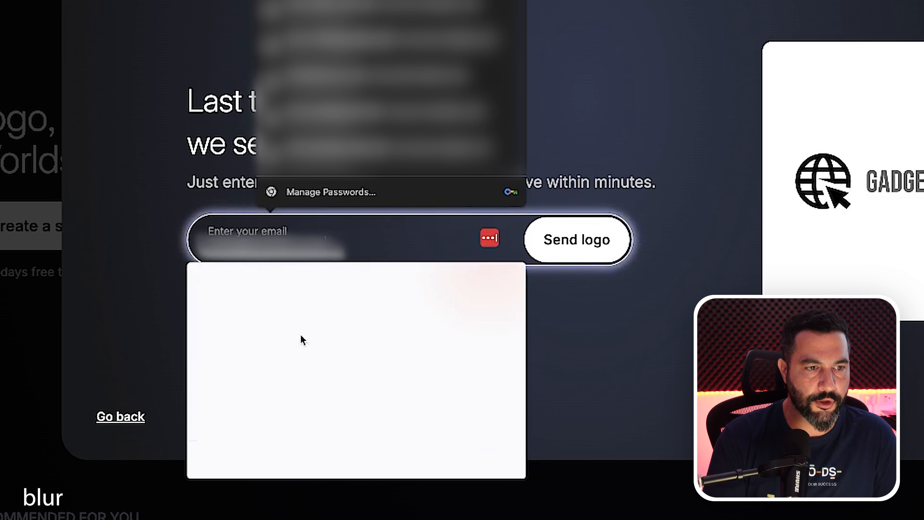
{"action": "left_click", "coordinate": [591, 250]}
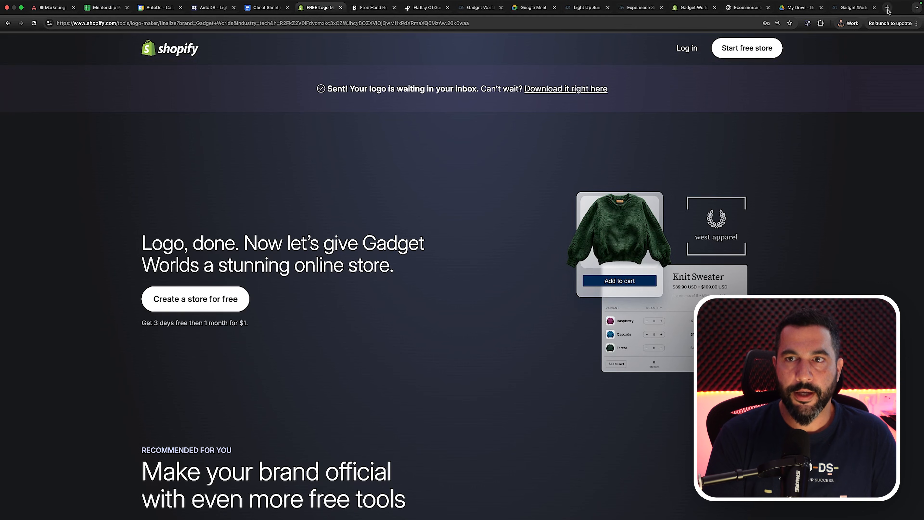
Step: Open Gmail in a new tab and download the logo files from Shopify's "Your brand new logo is here" message
{"action": "left_click", "coordinate": [887, 9]}
{"action": "left_click", "coordinate": [84, 43]}
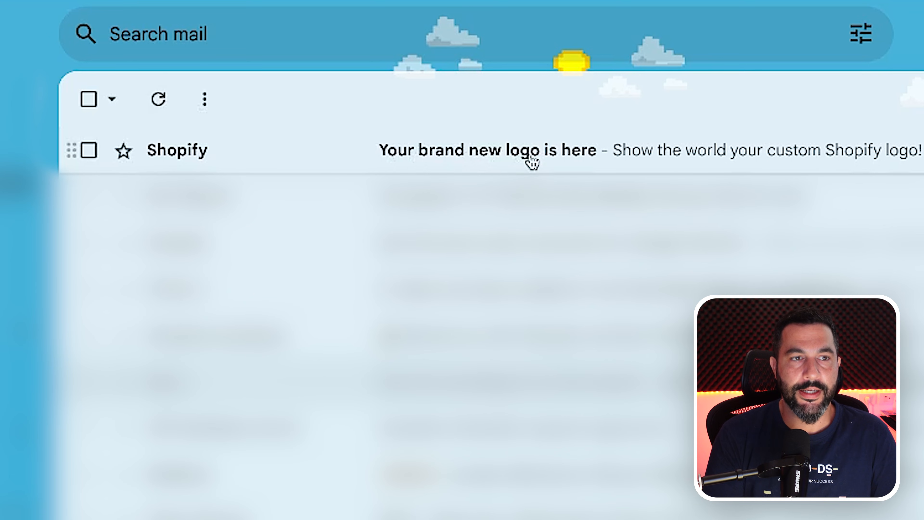
{"action": "left_click", "coordinate": [329, 94]}
{"action": "left_click", "coordinate": [533, 275]}
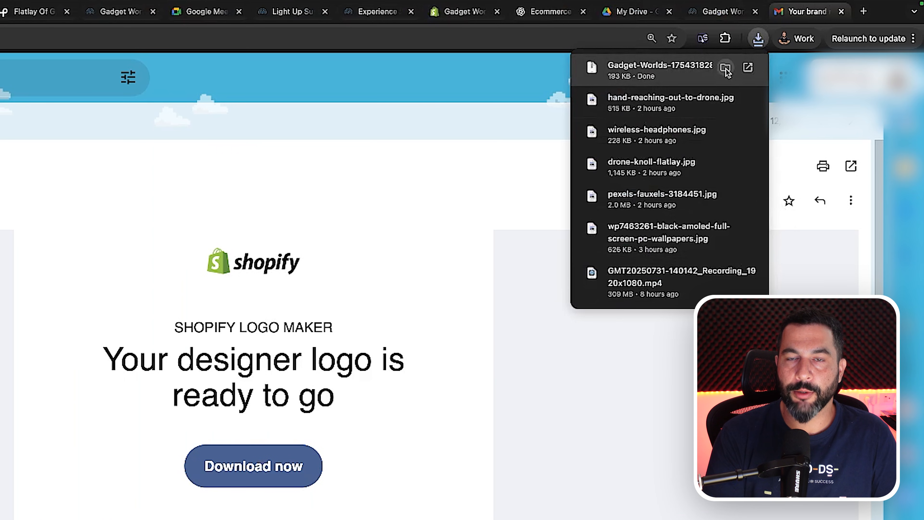
Step: Show the downloaded Gadget Worlds ZIP archive in the Downloads folder, extract it and open the extracted folder
{"action": "left_click", "coordinate": [726, 72]}
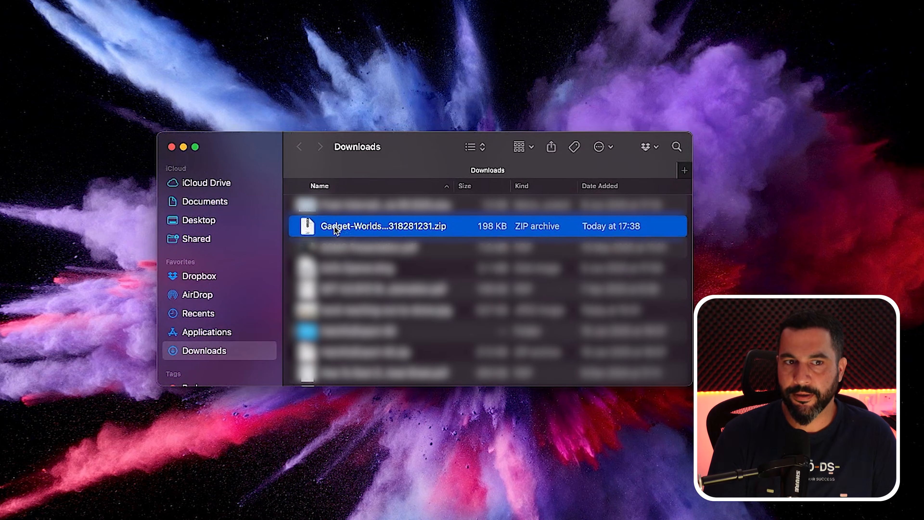
{"action": "double_click", "coordinate": [365, 230]}
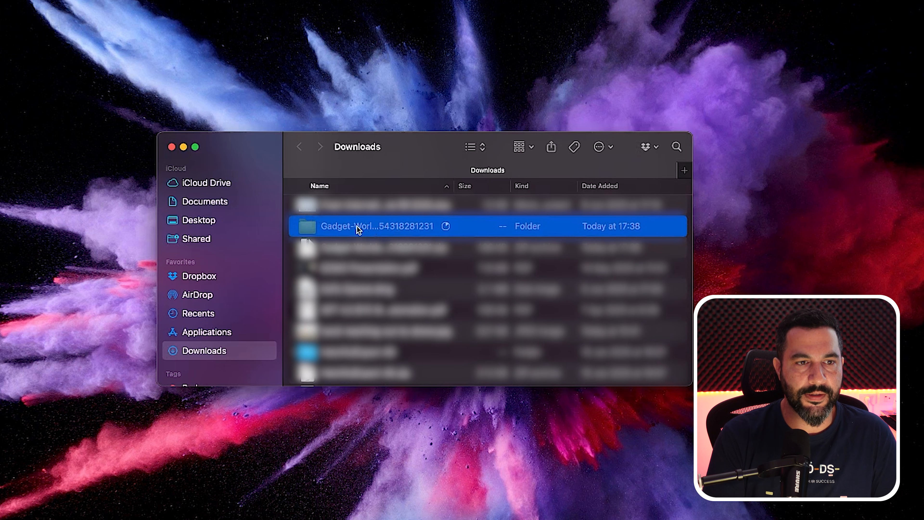
{"action": "double_click", "coordinate": [341, 232]}
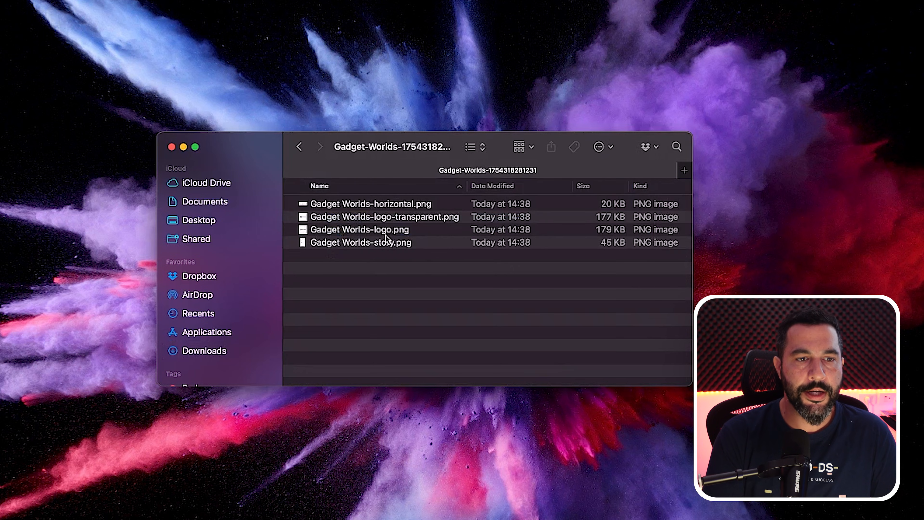
Step: Preview the Gadget Worlds-logo-transparent.png and Gadget Worlds-logo.png images
{"action": "double_click", "coordinate": [408, 220]}
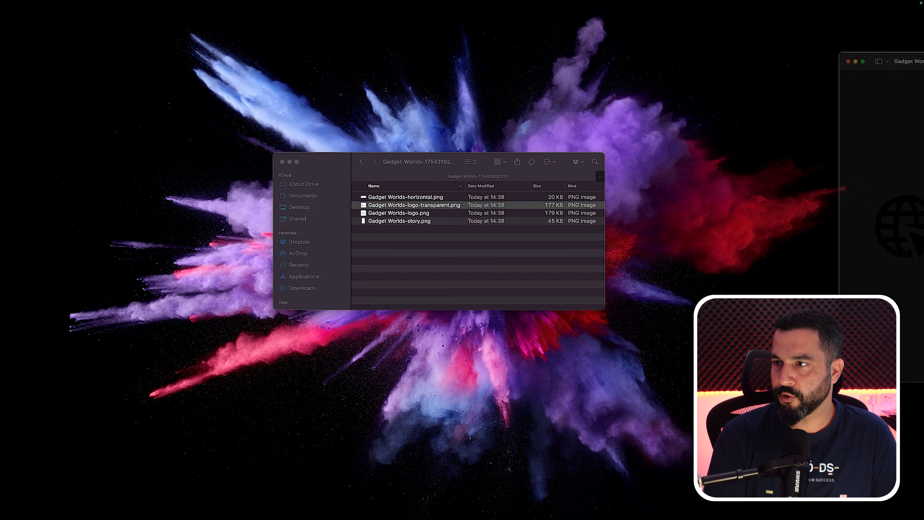
{"action": "left_click_drag", "start_coordinate": [892, 55], "coordinate": [202, 181]}
{"action": "left_click_drag", "start_coordinate": [201, 179], "coordinate": [201, 179]}
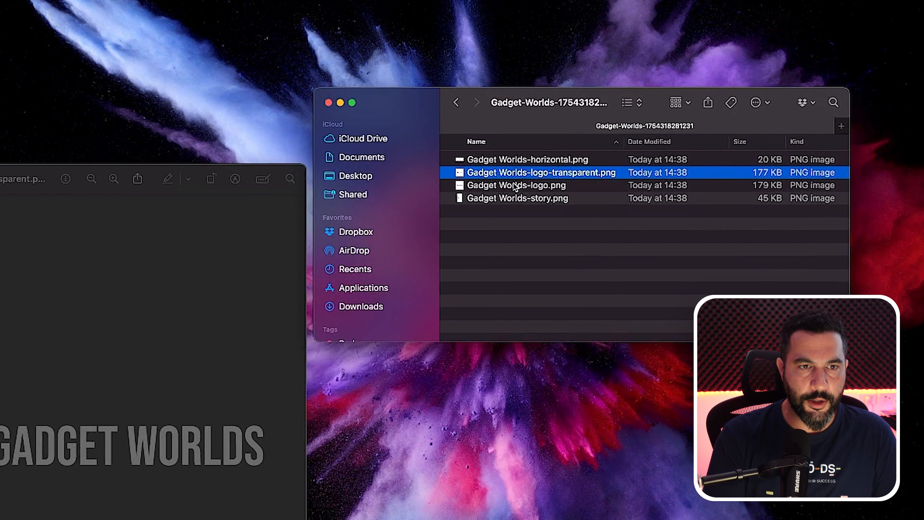
{"action": "double_click", "coordinate": [514, 185]}
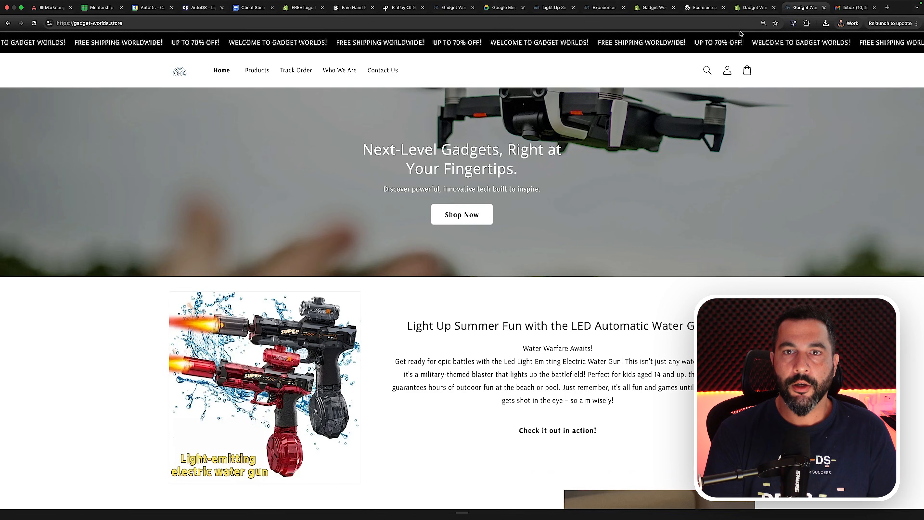
Step: Return to the Shopify theme editor for the Gadget Worlds home page and open the theme's Logo settings
{"action": "left_click", "coordinate": [756, 8]}
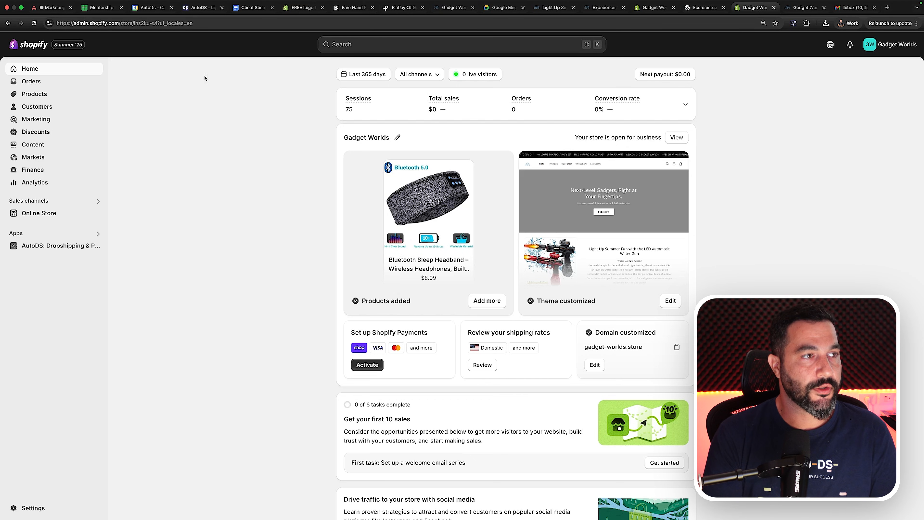
{"action": "left_click", "coordinate": [653, 7]}
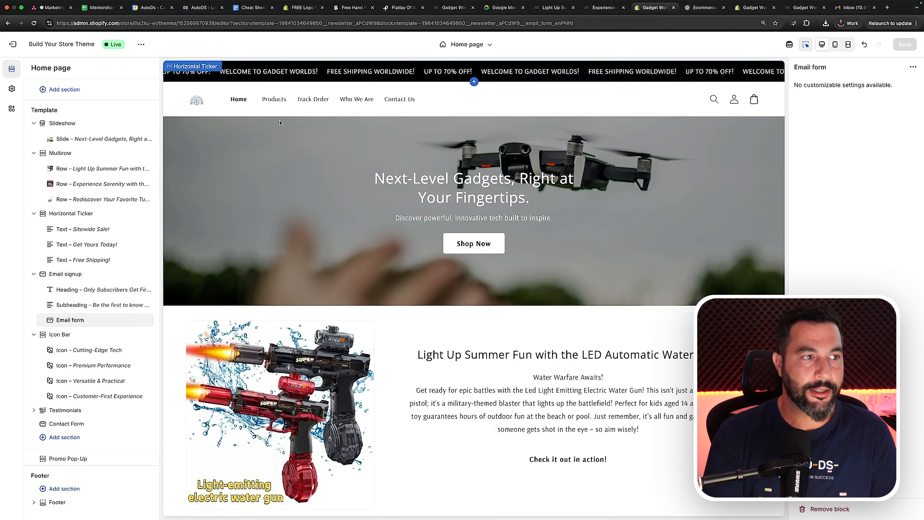
{"action": "scroll", "coordinate": [91, 120], "scroll_direction": "up", "scroll_amount": 3}
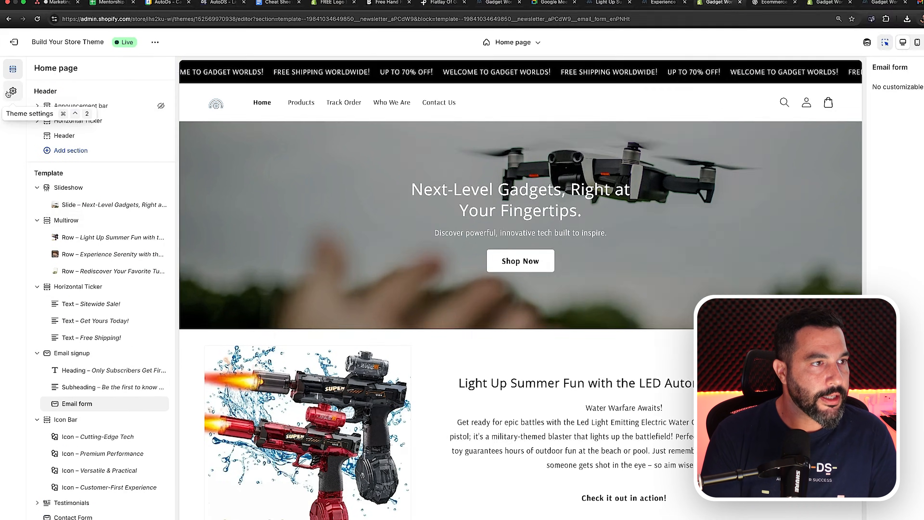
{"action": "left_click", "coordinate": [11, 92]}
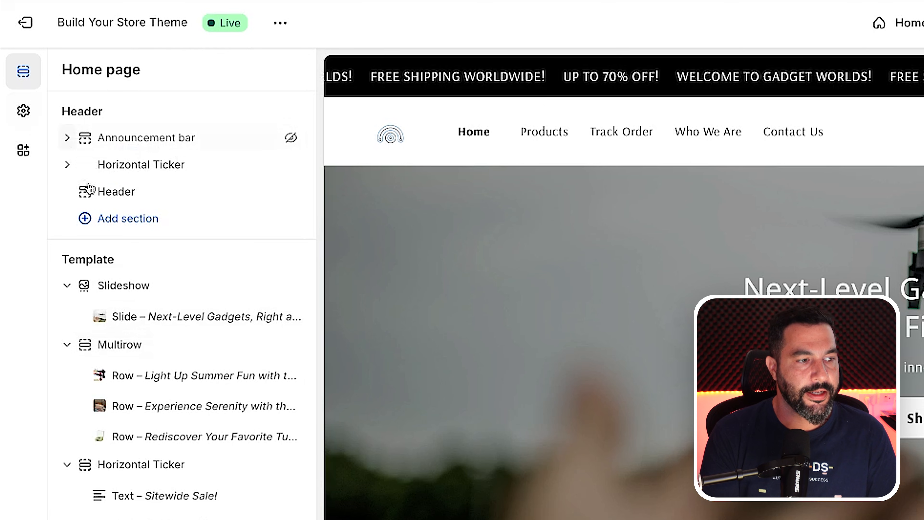
{"action": "scroll", "coordinate": [171, 429], "scroll_direction": "down", "scroll_amount": 3}
{"action": "scroll", "coordinate": [198, 452], "scroll_direction": "up", "scroll_amount": 3}
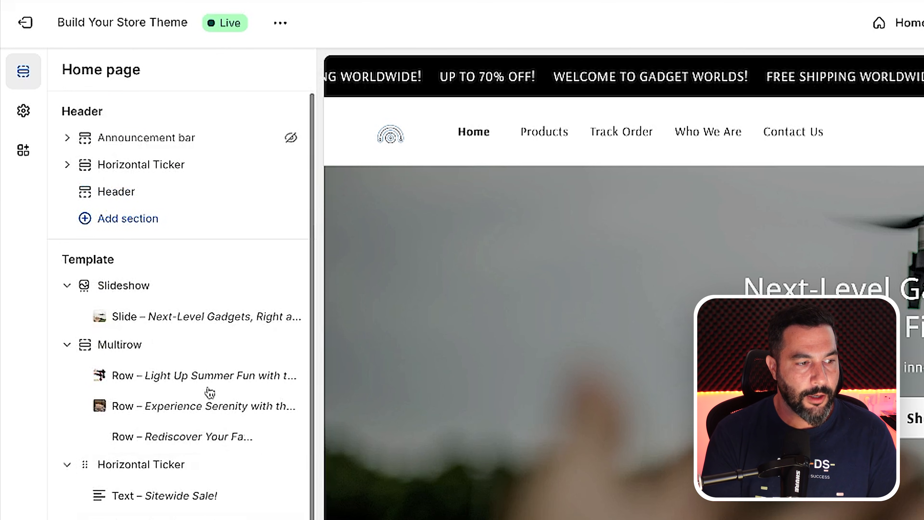
{"action": "left_click", "coordinate": [21, 111]}
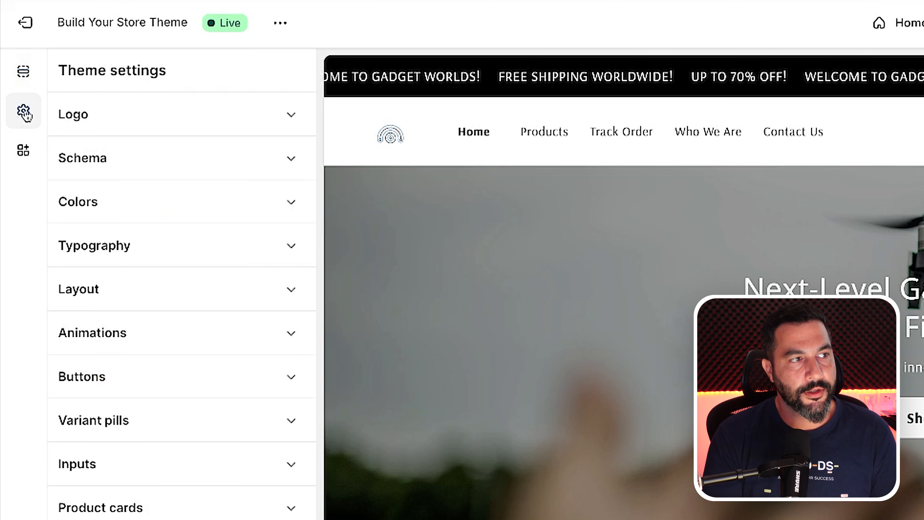
{"action": "left_click", "coordinate": [111, 122]}
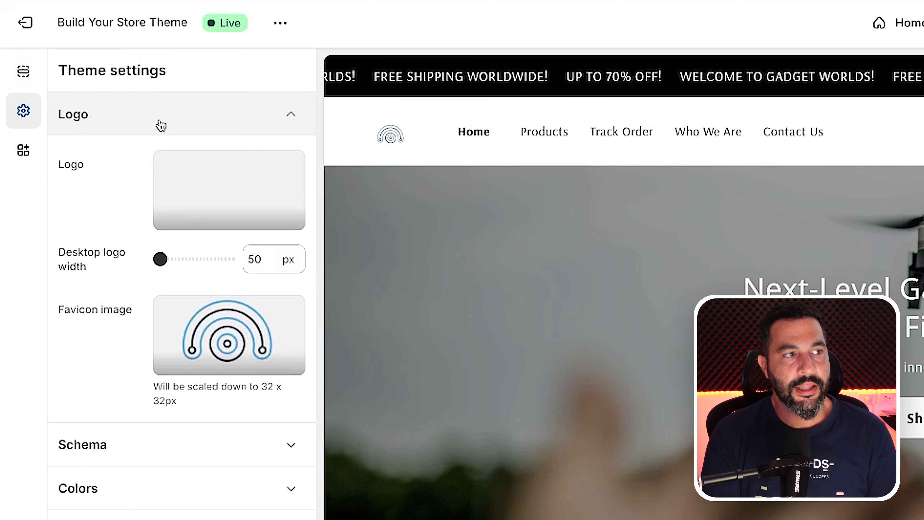
Step: Replace the store logo by uploading Gadget Worlds-logo.png from the extracted Gadget-Worlds folder and applying it
{"action": "mouse_move", "coordinate": [207, 183]}
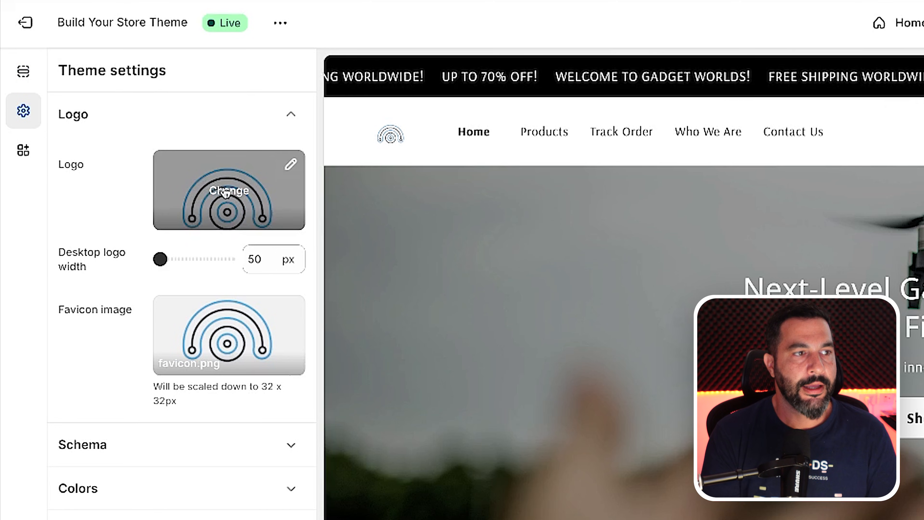
{"action": "left_click", "coordinate": [219, 192]}
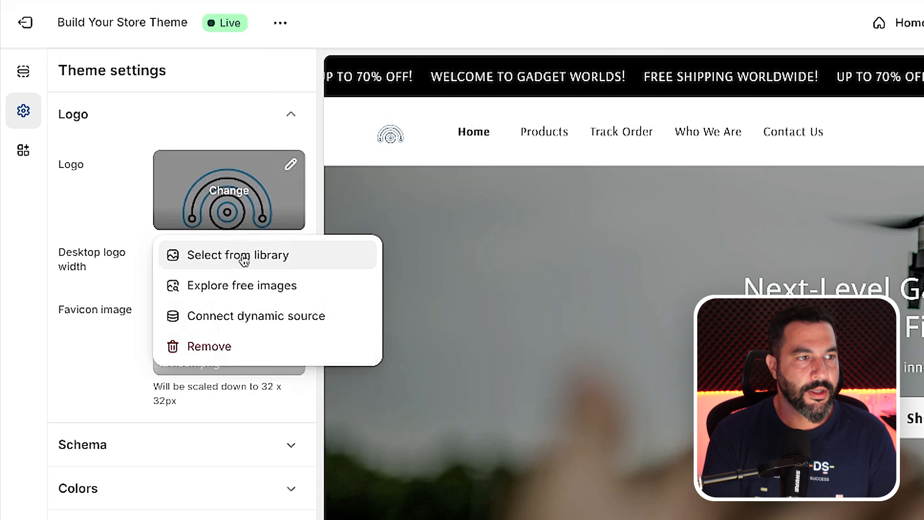
{"action": "left_click", "coordinate": [233, 259]}
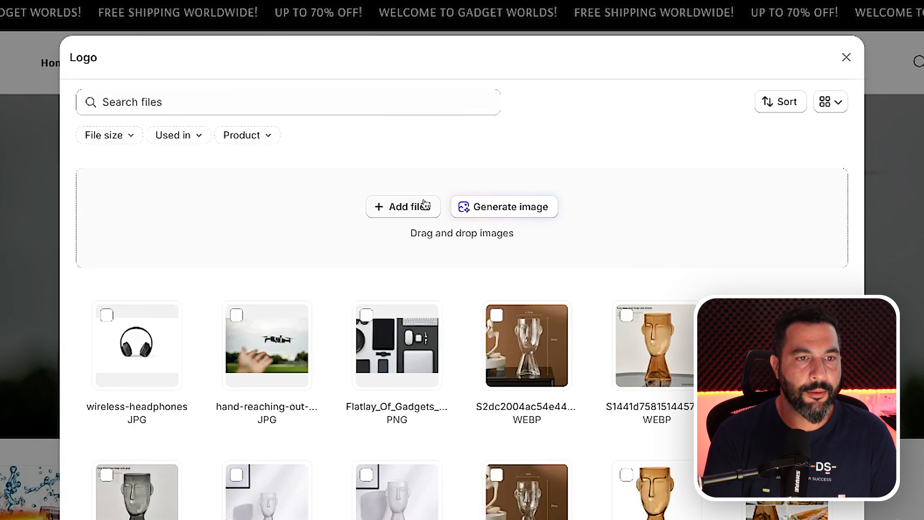
{"action": "left_click", "coordinate": [403, 207]}
{"action": "double_click", "coordinate": [302, 180]}
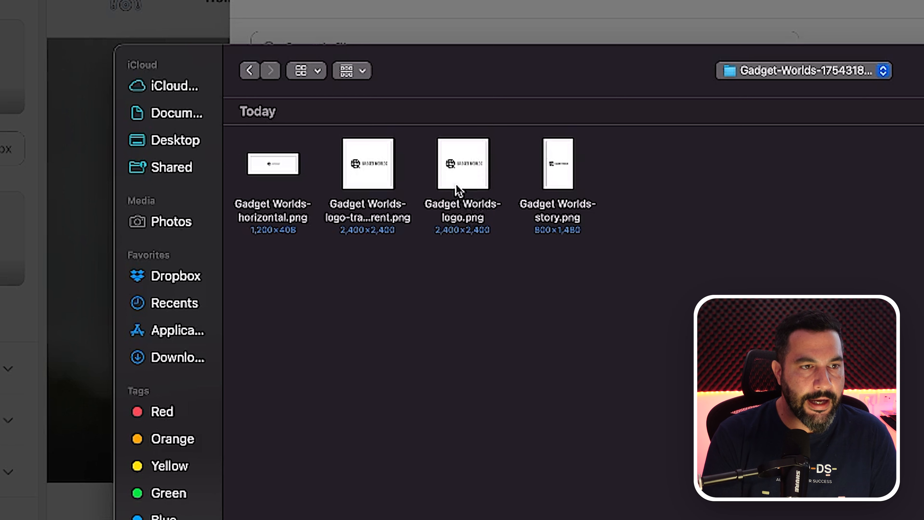
{"action": "double_click", "coordinate": [469, 169]}
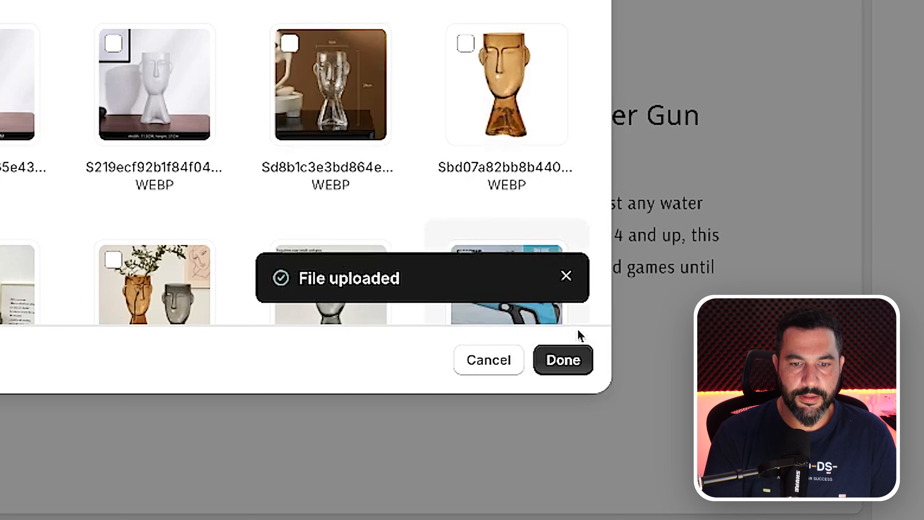
{"action": "left_click", "coordinate": [664, 454]}
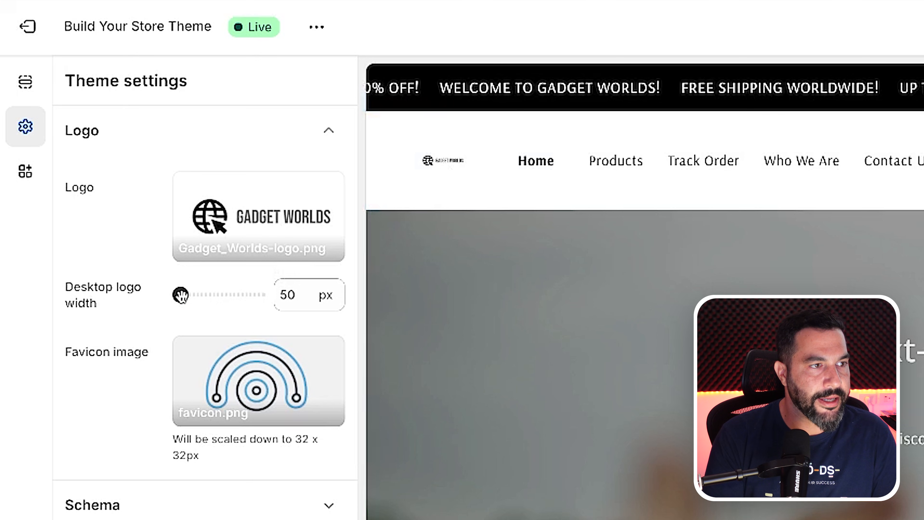
Step: Set the desktop logo width to 90 px, check the home page preview and save the theme
{"action": "left_click_drag", "start_coordinate": [181, 295], "coordinate": [201, 296]}
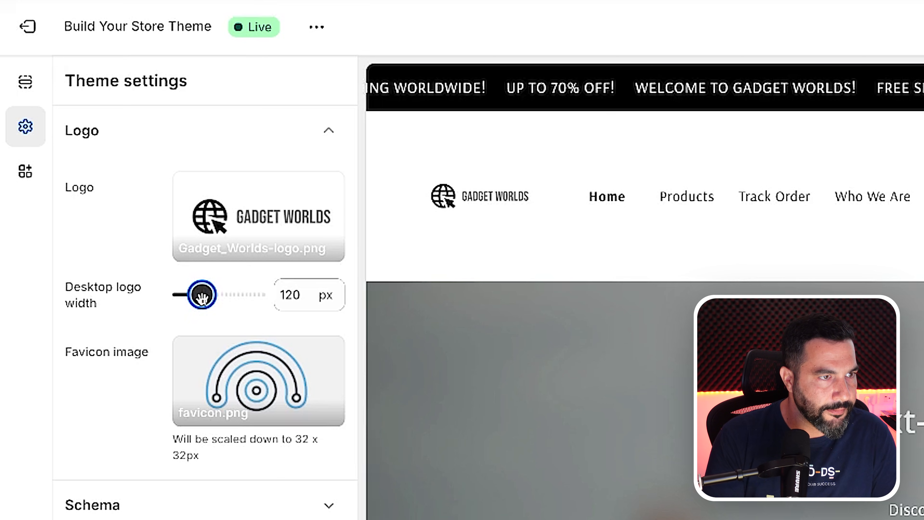
{"action": "left_click_drag", "start_coordinate": [202, 296], "coordinate": [192, 295]}
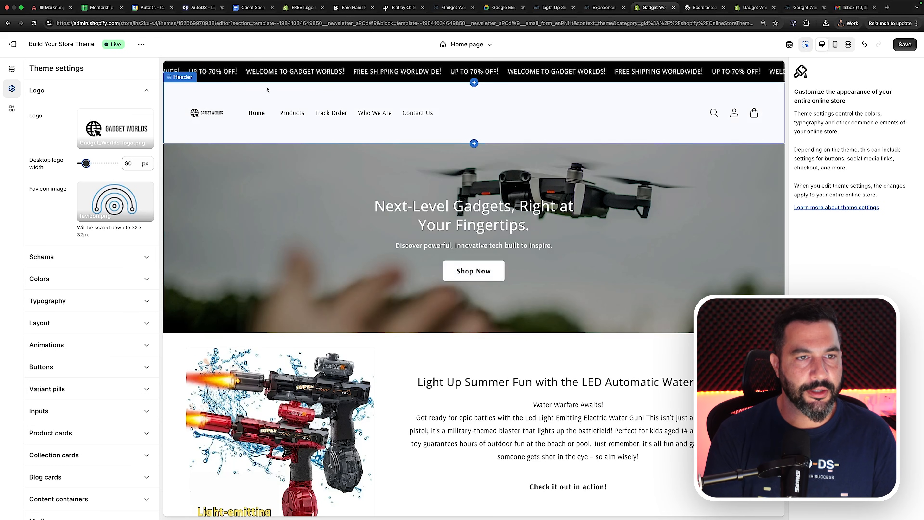
{"action": "scroll", "coordinate": [407, 135], "scroll_direction": "down", "scroll_amount": 15}
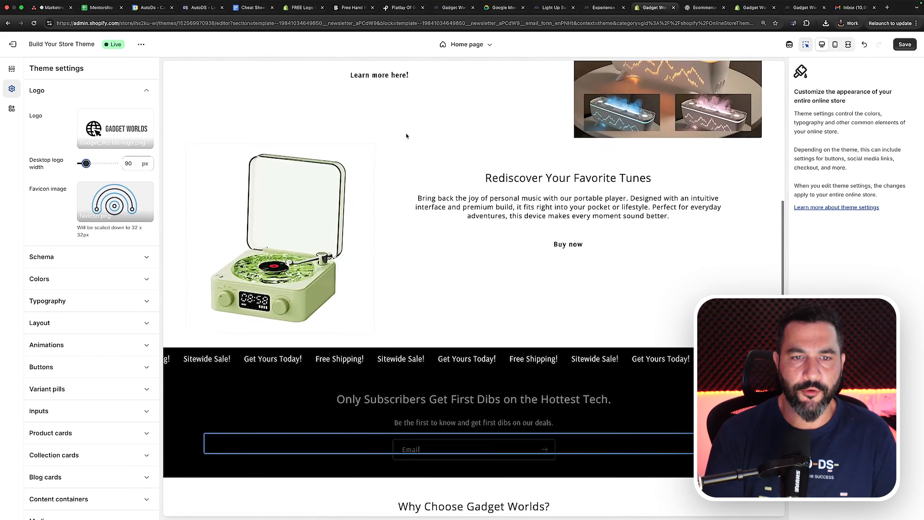
{"action": "scroll", "coordinate": [407, 136], "scroll_direction": "down", "scroll_amount": 3}
{"action": "scroll", "coordinate": [407, 136], "scroll_direction": "up", "scroll_amount": 20}
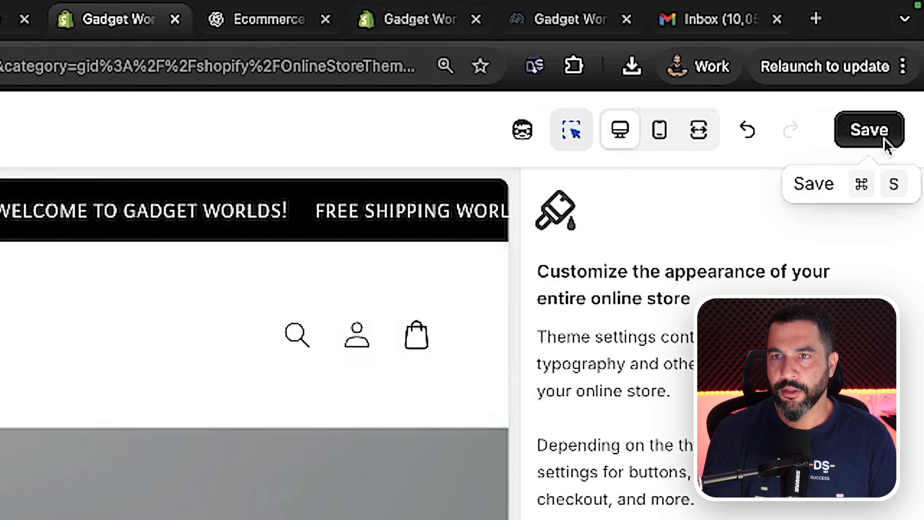
{"action": "left_click", "coordinate": [906, 45]}
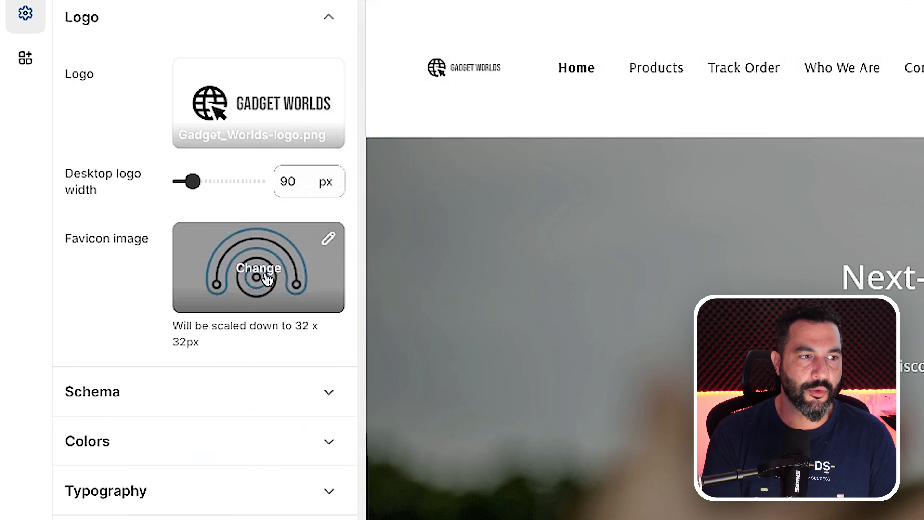
Step: Replace the favicon image with Gadget_Worlds-logo from the file library and save the theme
{"action": "left_click", "coordinate": [258, 272]}
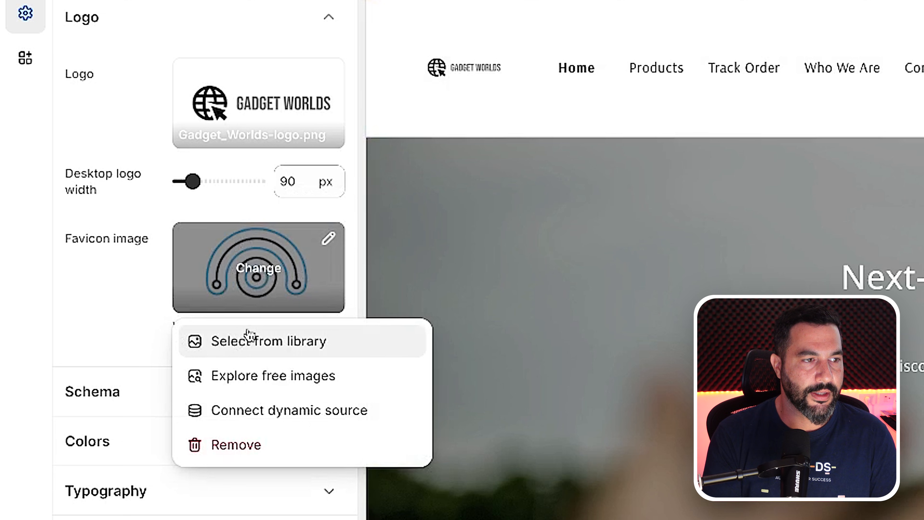
{"action": "left_click", "coordinate": [251, 340]}
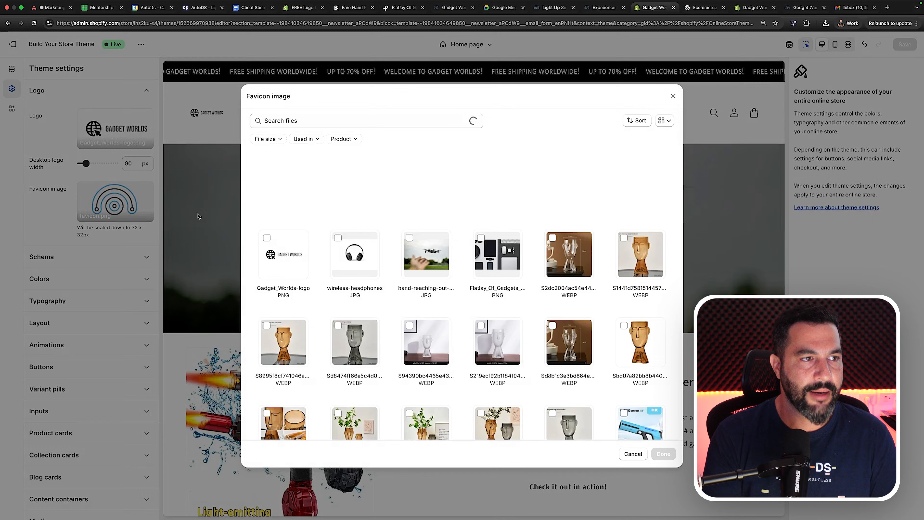
{"action": "left_click", "coordinate": [267, 239]}
{"action": "left_click", "coordinate": [663, 454]}
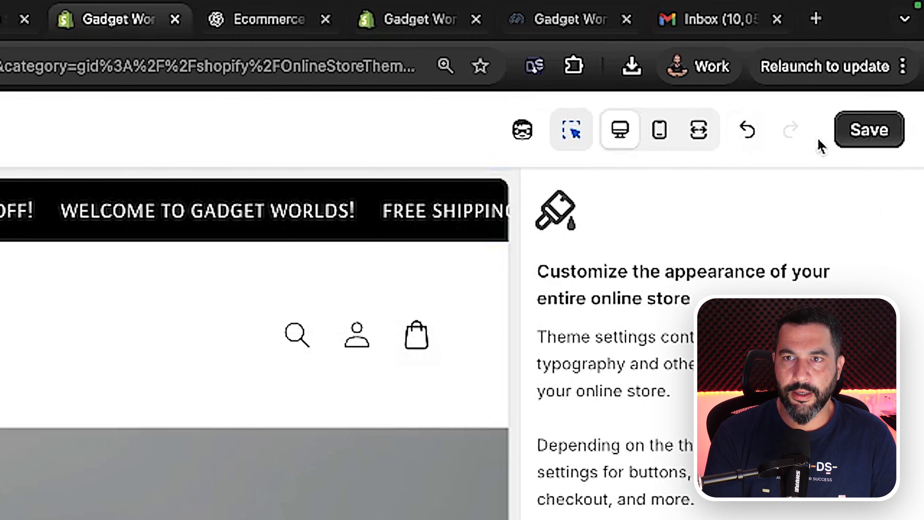
{"action": "left_click", "coordinate": [905, 44]}
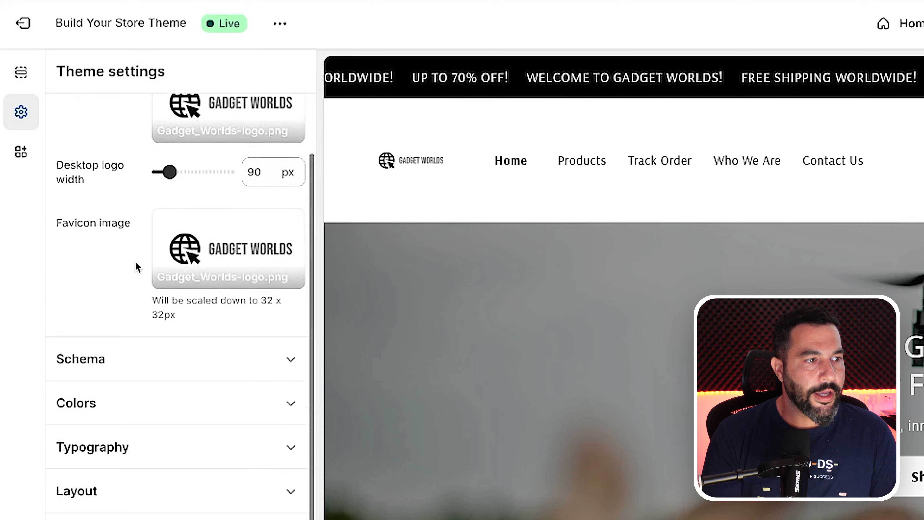
Step: Examine the theme's Schema, Colors, Typography and Layout settings
{"action": "scroll", "coordinate": [131, 279], "scroll_direction": "down", "scroll_amount": 2}
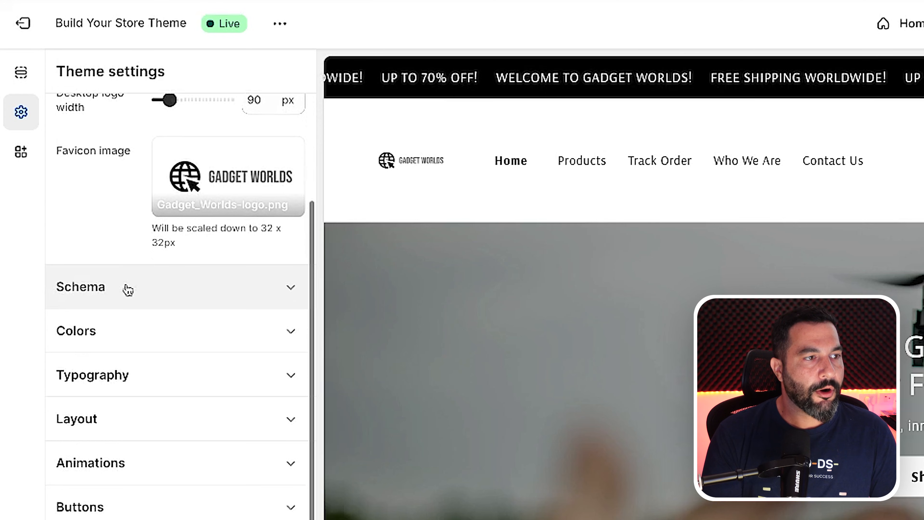
{"action": "left_click", "coordinate": [126, 289]}
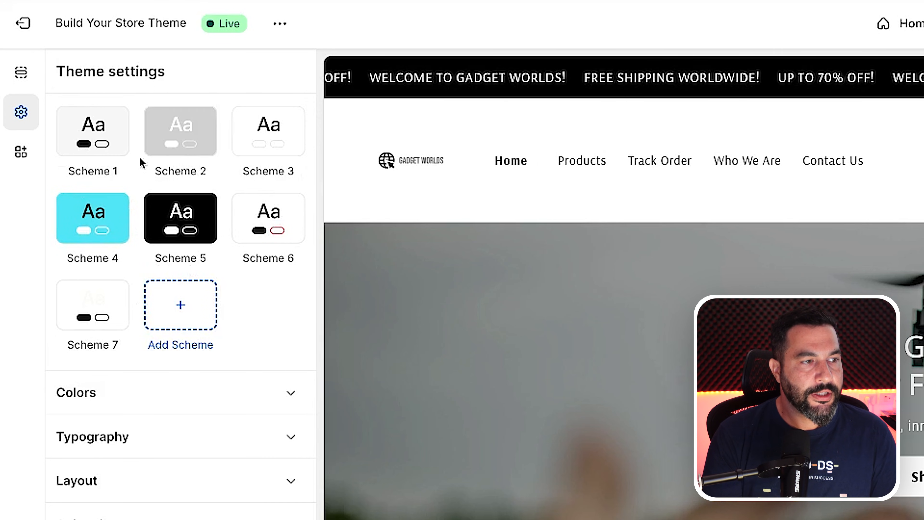
{"action": "left_click", "coordinate": [107, 385]}
{"action": "scroll", "coordinate": [157, 351], "scroll_direction": "down", "scroll_amount": 10}
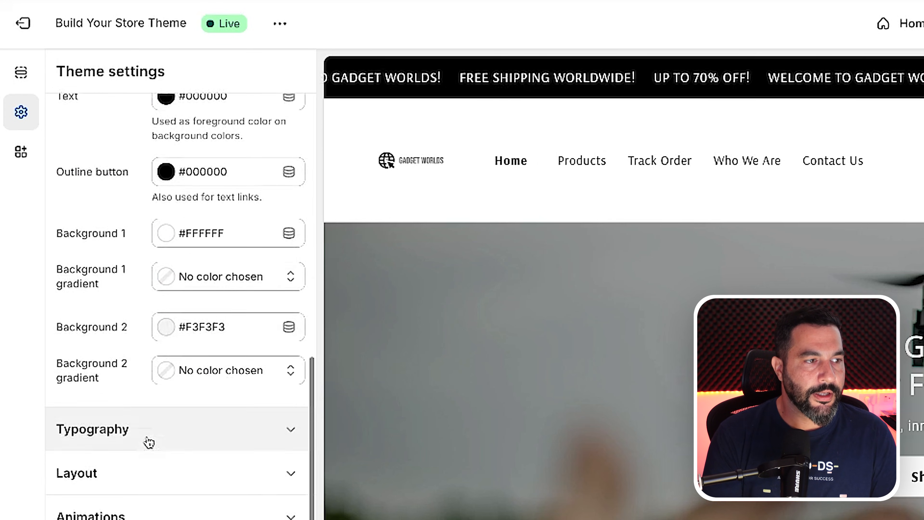
{"action": "scroll", "coordinate": [140, 417], "scroll_direction": "down", "scroll_amount": 2}
{"action": "scroll", "coordinate": [141, 380], "scroll_direction": "down", "scroll_amount": 15}
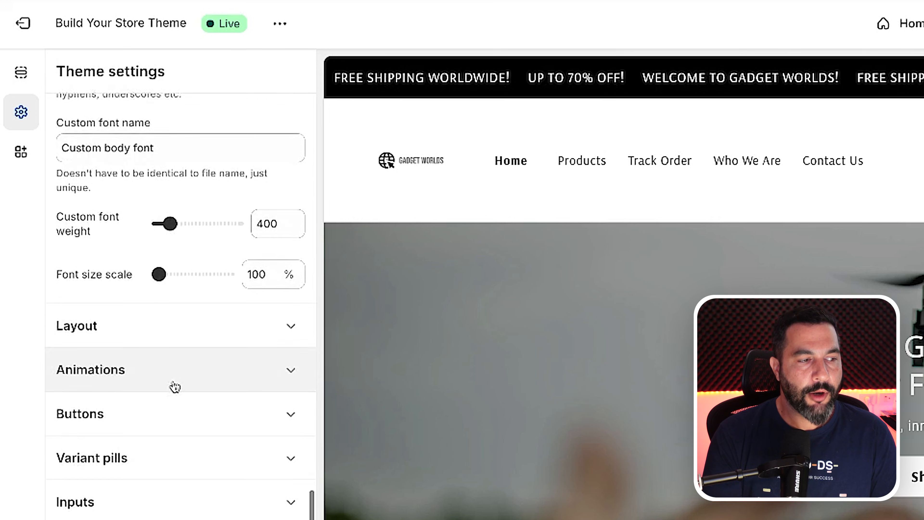
{"action": "scroll", "coordinate": [137, 173], "scroll_direction": "up", "scroll_amount": 4}
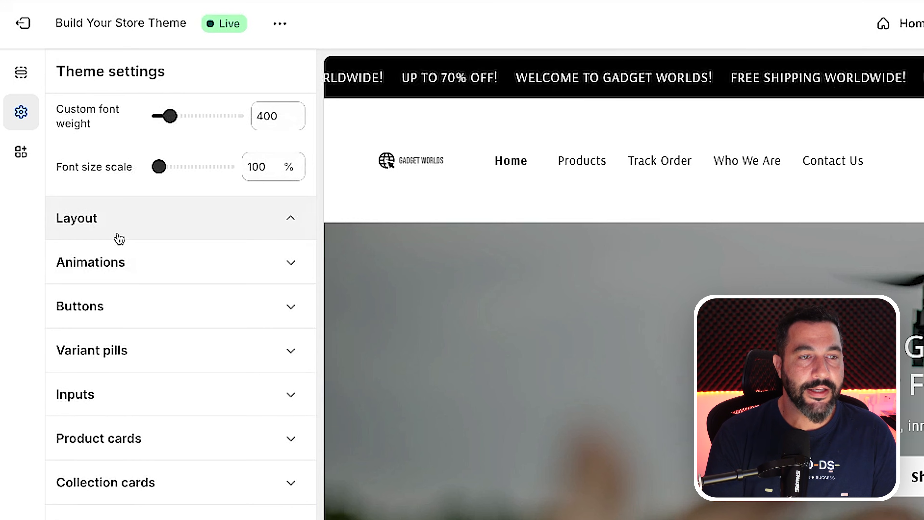
{"action": "scroll", "coordinate": [120, 241], "scroll_direction": "down", "scroll_amount": 4}
{"action": "scroll", "coordinate": [160, 328], "scroll_direction": "up", "scroll_amount": 10}
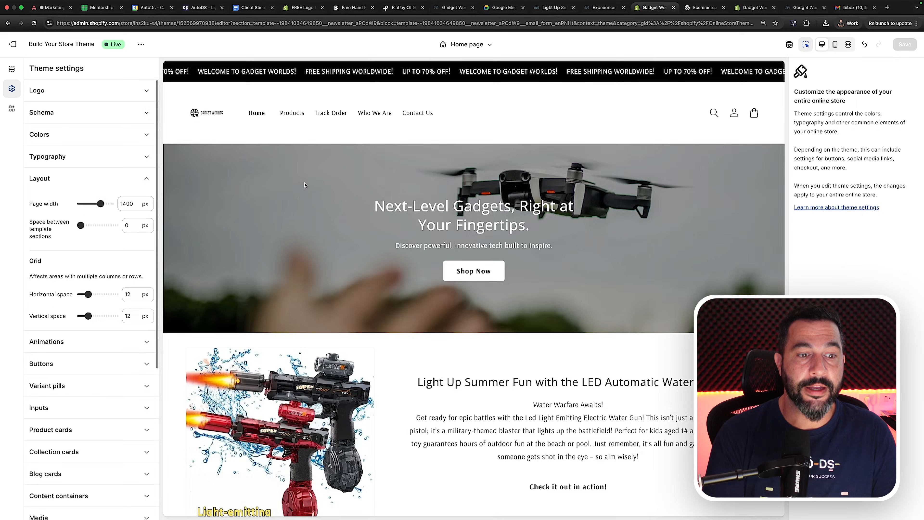
Step: Review the home page preview from the header down to the client testimonials, and show the Header section's settings
{"action": "scroll", "coordinate": [358, 190], "scroll_direction": "down", "scroll_amount": 20}
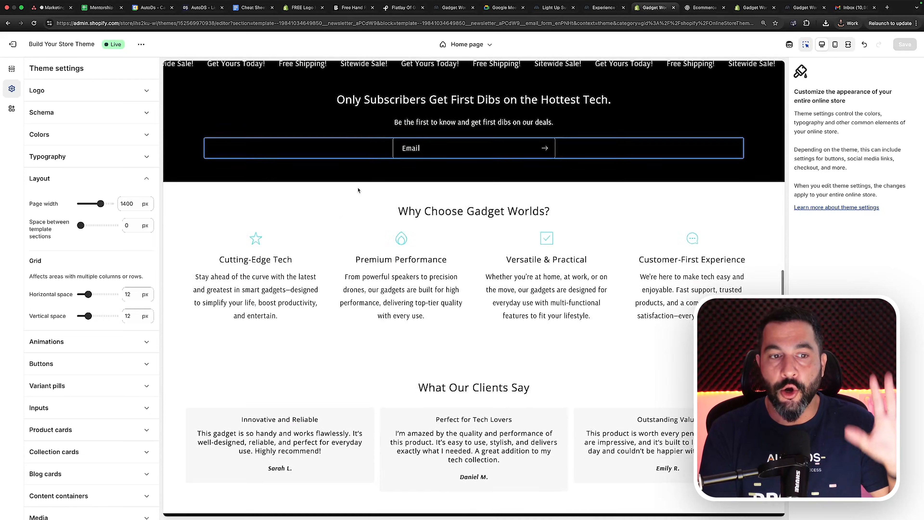
{"action": "scroll", "coordinate": [358, 189], "scroll_direction": "up", "scroll_amount": 20}
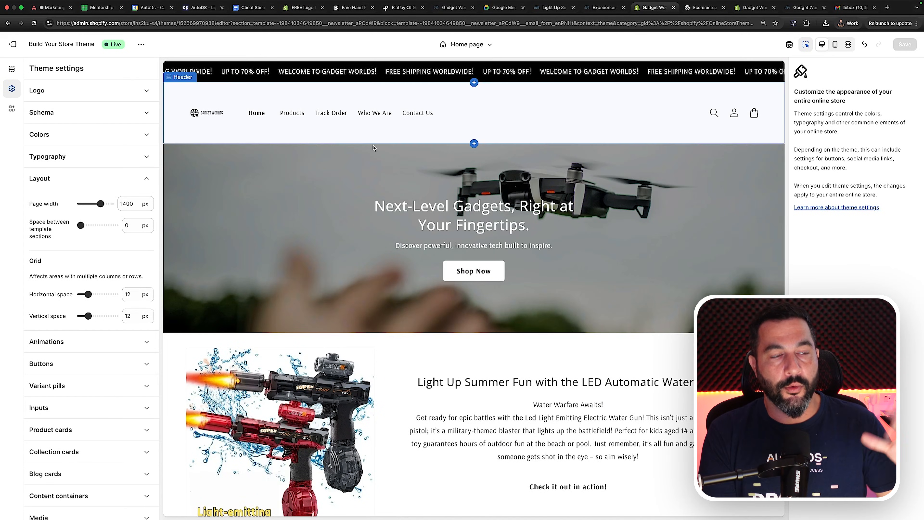
{"action": "left_click", "coordinate": [570, 110]}
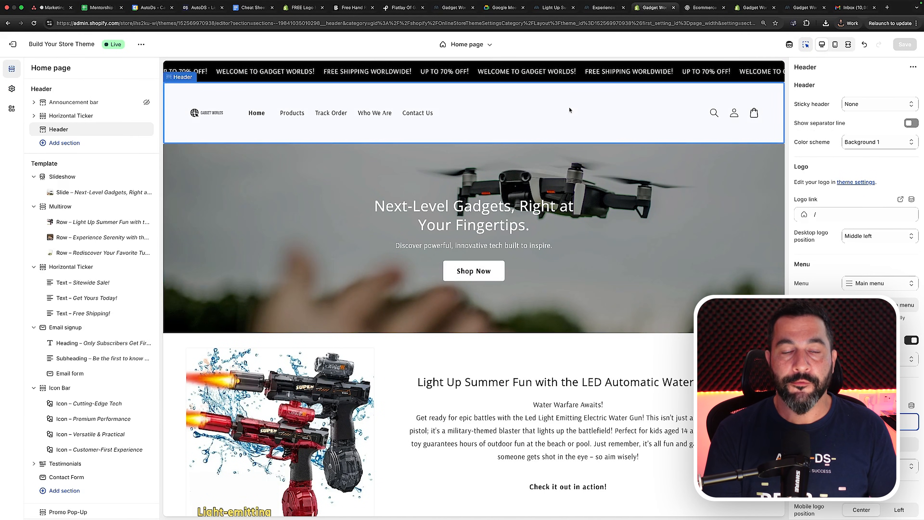
{"action": "scroll", "coordinate": [560, 146], "scroll_direction": "down", "scroll_amount": 2}
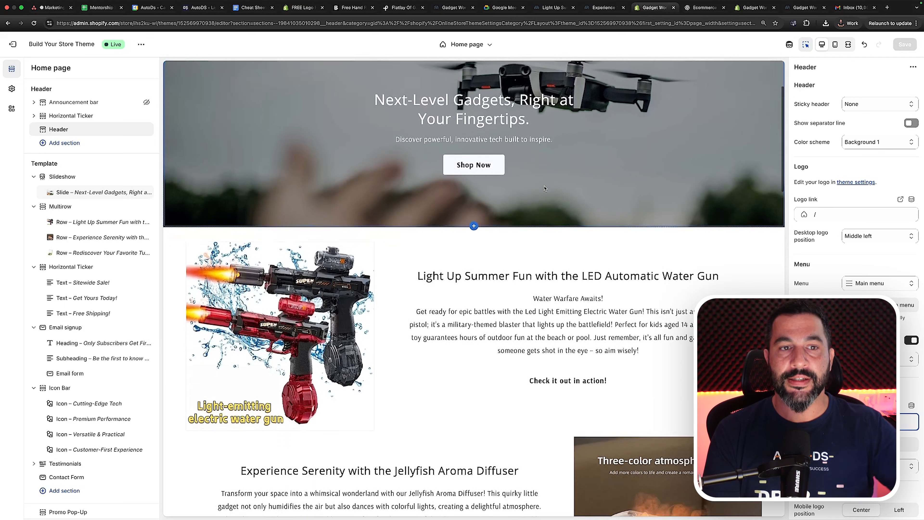
{"action": "scroll", "coordinate": [545, 188], "scroll_direction": "up", "scroll_amount": 2}
{"action": "scroll", "coordinate": [545, 188], "scroll_direction": "down", "scroll_amount": 10}
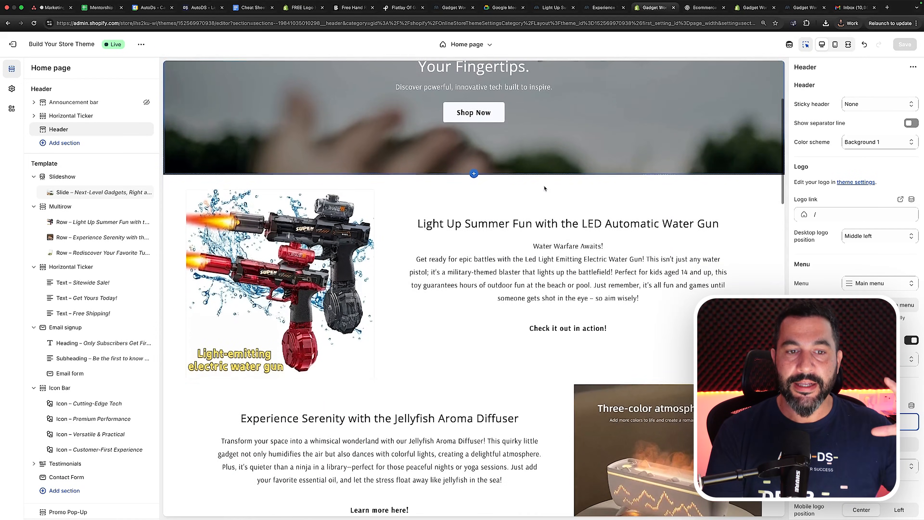
{"action": "scroll", "coordinate": [544, 188], "scroll_direction": "down", "scroll_amount": 4}
{"action": "scroll", "coordinate": [544, 188], "scroll_direction": "up", "scroll_amount": 13}
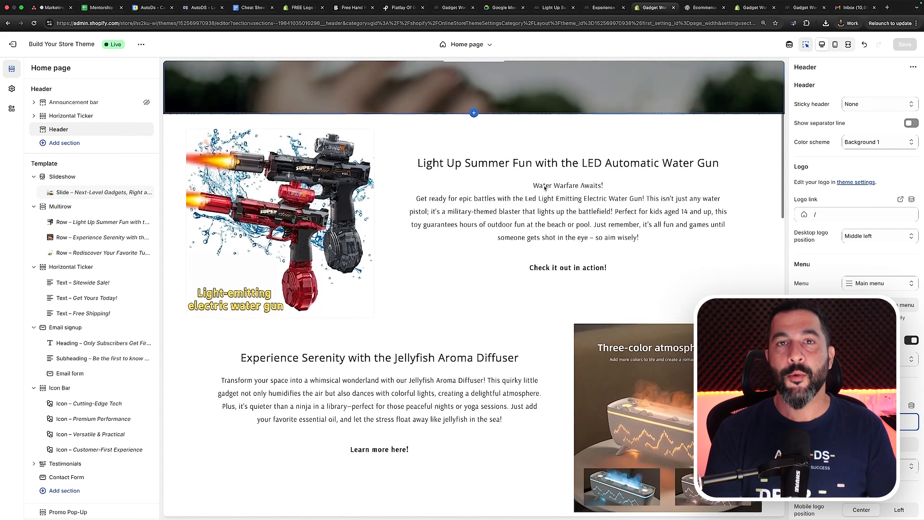
{"action": "scroll", "coordinate": [545, 188], "scroll_direction": "up", "scroll_amount": 2}
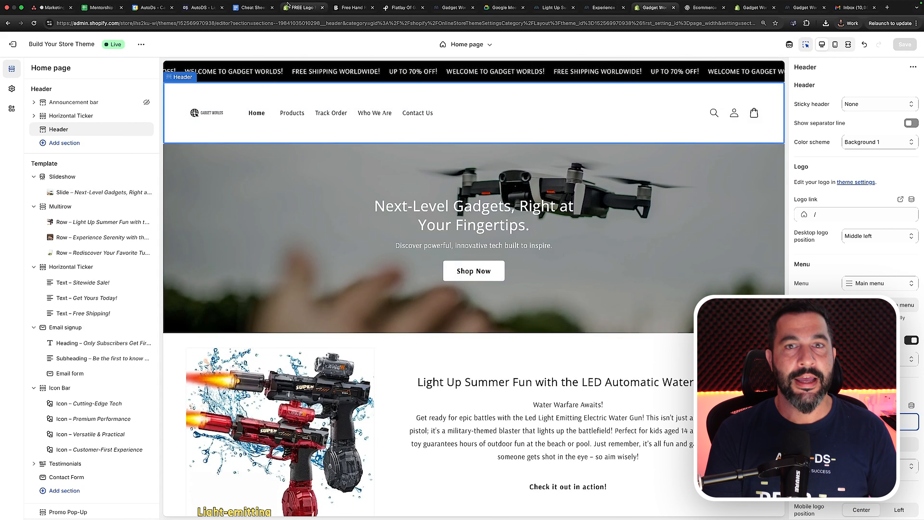
Step: Reload the live storefront at gadget-worlds.store and review its home page from the header logo down to the Why Choose Gadget Worlds section
{"action": "left_click", "coordinate": [797, 8]}
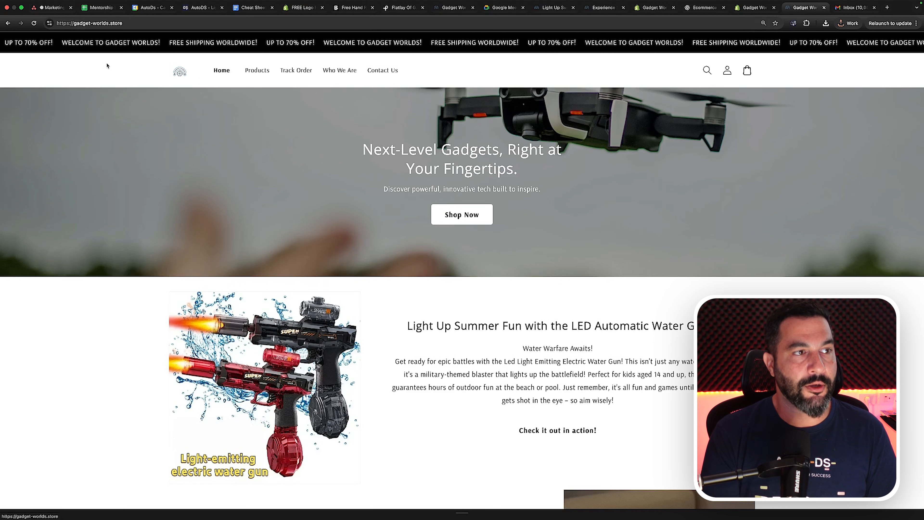
{"action": "left_click", "coordinate": [33, 24]}
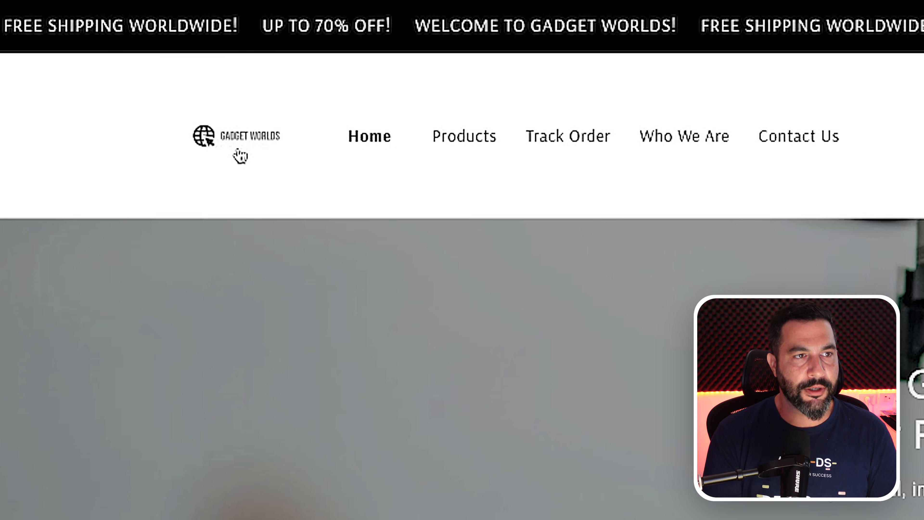
{"action": "scroll", "coordinate": [238, 155], "scroll_direction": "down", "scroll_amount": 2}
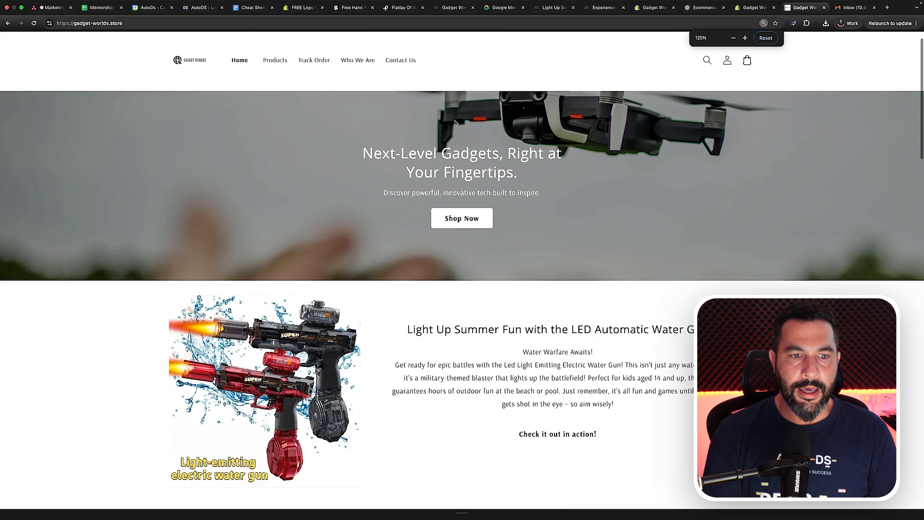
{"action": "scroll", "coordinate": [454, 122], "scroll_direction": "down", "scroll_amount": 10}
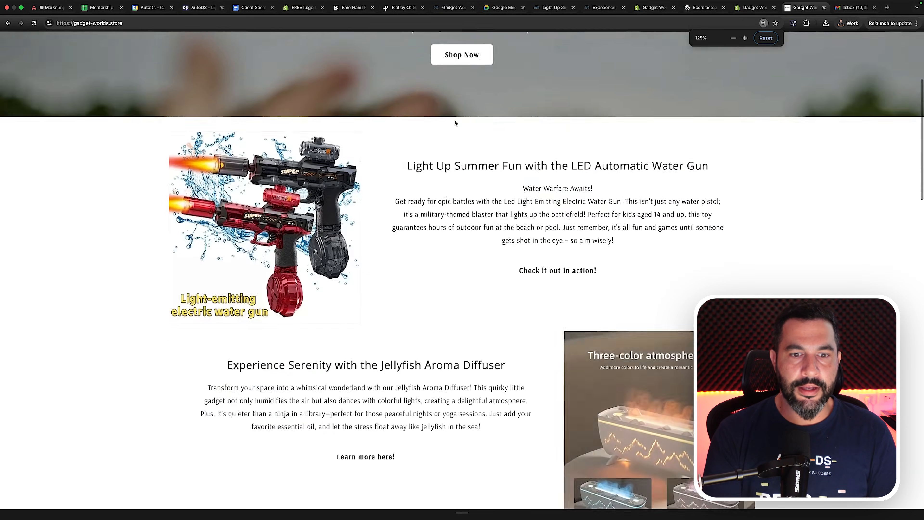
{"action": "scroll", "coordinate": [455, 123], "scroll_direction": "down", "scroll_amount": 15}
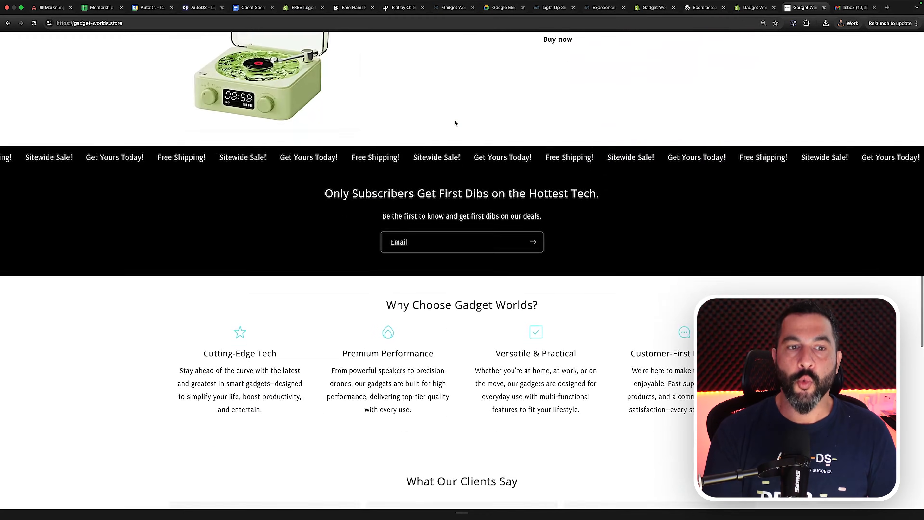
{"action": "scroll", "coordinate": [455, 123], "scroll_direction": "up", "scroll_amount": 20}
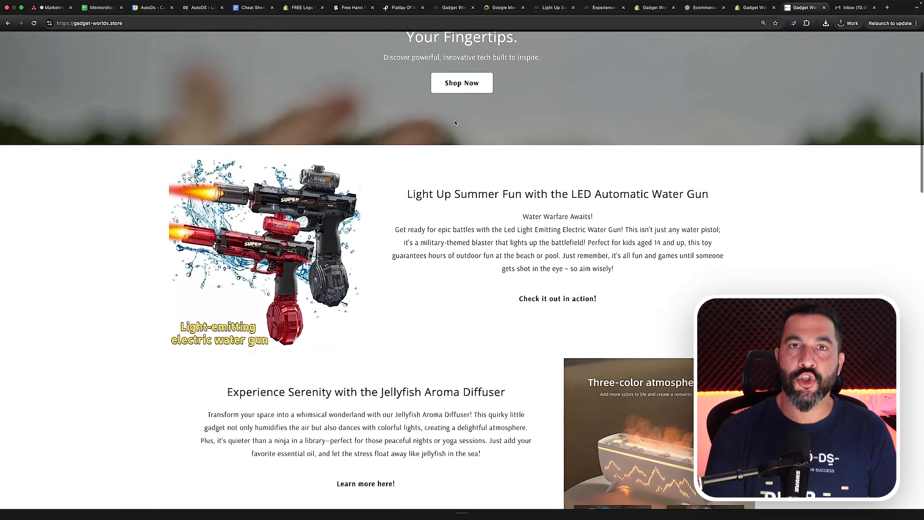